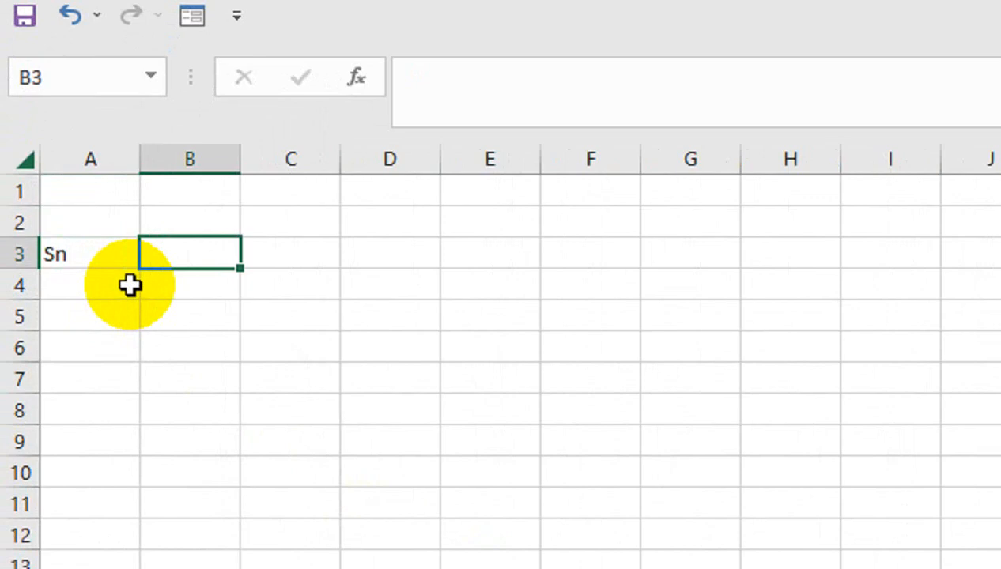
Enter the column headings Date in B3 and amount in C3.
type("e")
key("Tab")
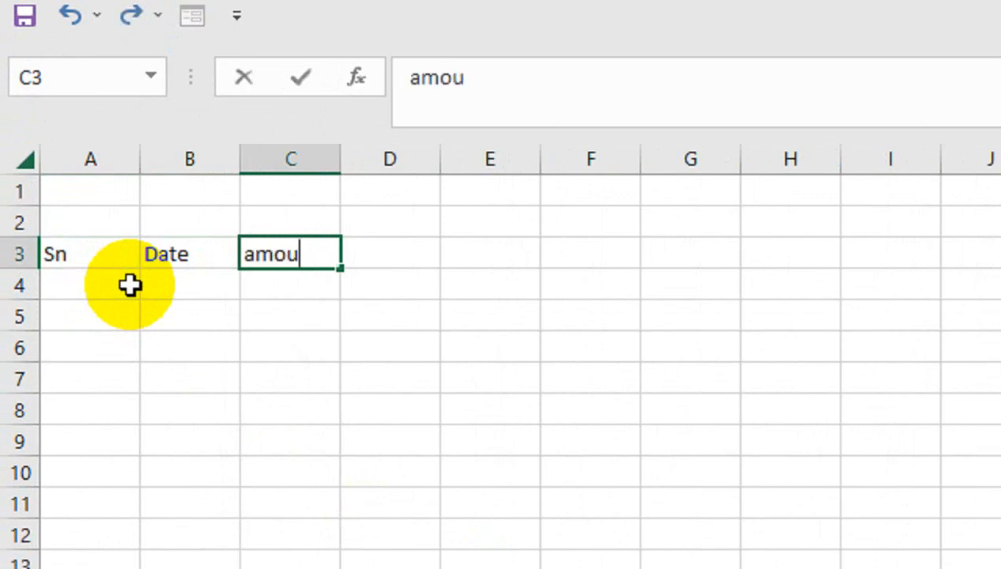
left_click(128, 286)
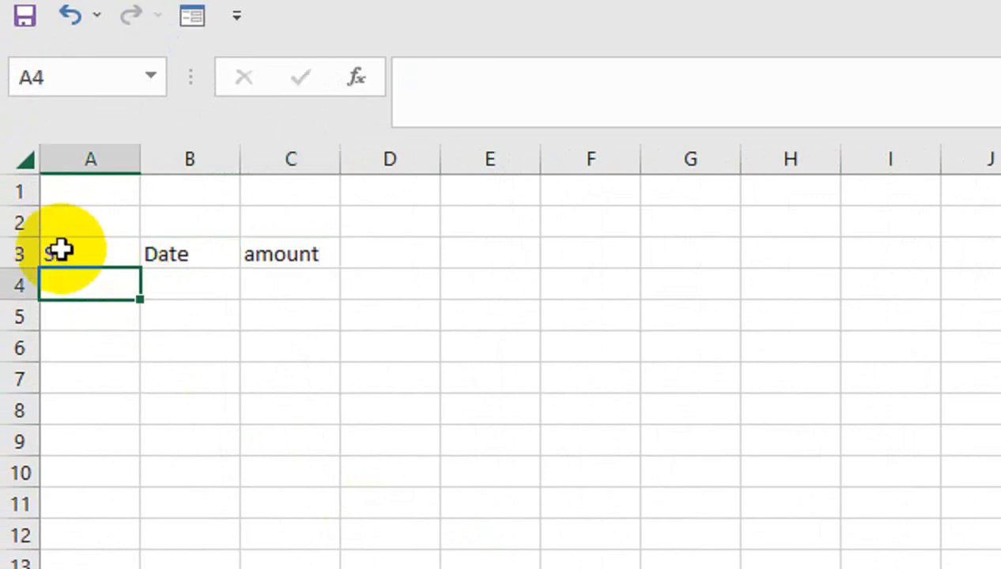
Insert two blank rows above the Sn, Date and amount heading row.
left_click(8, 254)
key("ctrl+shift+plus")
key("ctrl+shift+plus")
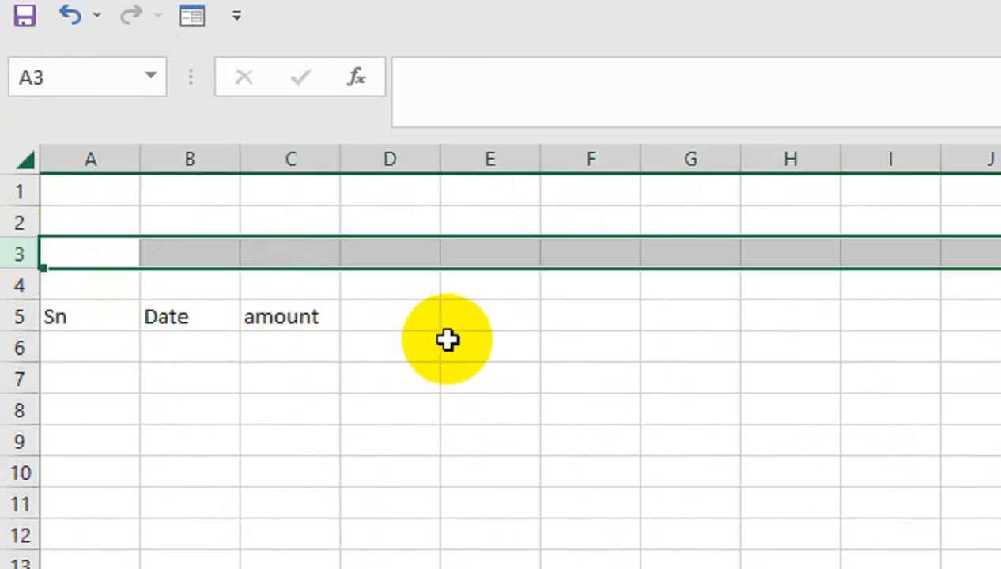
left_click(419, 346)
left_click(57, 285)
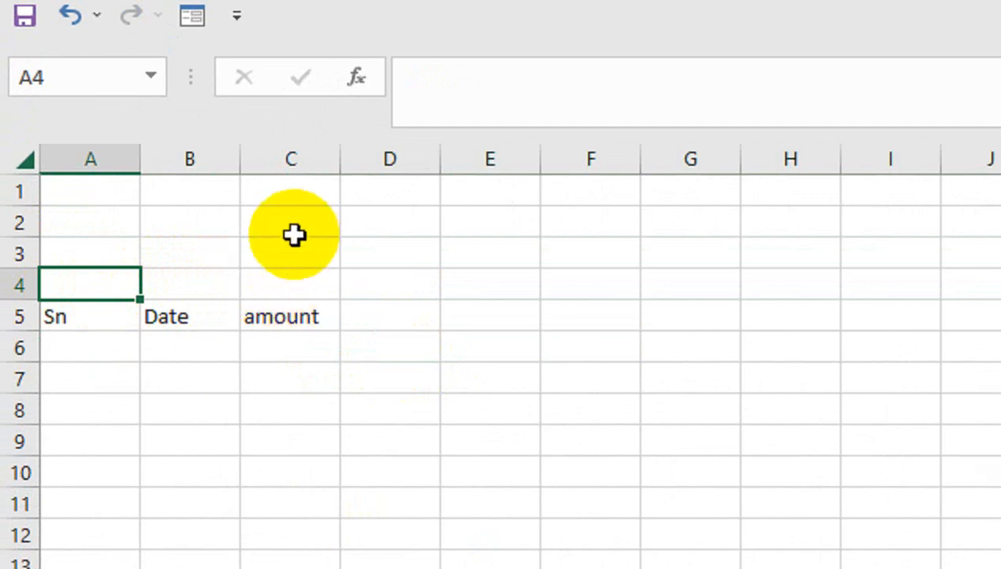
Merge and center cells C3:C4 above the amount heading and give them a thick outside border.
left_click(264, 258)
left_click_drag(264, 257, 306, 297)
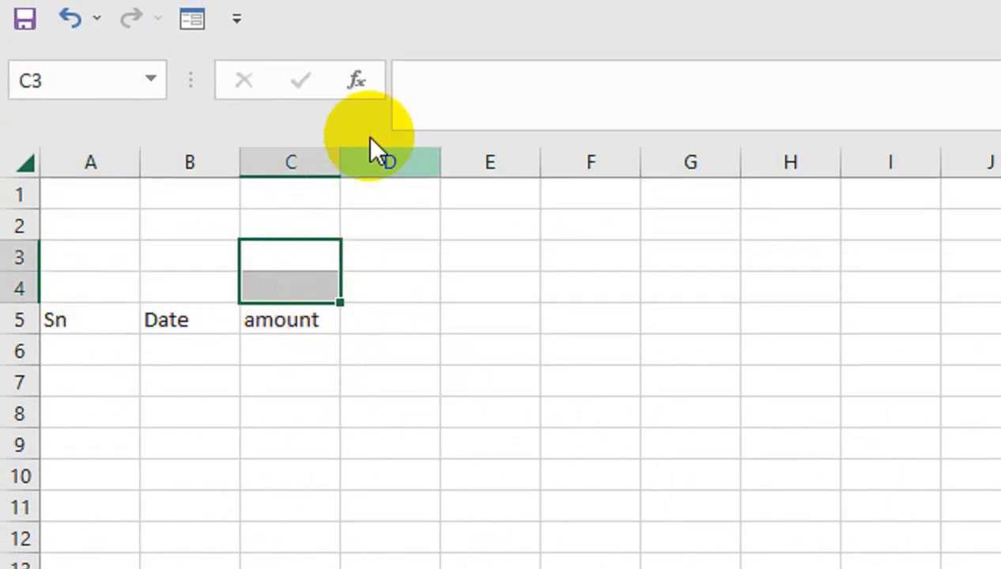
left_click(755, 111)
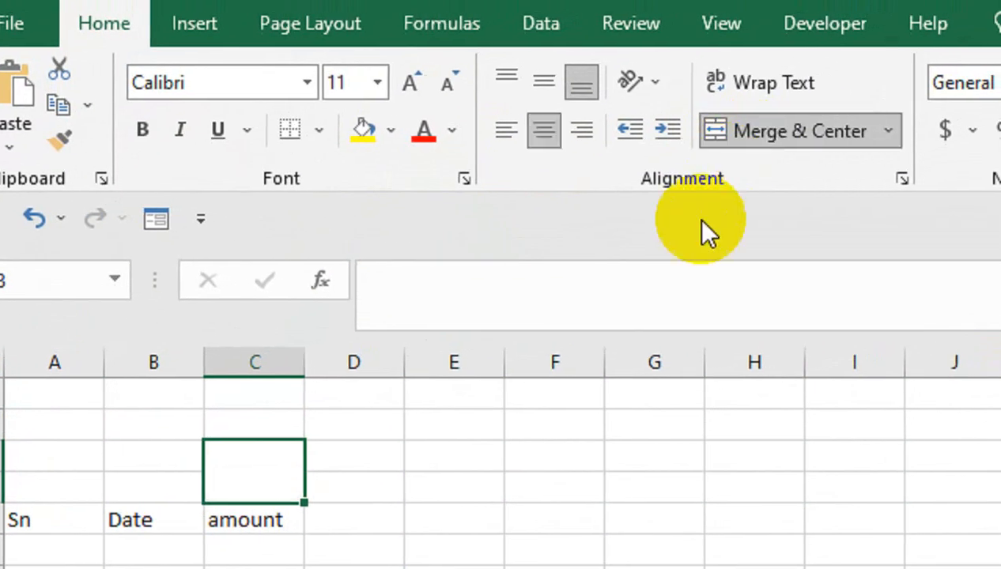
left_click(319, 130)
left_click(417, 435)
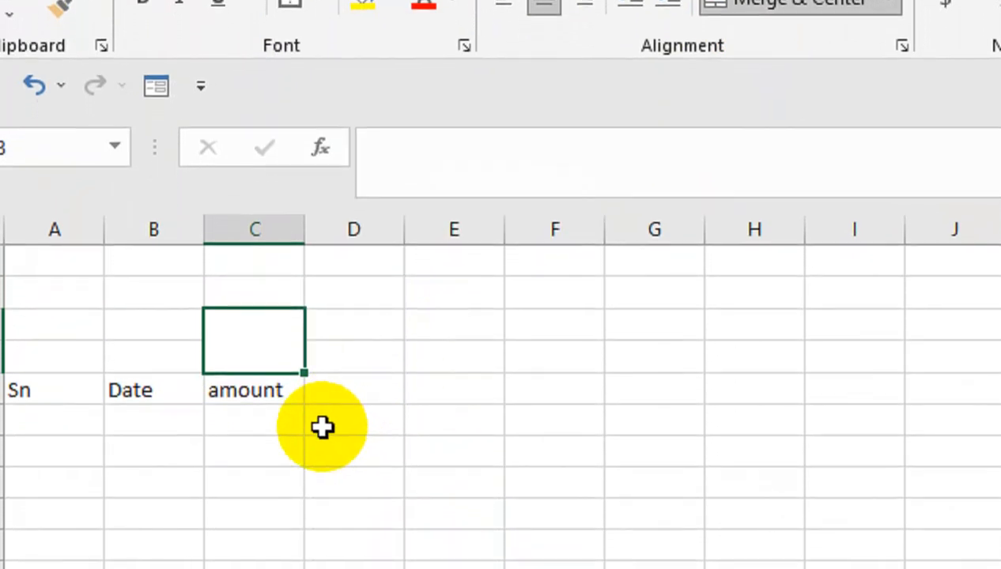
left_click(324, 519)
Enter the label MONTH in A1 and JAN in A2.
left_click(90, 297)
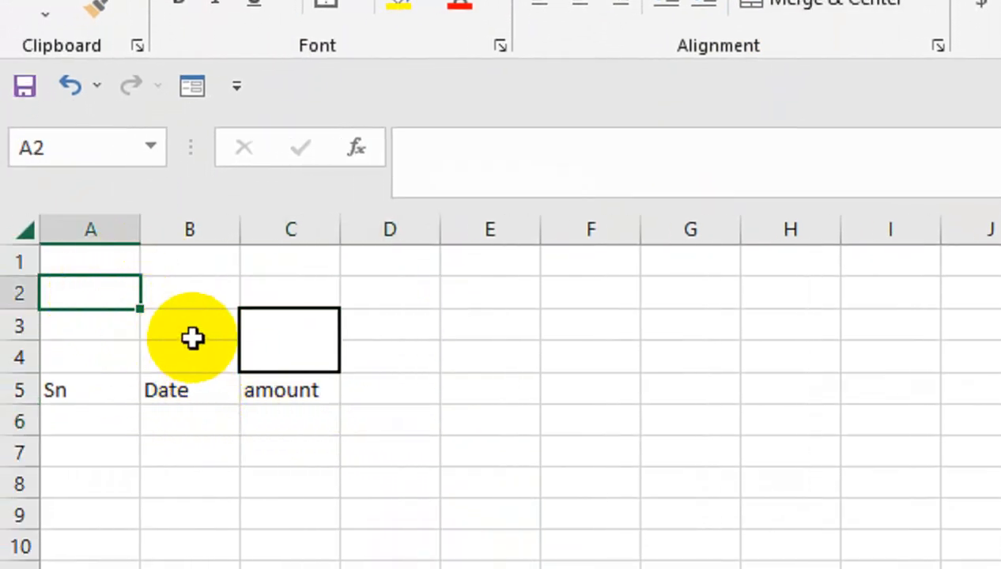
key("Up")
type("mon")
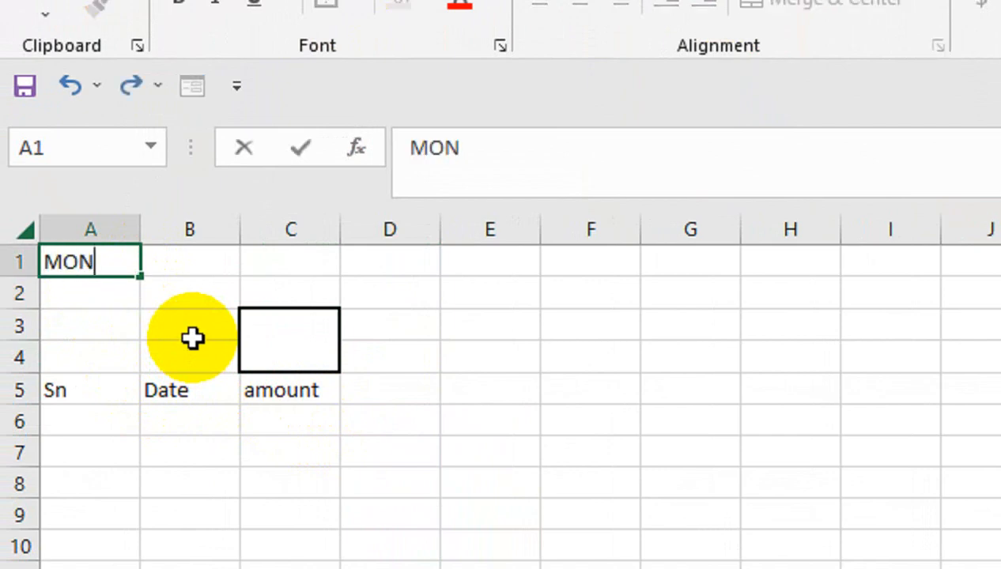
type("TH")
key("Return")
type("JAN")
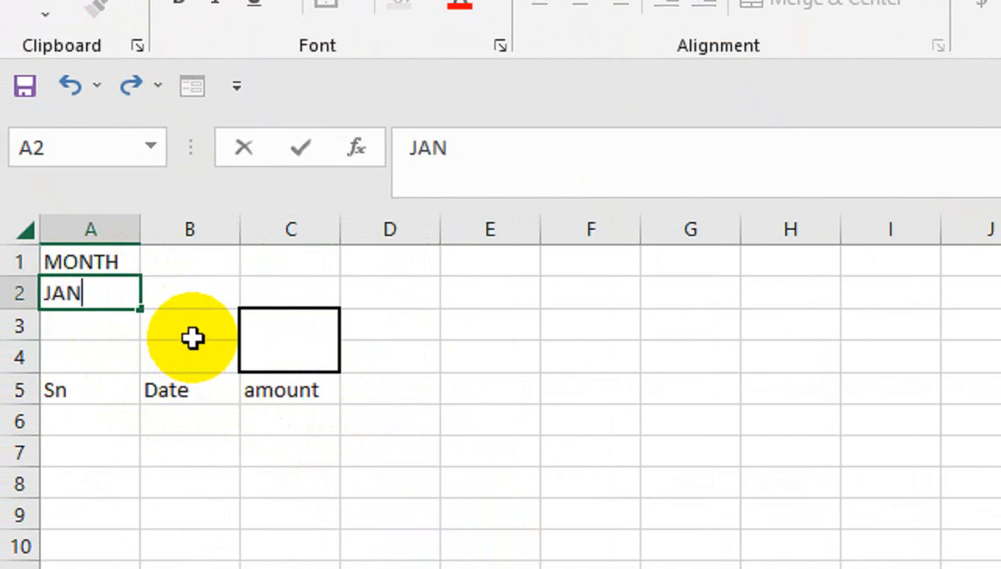
key("Return")
key("Return")
key("Return")
key("Return")
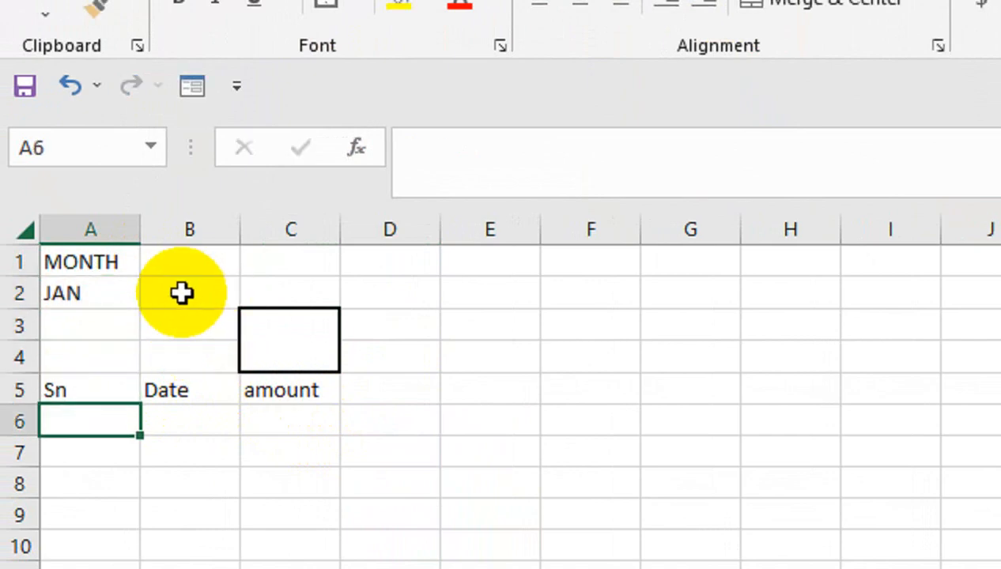
Enter the label CUSTOMER in A3 and the customer's name in A4.
left_click(106, 365)
key("Up")
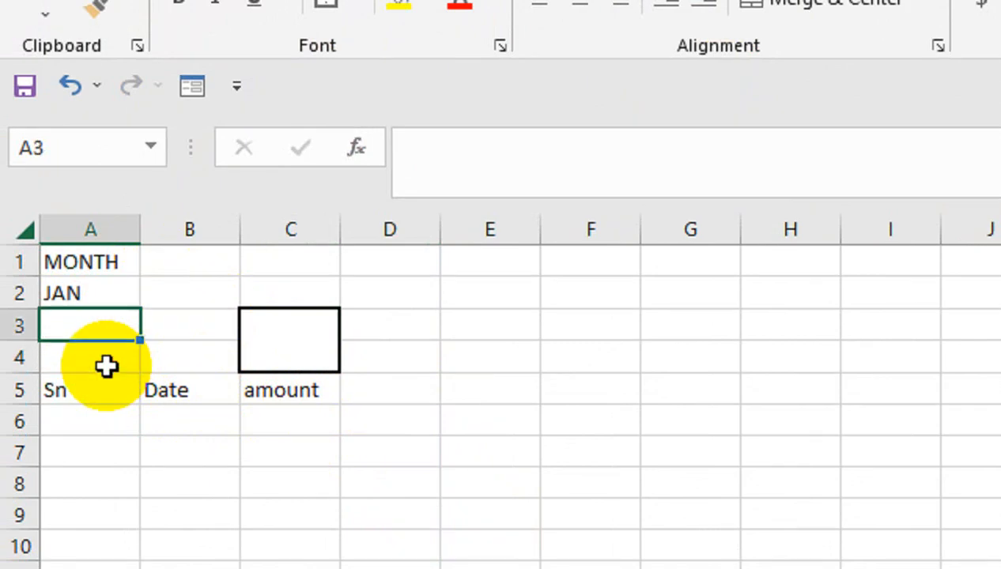
type("cU")
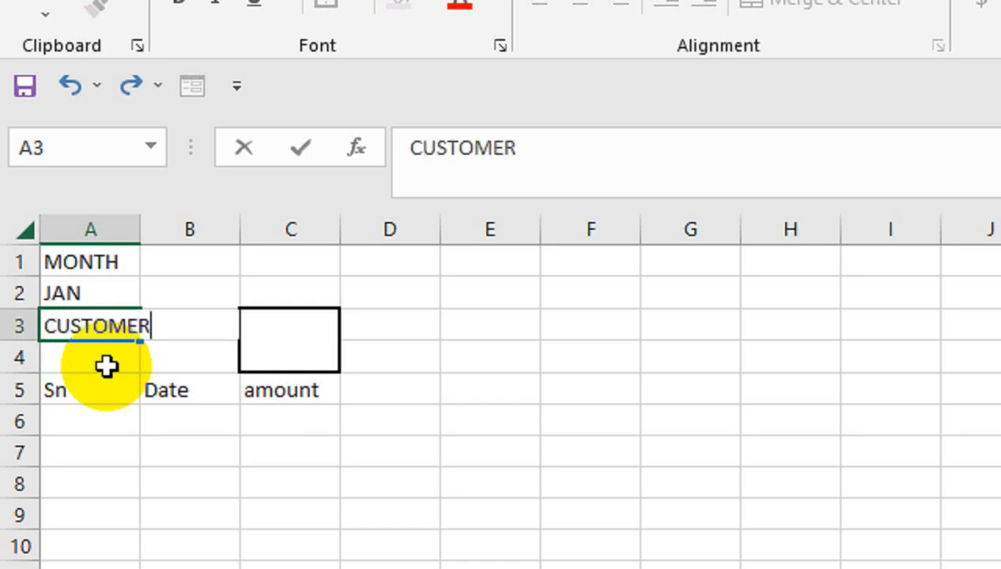
left_click(106, 365)
type("Sn")
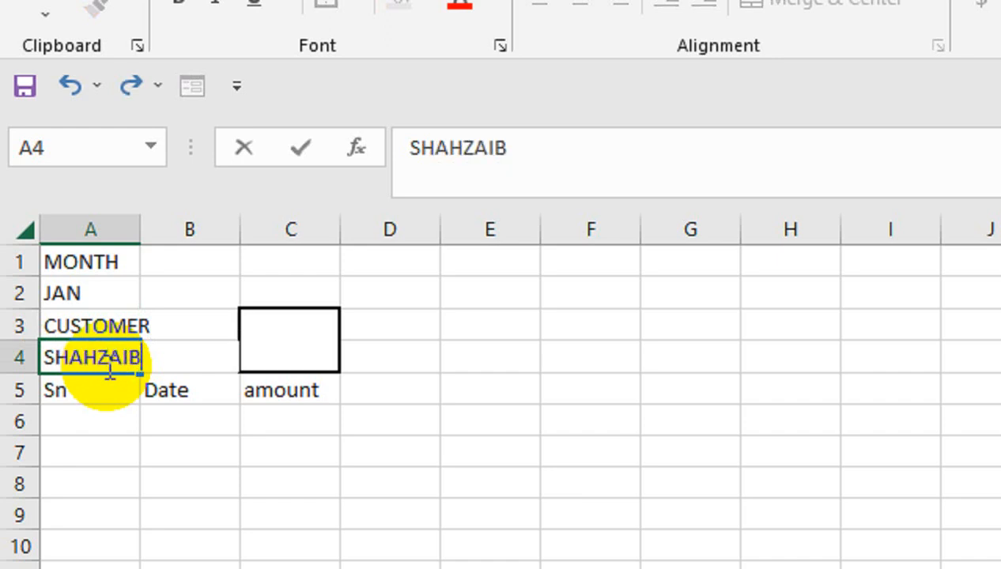
key("Escape")
Autofit the width of column A to the CUSTOMER label.
key("Up")
key("alt+h")
key("o")
key("i")
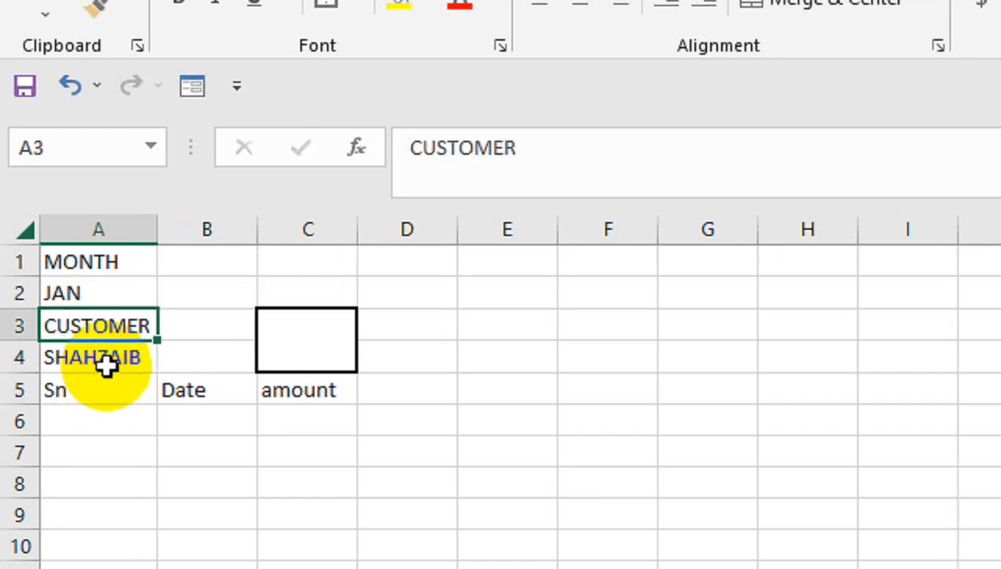
left_click(107, 365)
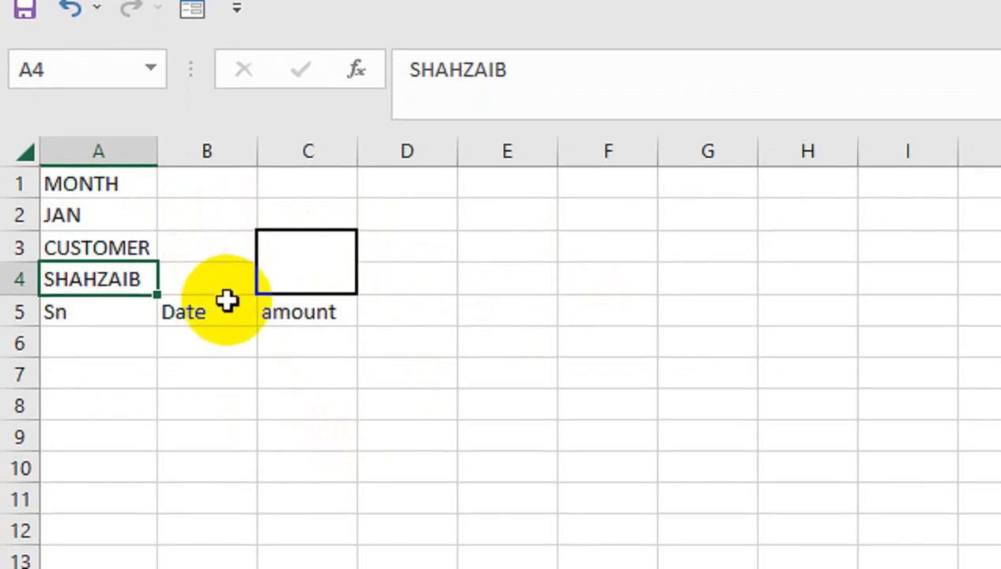
Try to merge and center cells D3:D4, and undo the merge.
left_click(332, 253)
left_click_drag(377, 249, 468, 271)
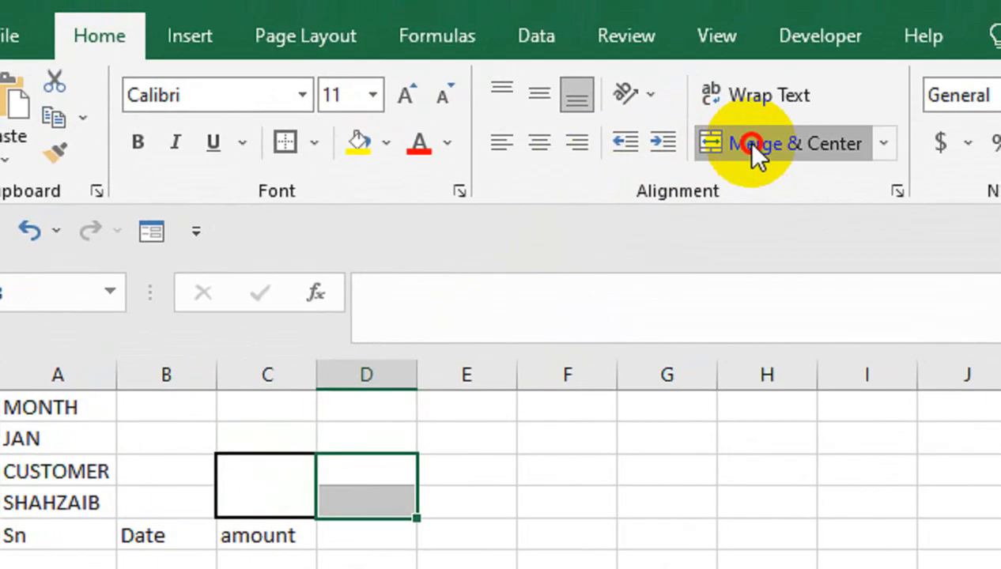
left_click(755, 144)
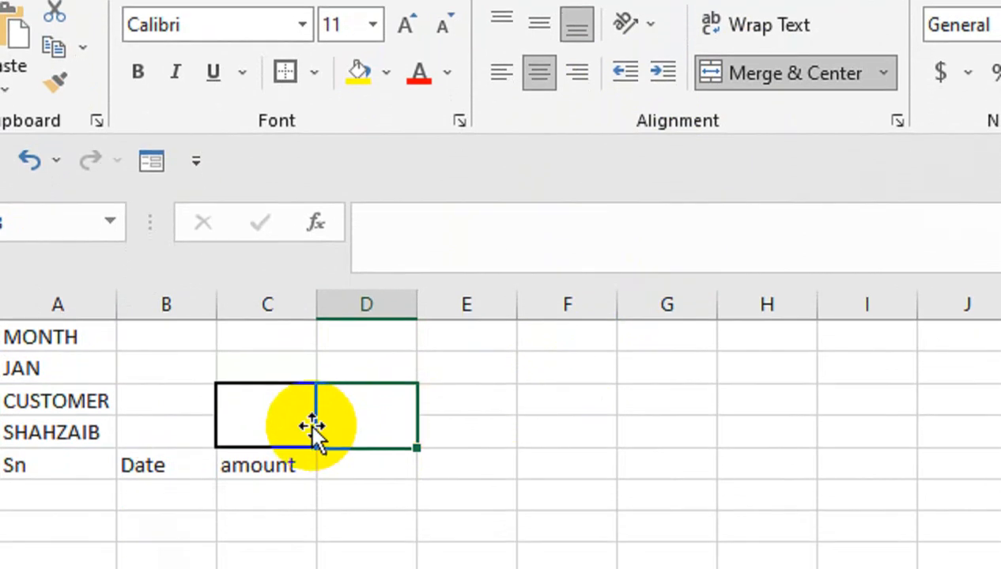
key("ctrl+z")
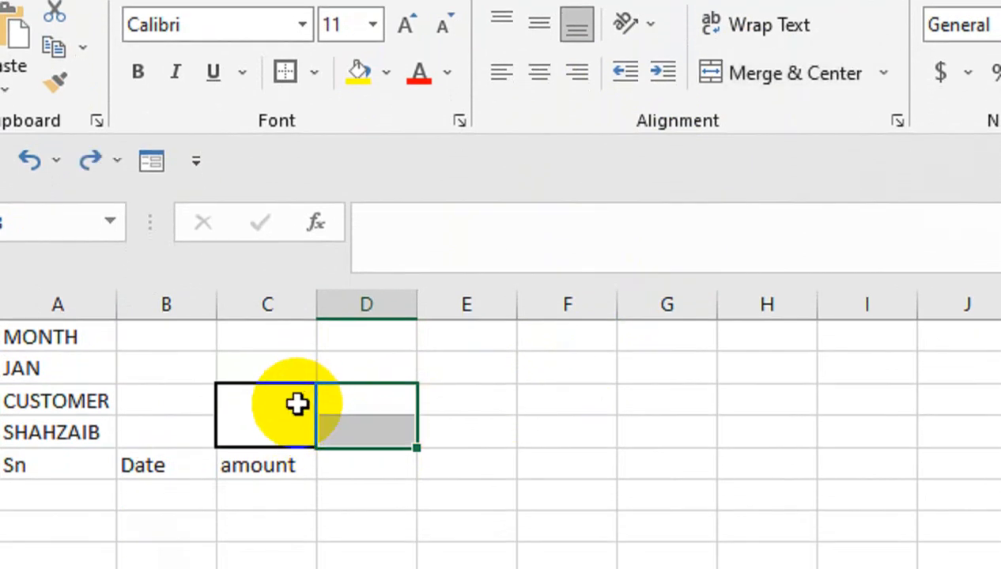
key("ctrl+z")
key("ctrl+y")
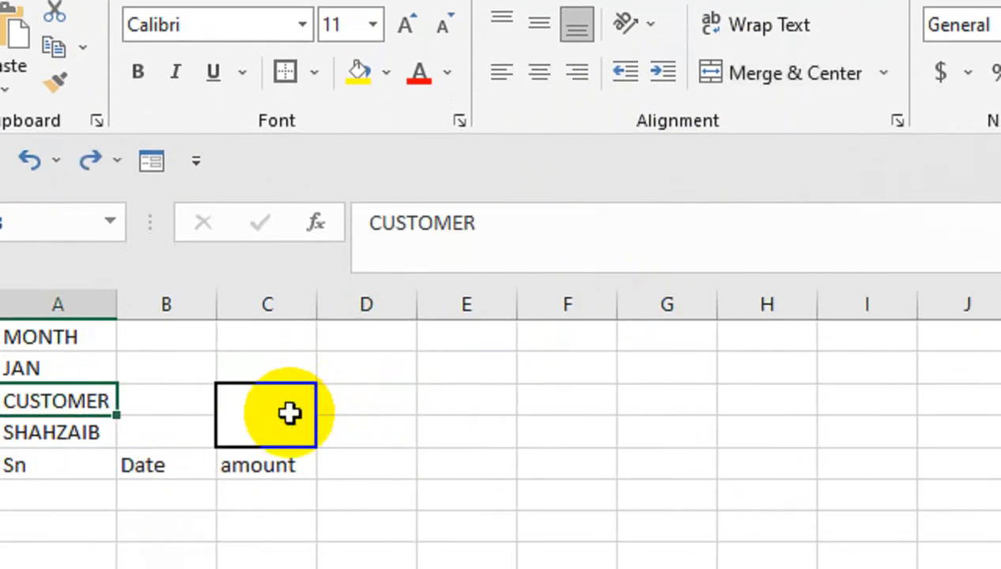
Unmerge cells C3:C4 and give cell C4 its own thick outside border.
left_click(288, 414)
left_click(739, 76)
left_click(268, 425)
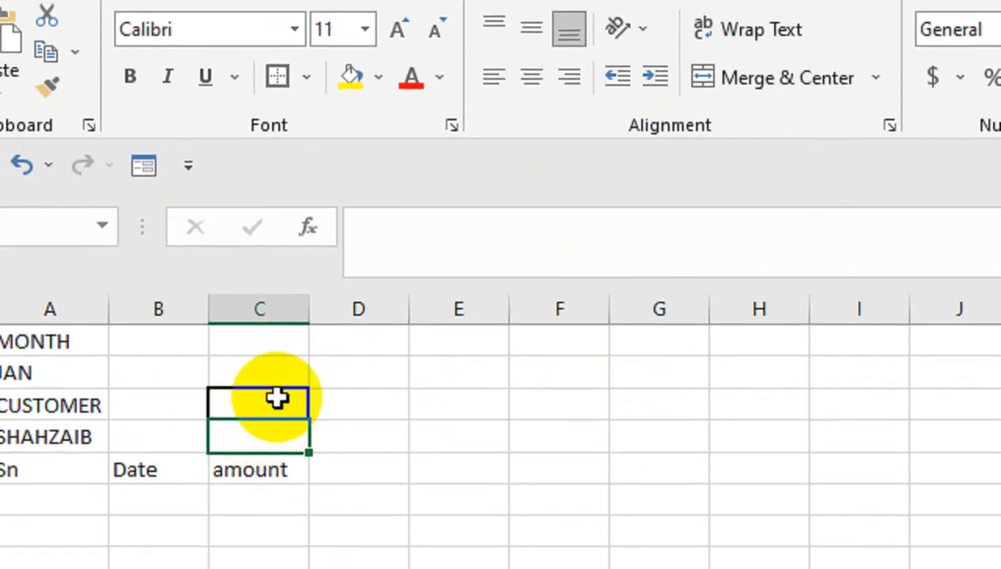
left_click(281, 396)
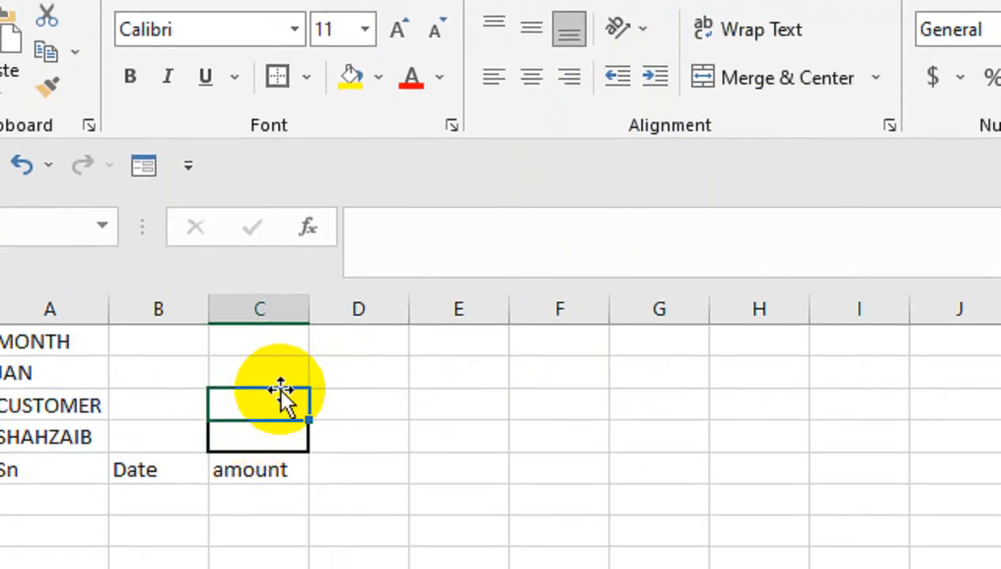
left_click(255, 439)
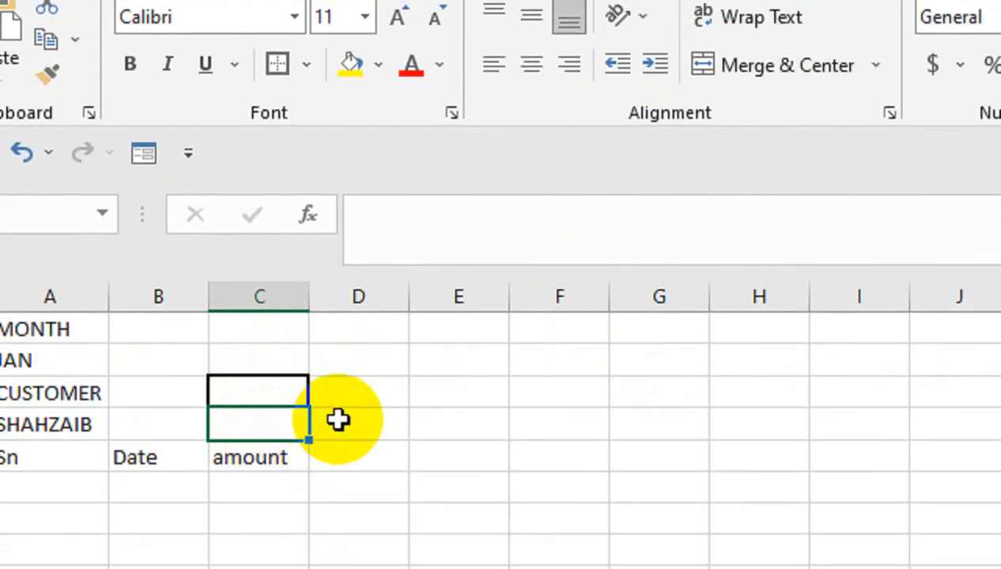
left_click(338, 419)
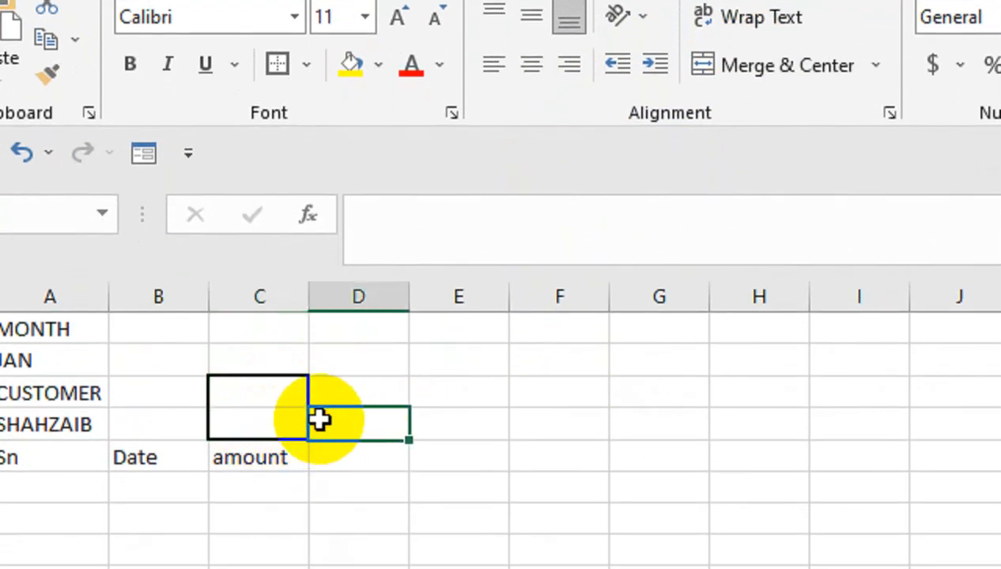
left_click(290, 417)
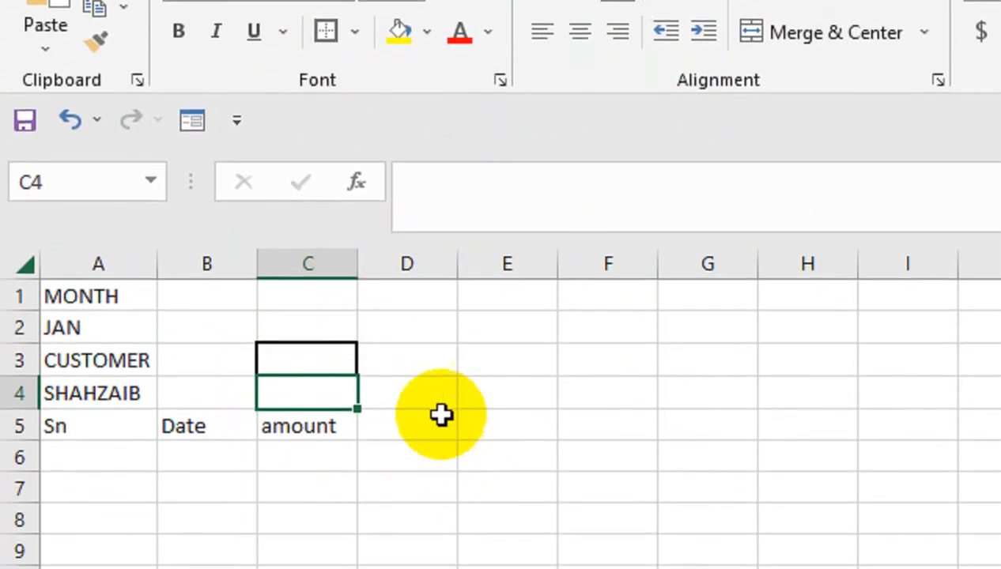
Center cell D4 and give it a thick outside border.
left_click(434, 522)
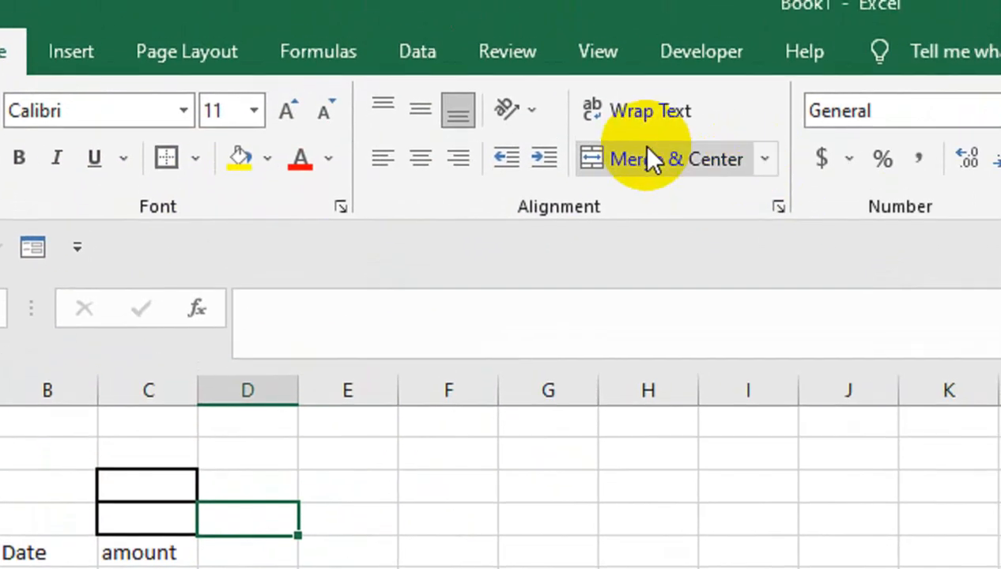
left_click(647, 155)
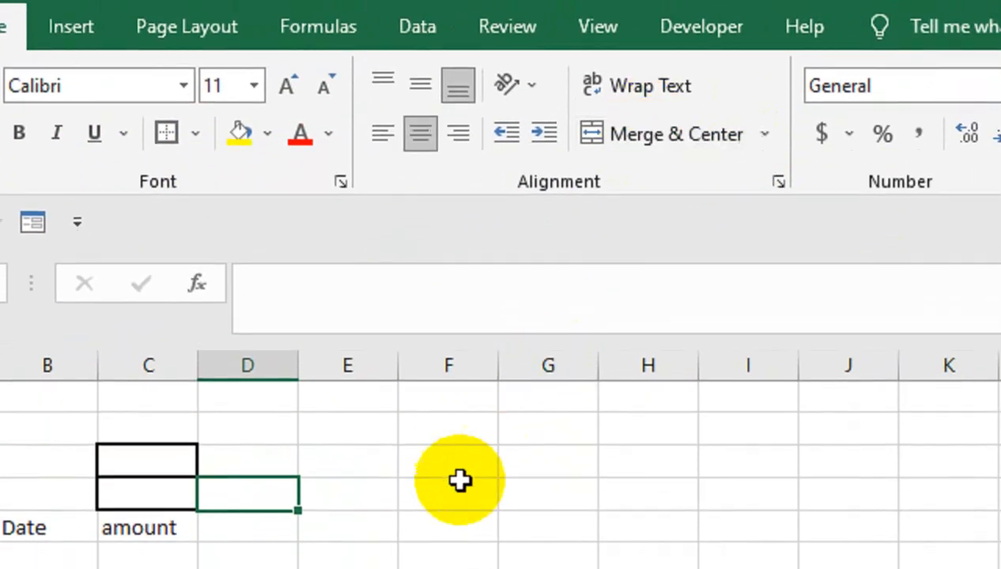
left_click(365, 546)
left_click(242, 528)
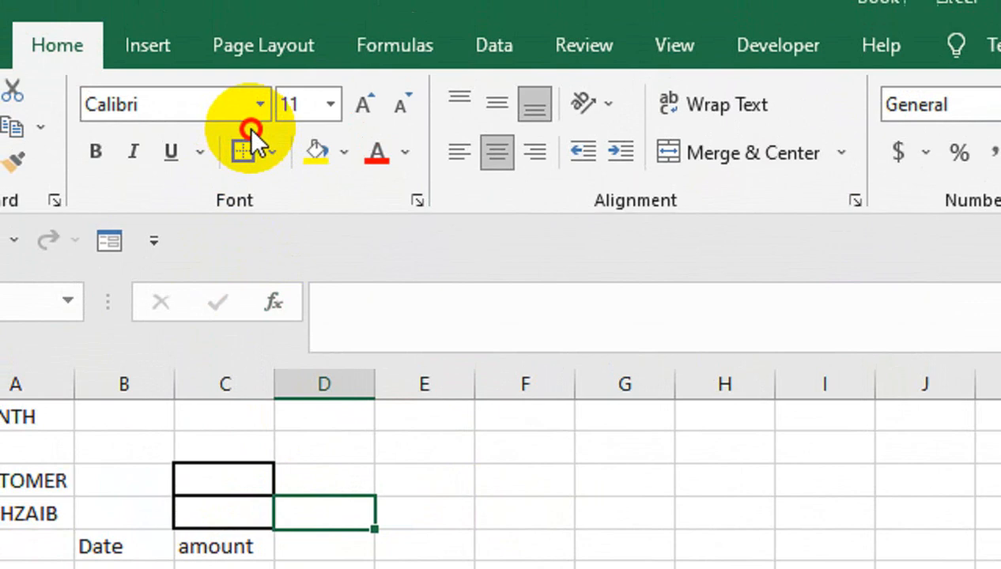
left_click(249, 141)
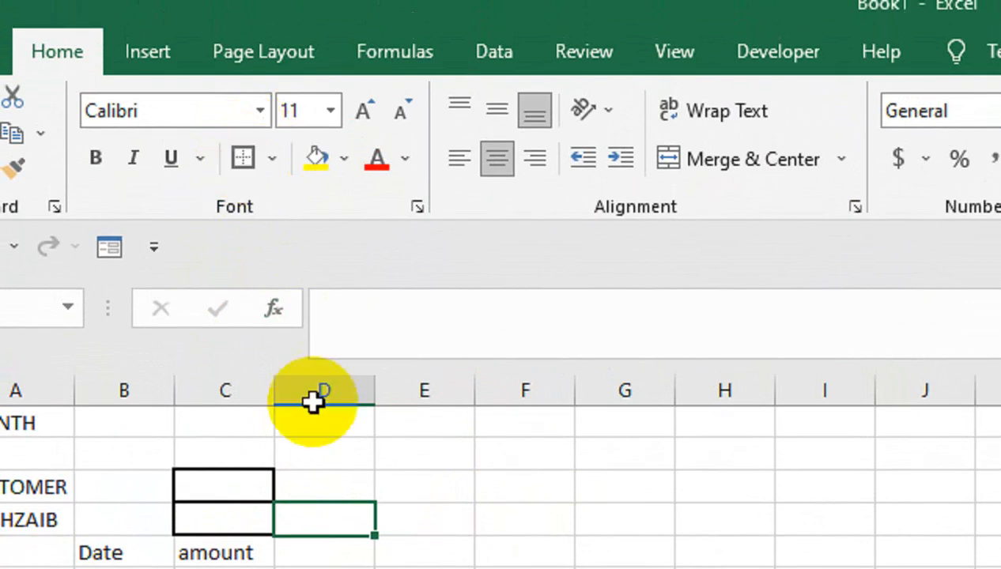
left_click(411, 546)
Merge and center cells C2:D3 and give the merged cell a thick outside border.
left_click_drag(243, 447, 289, 471)
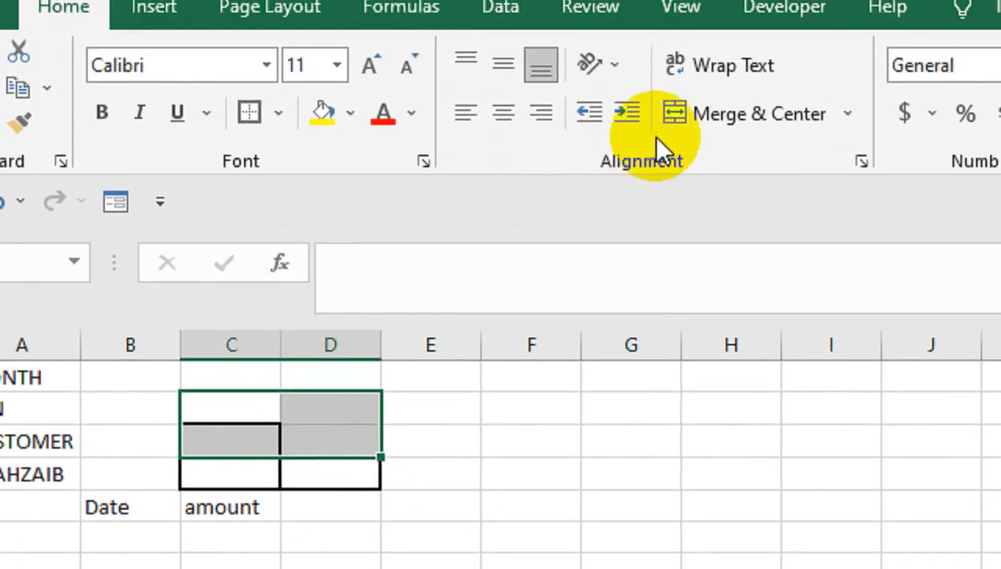
left_click(712, 39)
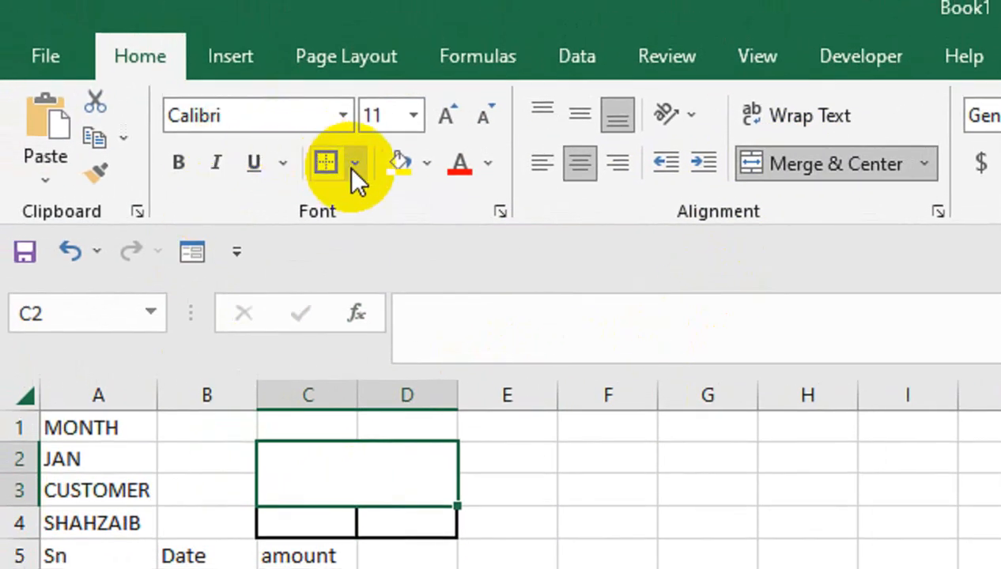
left_click(326, 166)
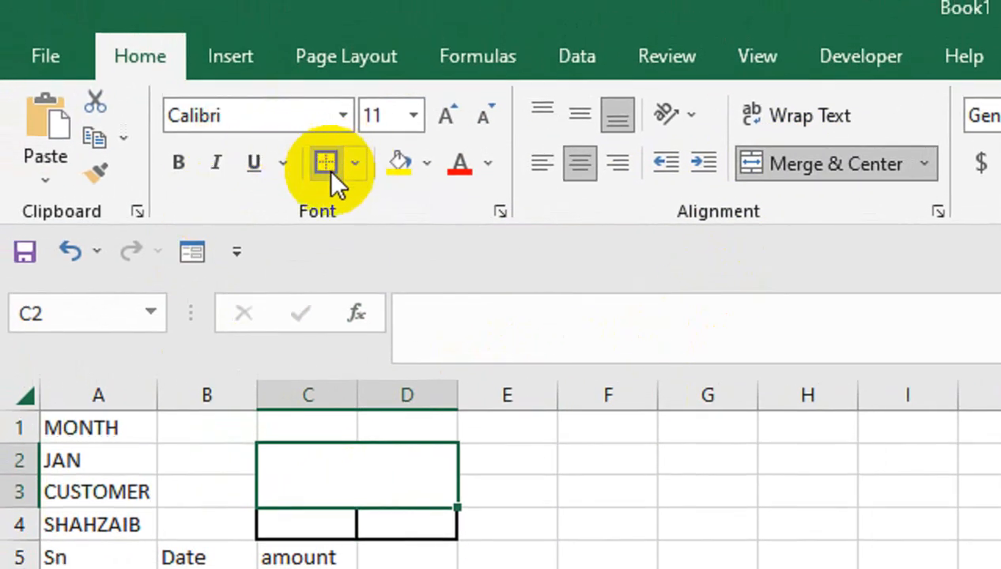
left_click(403, 440)
left_click(318, 561)
left_click_drag(319, 390, 379, 394)
left_click(332, 318)
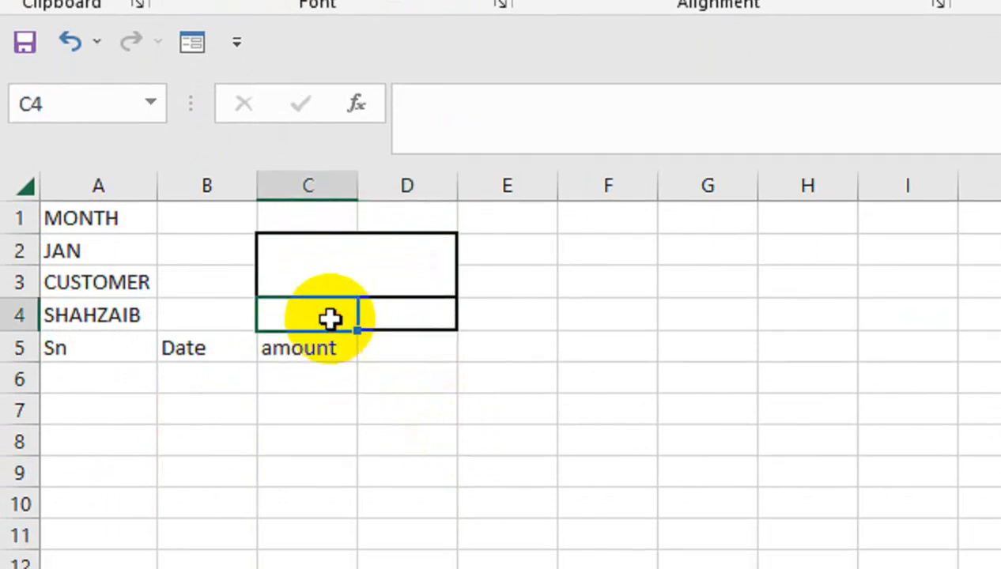
Replace the heading in C5 with IN and enter OUT as the heading in D5.
left_click(329, 353)
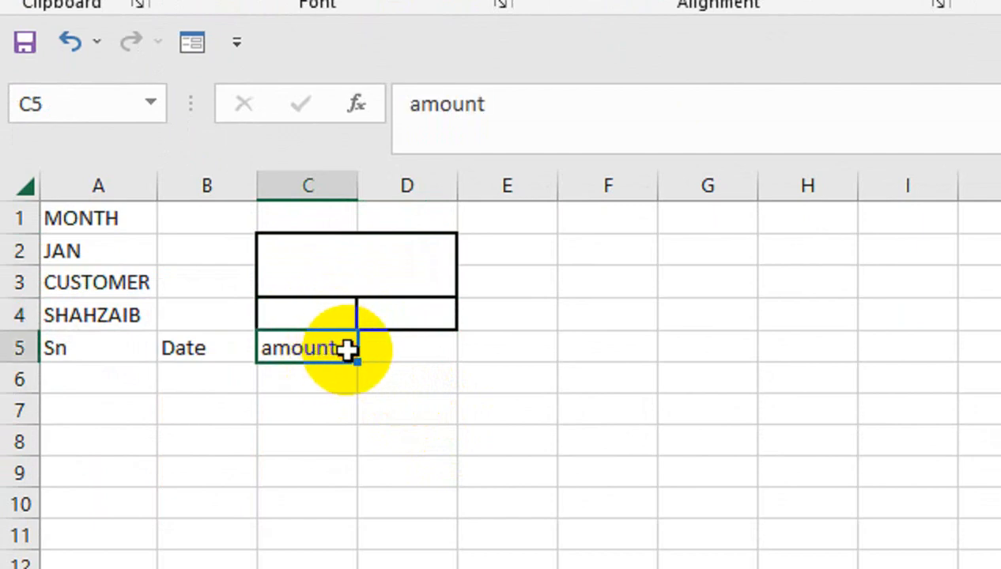
type("I")
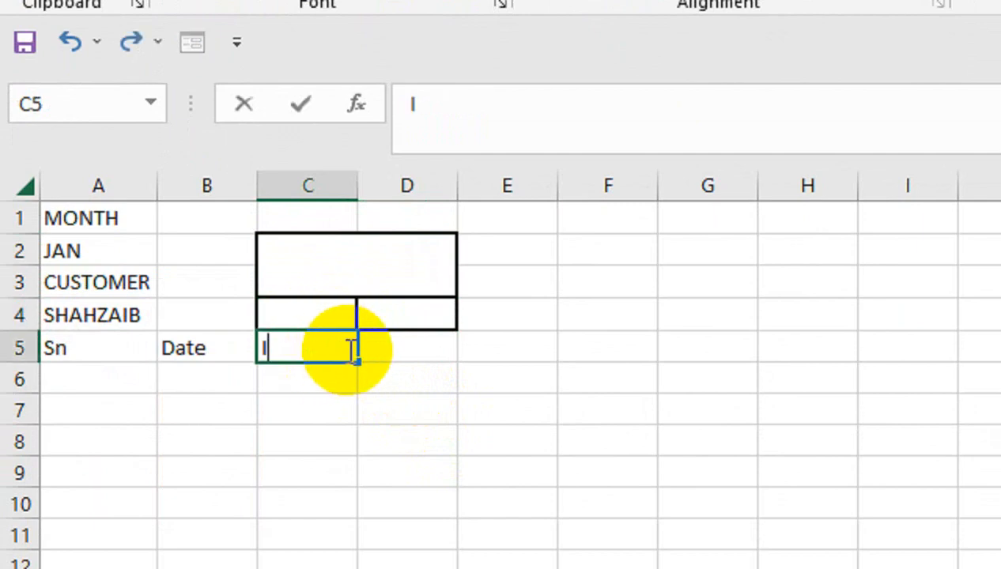
type("NM")
key("BackSpace")
key("Tab")
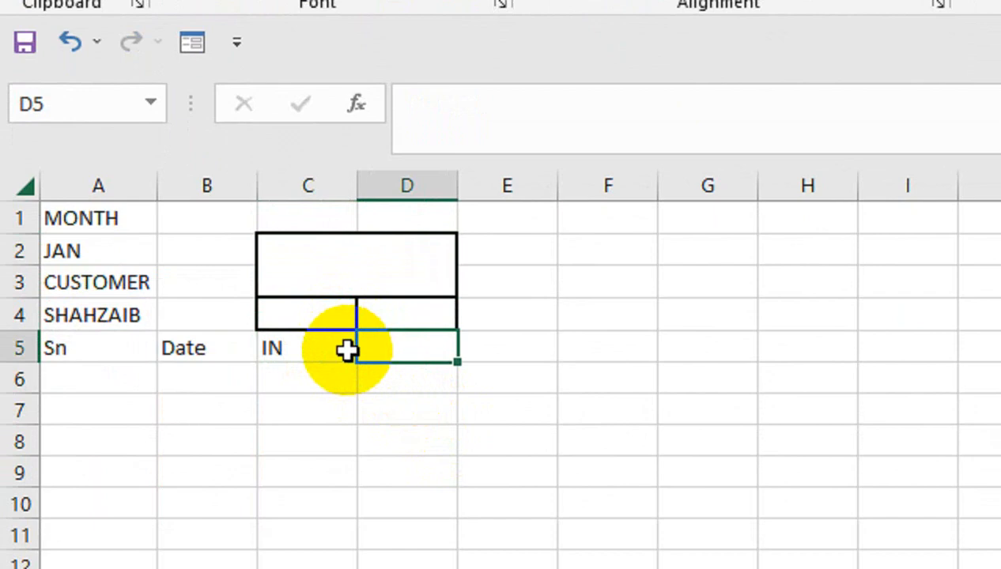
type("OUT")
key("Tab")
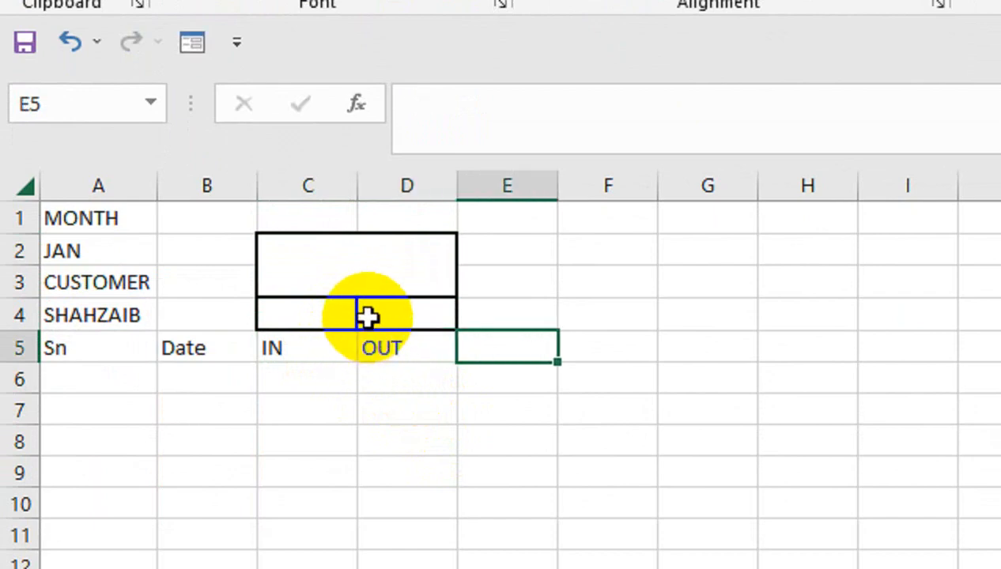
Try to merge and center cells C4:D4, and unmerge them again.
left_click(317, 301)
left_click_drag(359, 301, 373, 306)
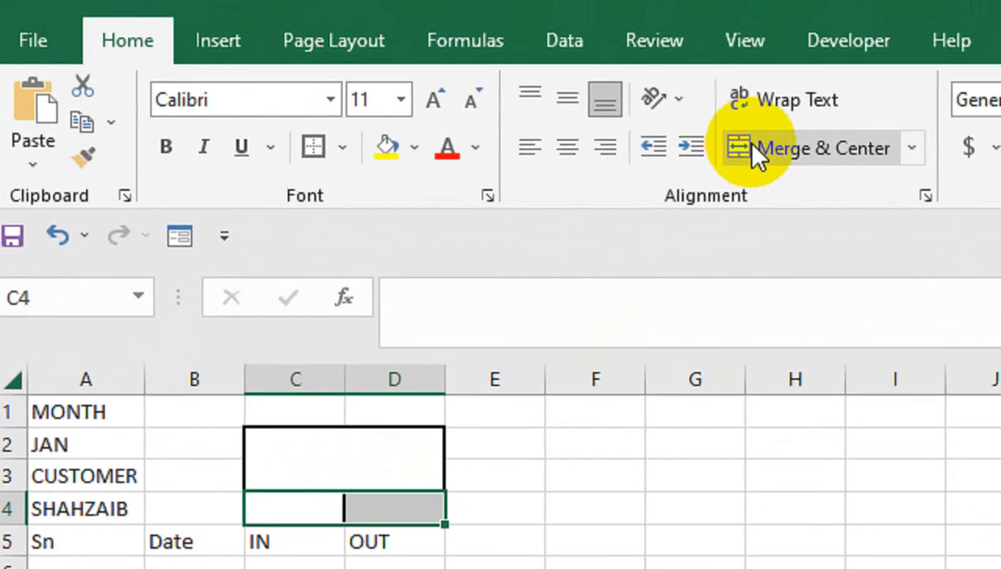
left_click(755, 151)
left_click(434, 441)
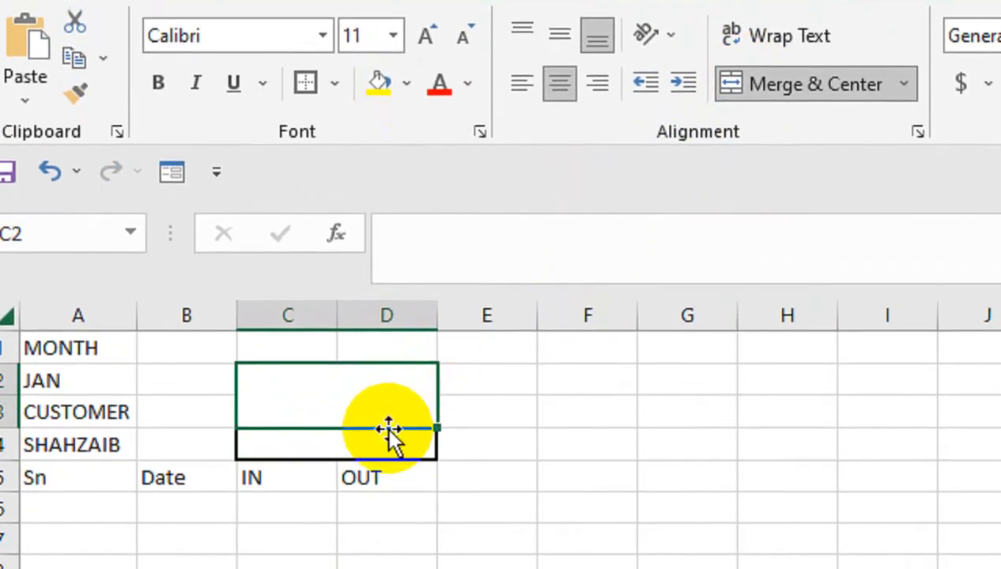
left_click_drag(388, 484, 387, 515)
left_click_drag(387, 431, 388, 429)
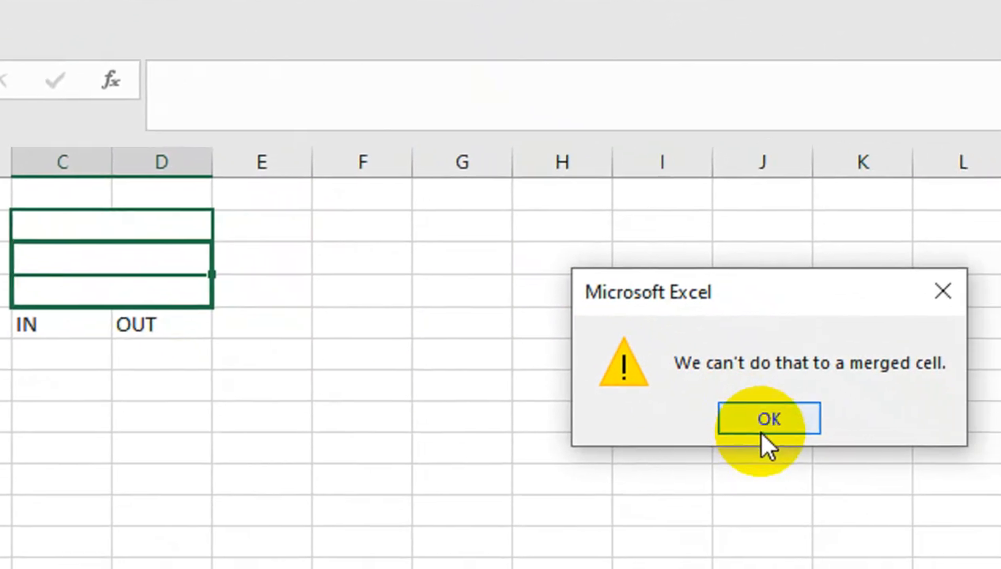
left_click(942, 291)
left_click(233, 327)
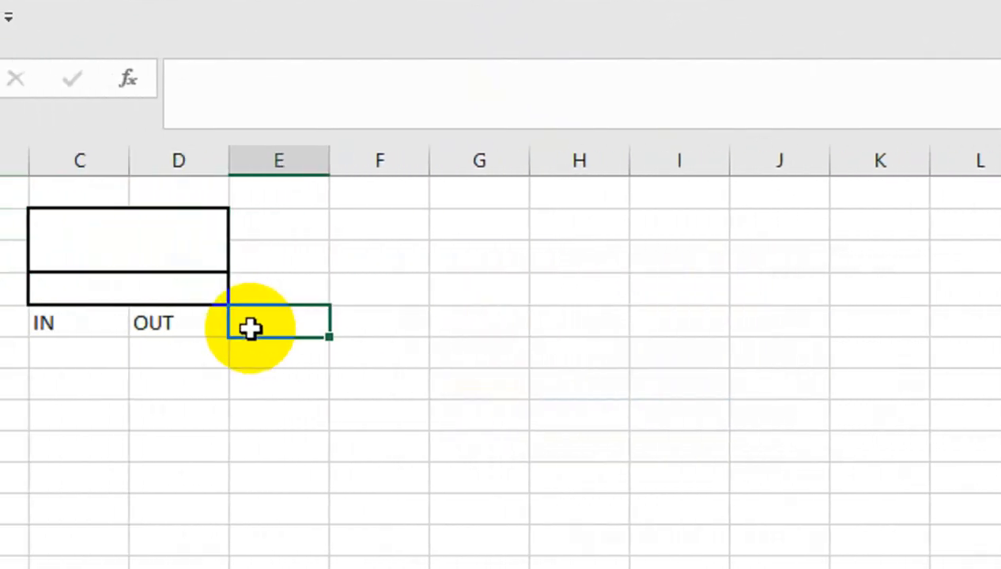
left_click(198, 291)
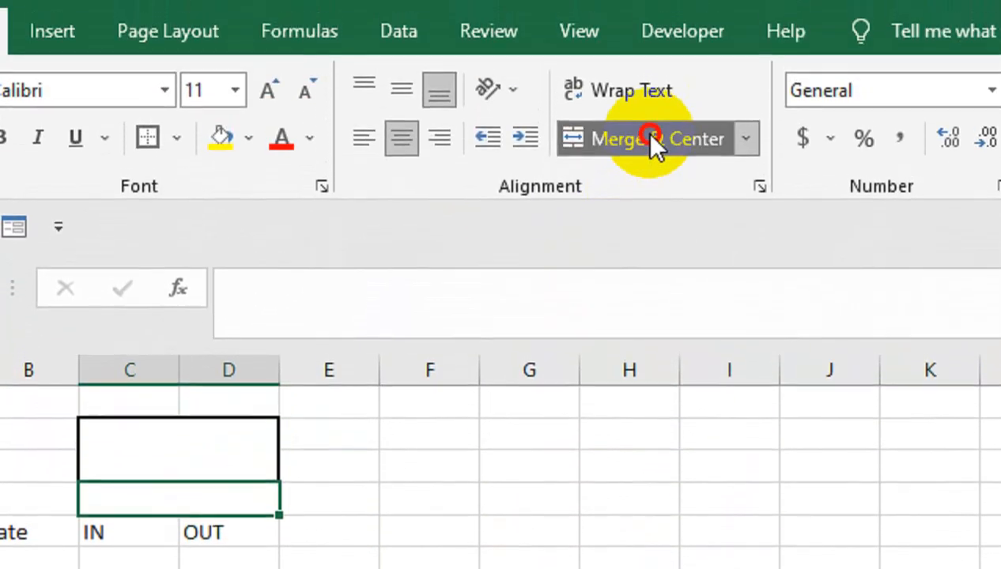
left_click(650, 136)
left_click(241, 463)
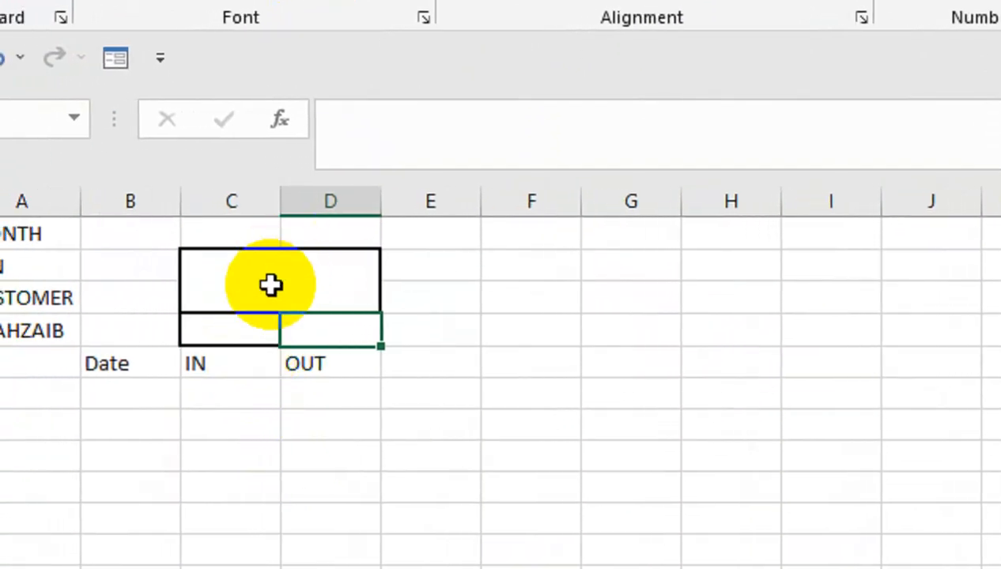
left_click(277, 292)
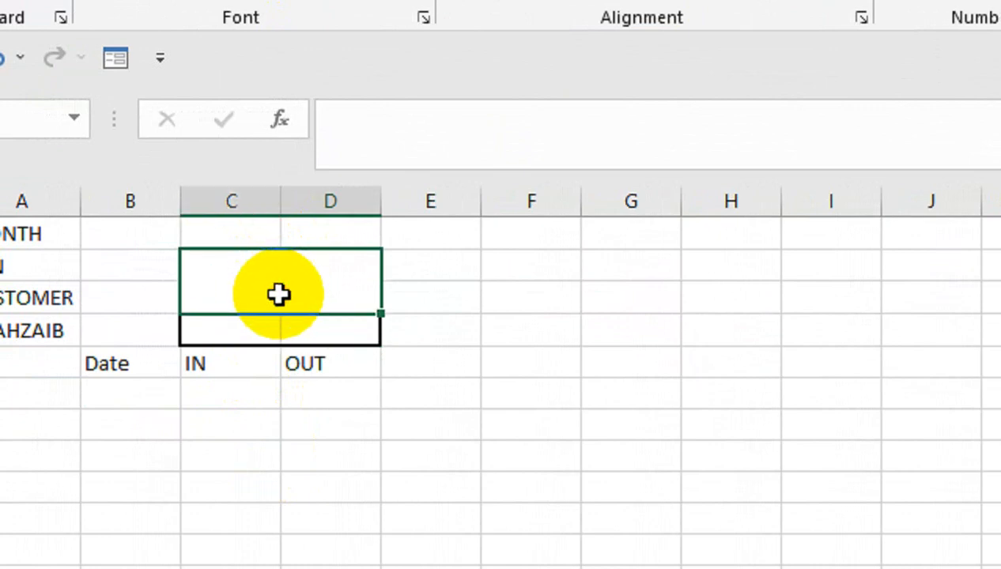
left_click(331, 333)
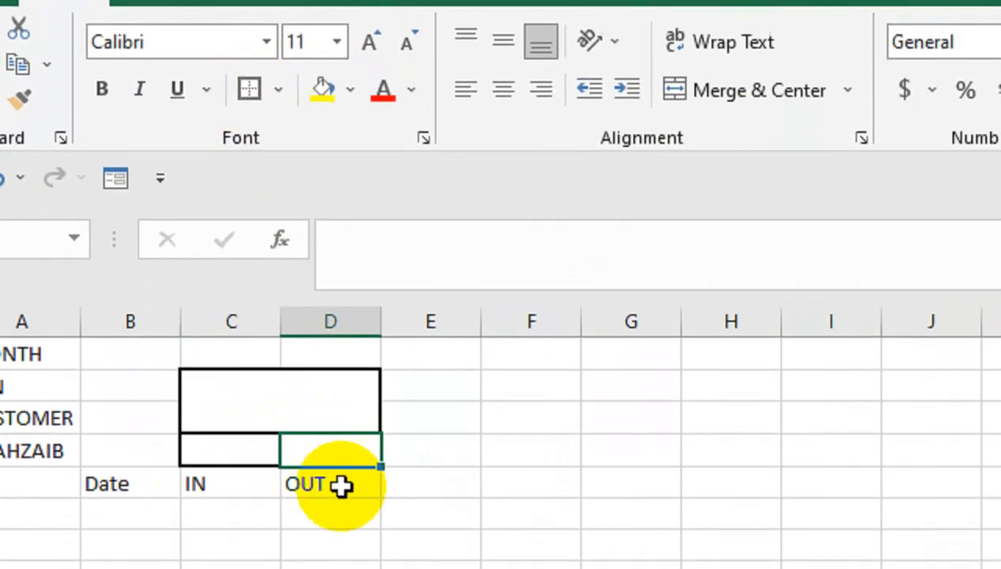
left_click(431, 516)
left_click(134, 453)
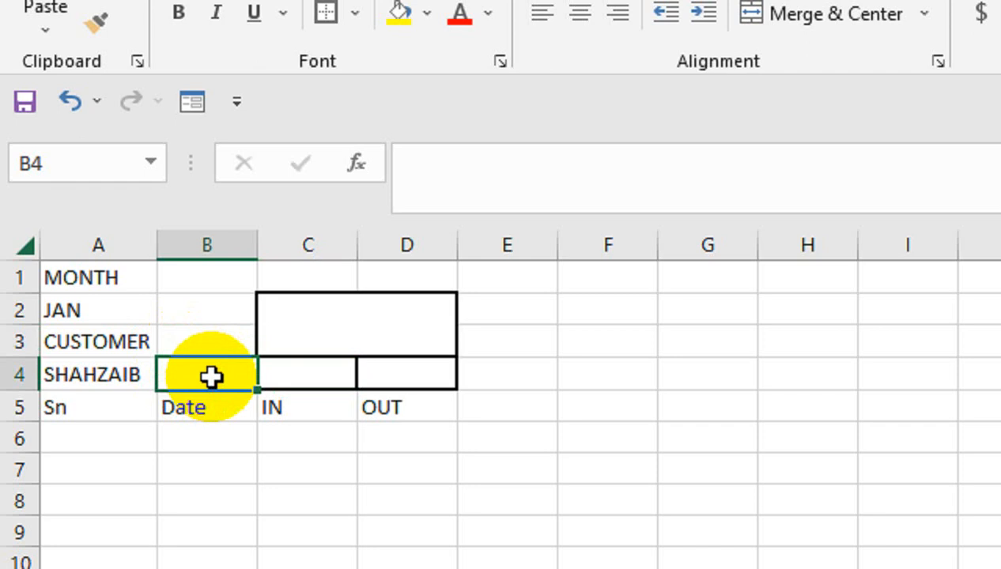
type("smo")
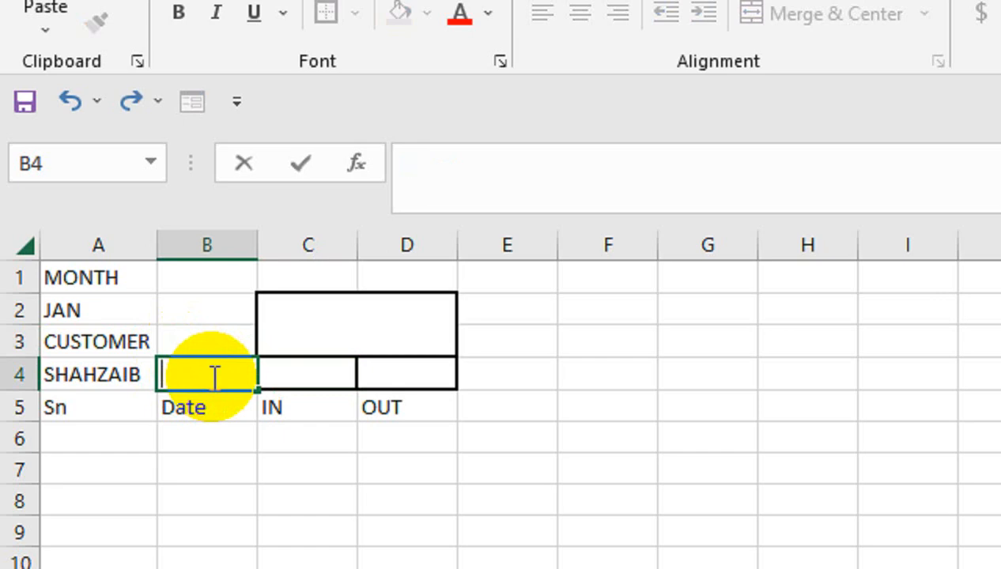
key("Tab")
key("Tab")
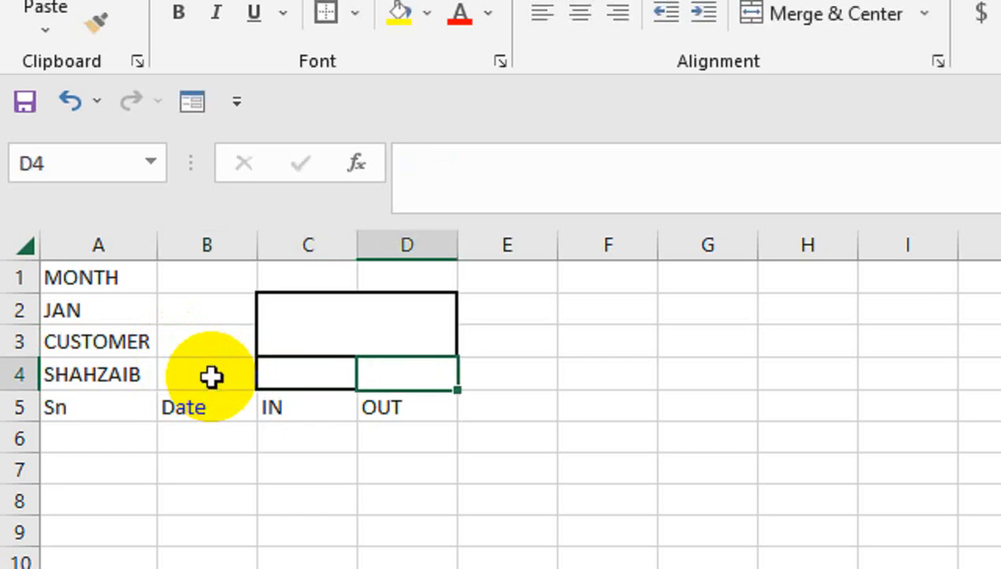
key("Left")
key("Left")
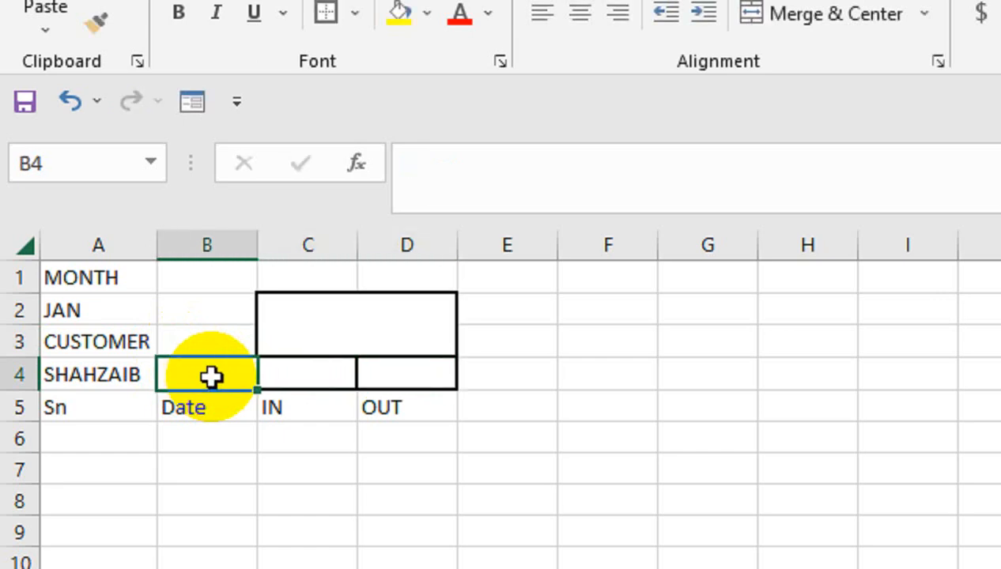
Enter TRANSACTION in cell B4 and autofit column B to the text.
type("TRANS")
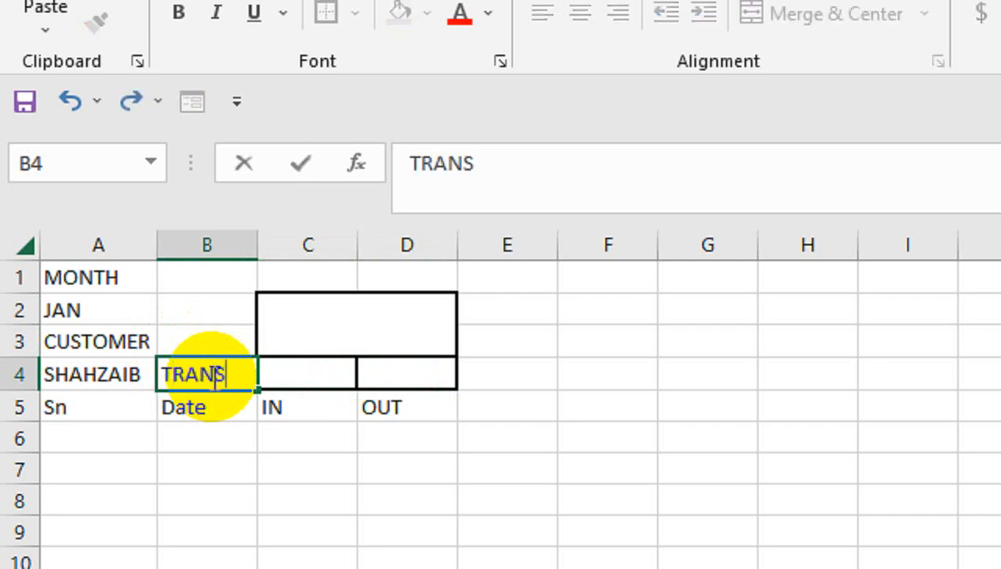
type("ACTION")
key("Return")
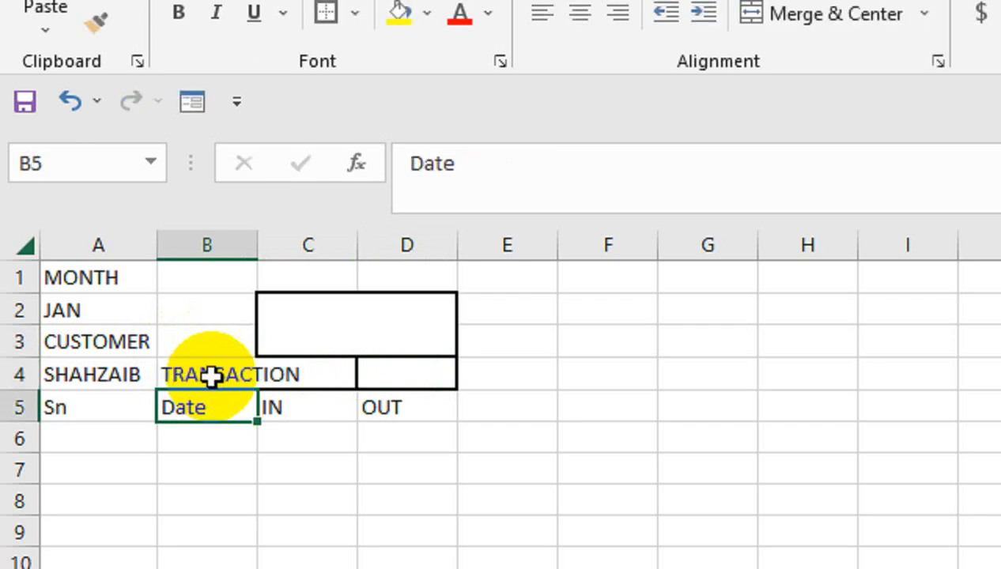
key("Up")
key("alt")
key("h")
key("o")
key("i")
Merge and center cells B2:B3 and enter Amount in the merged cell.
key("Up")
key("Up")
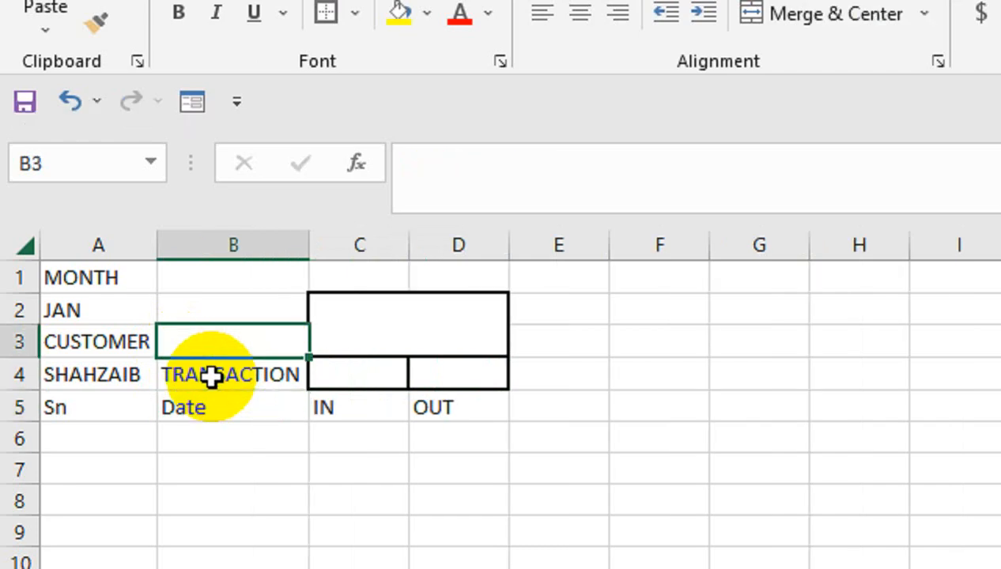
key("shift+Down")
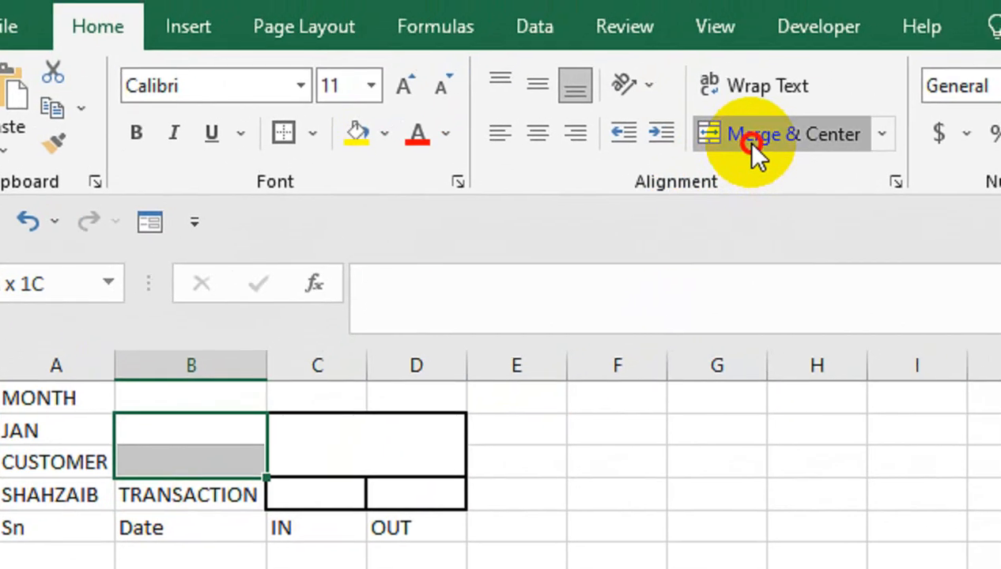
left_click(818, 18)
type("a")
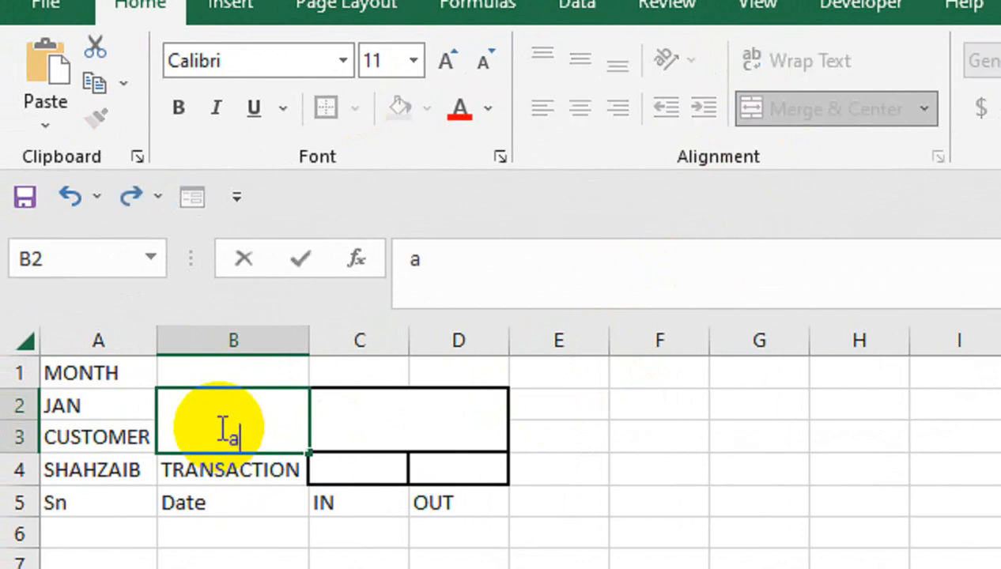
type("MOUNT")
key("Tab")
Middle-align the Amount label vertically and set its font size to 14.
left_click(219, 431)
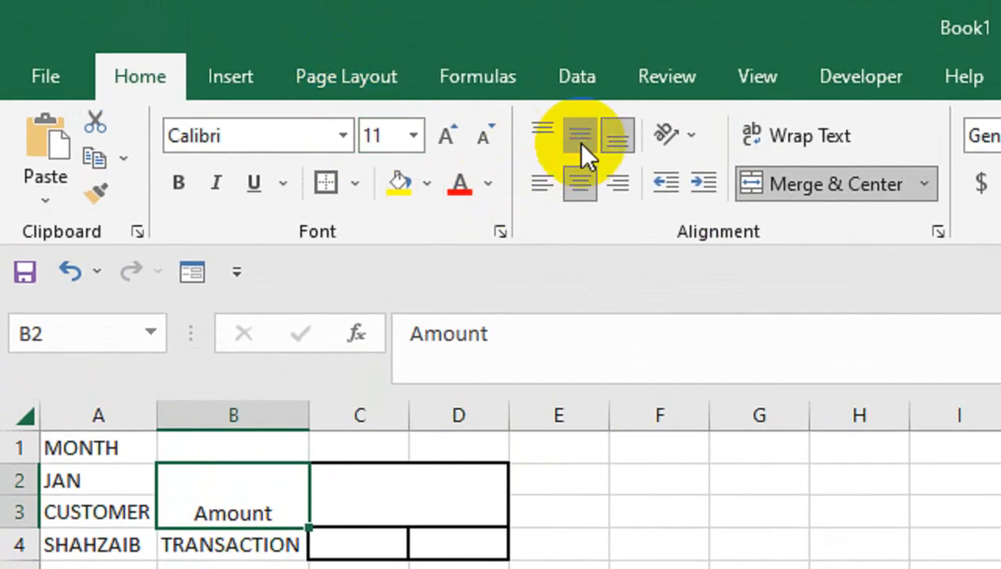
left_click(580, 35)
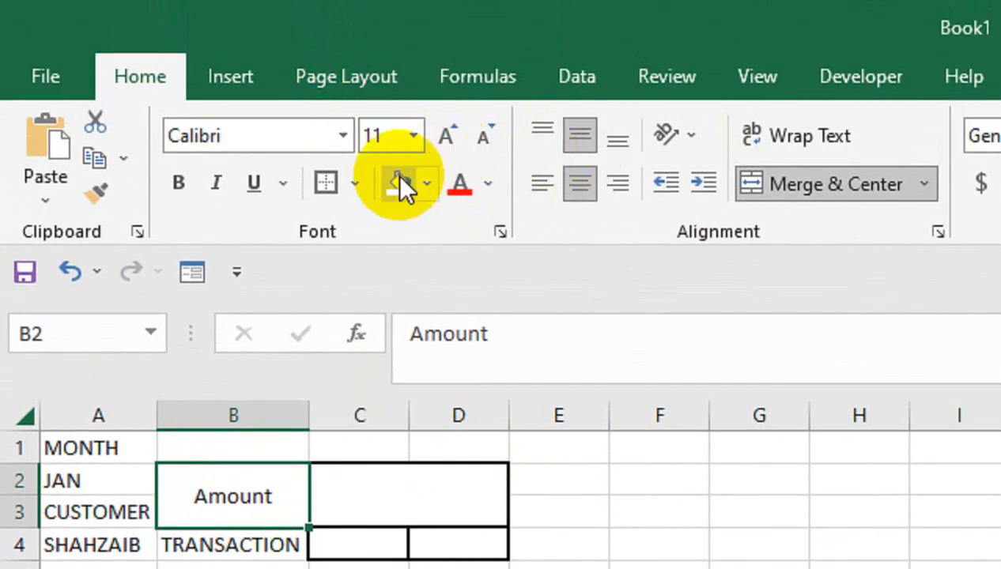
double_click(444, 139)
Set the font of the Amount and TRANSACTION labels to Arial and widen column B to fit TRANSACTION.
left_click_drag(277, 483, 268, 545)
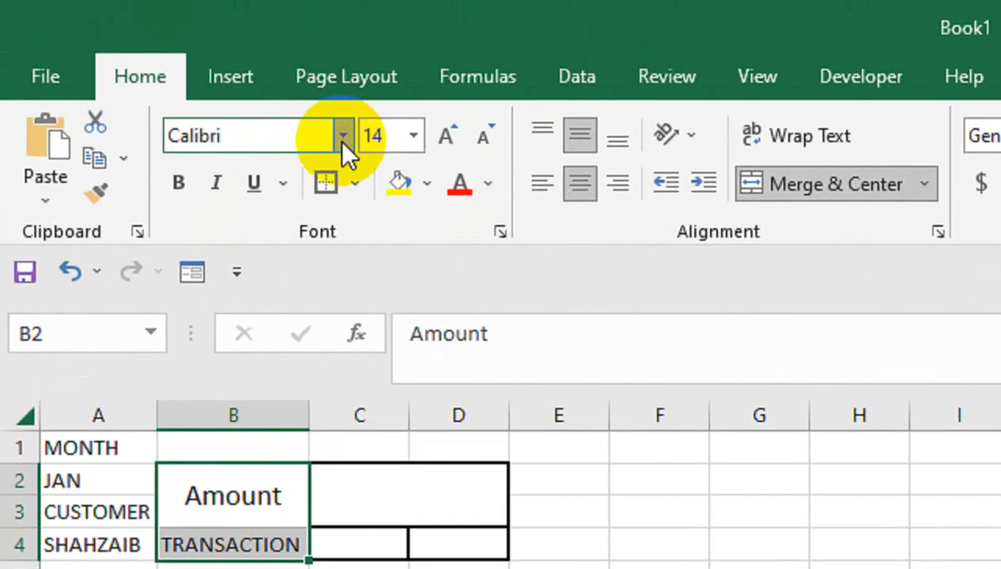
left_click(342, 87)
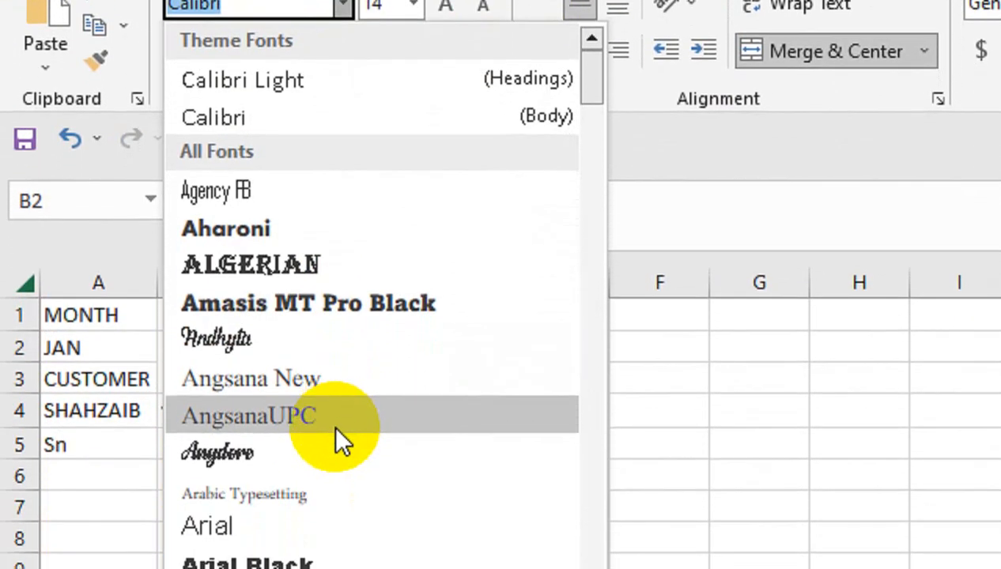
left_click(339, 437)
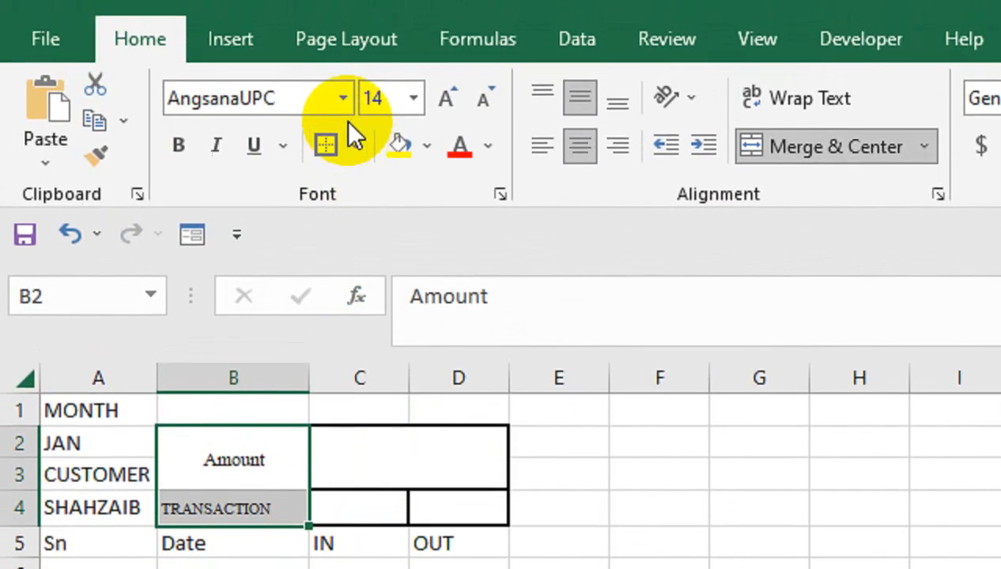
left_click(343, 4)
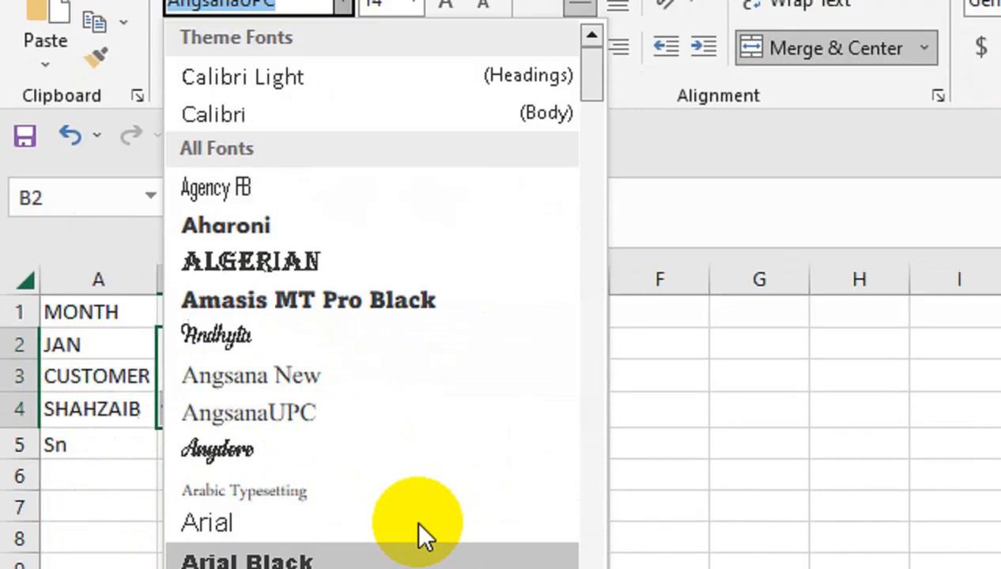
left_click(385, 218)
left_click(438, 172)
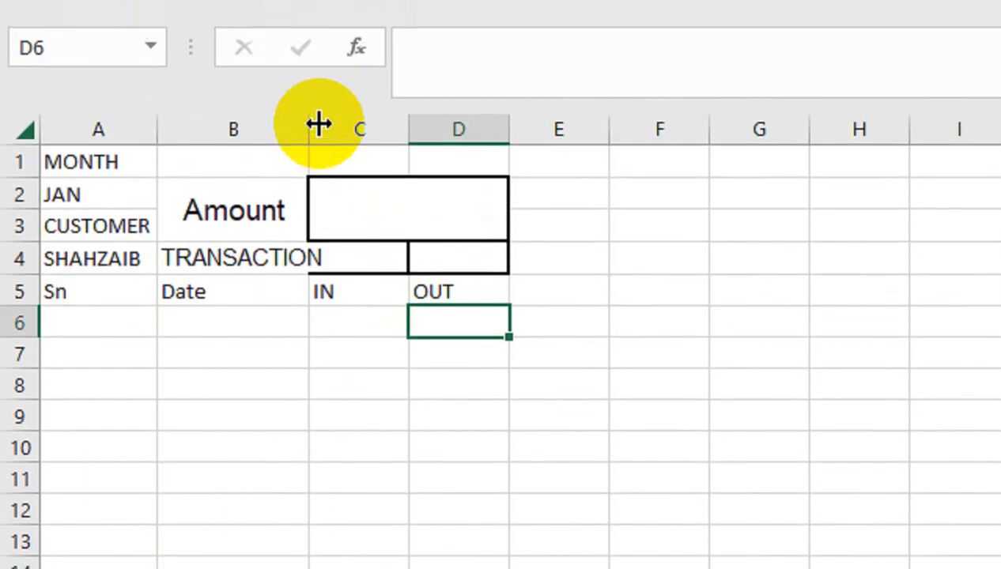
left_click_drag(319, 123, 342, 122)
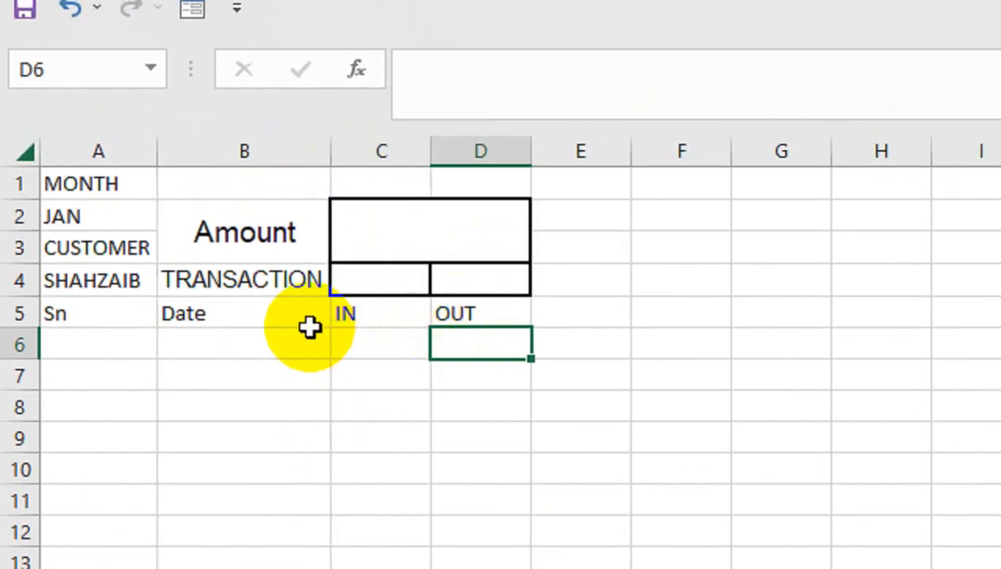
Give the merged Amount cell and the TRANSACTION cell thick outside borders.
left_click(296, 291)
left_click_drag(269, 239, 273, 281)
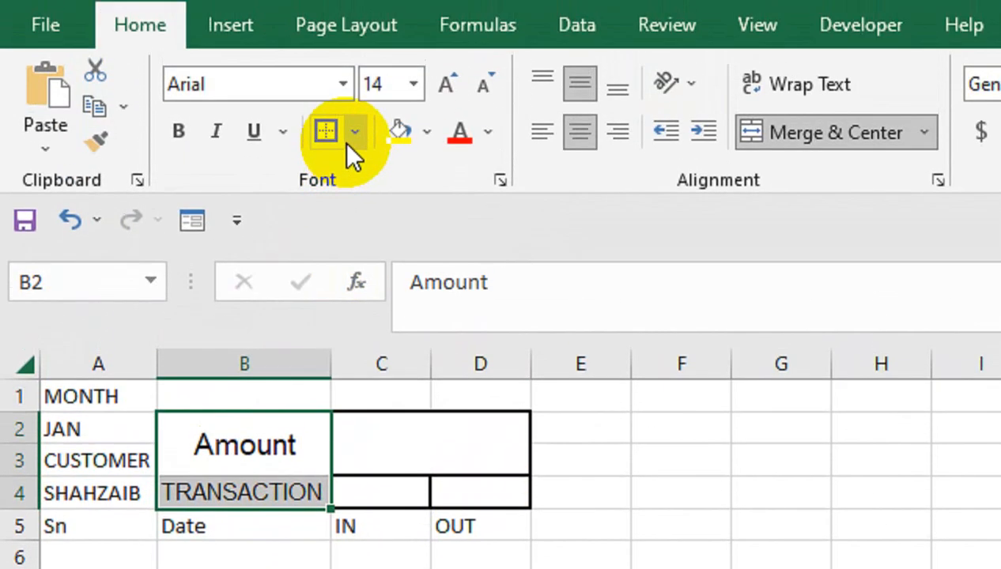
left_click(326, 139)
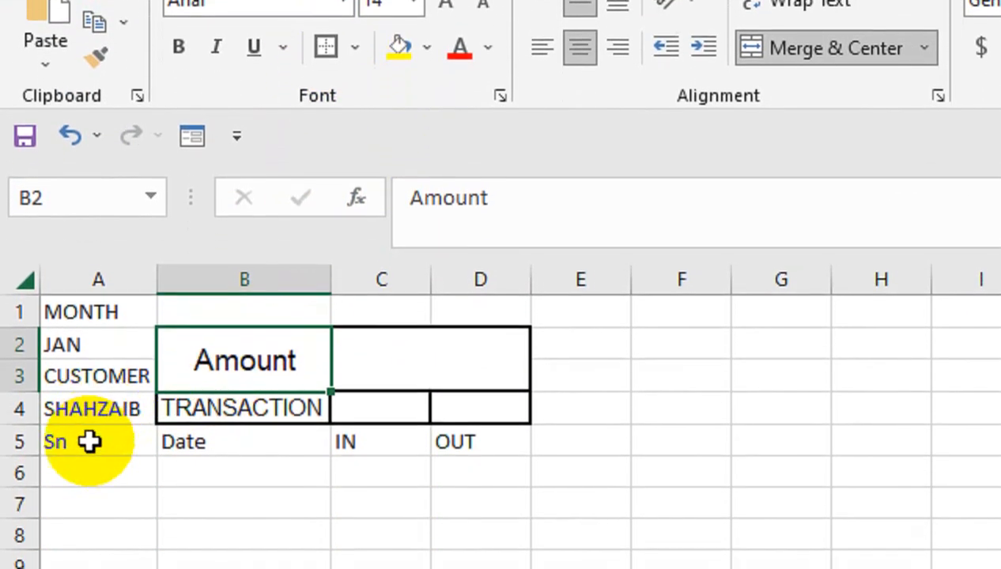
Apply all borders to the table area across columns A to D, from the Sn heading row downward.
left_click(89, 539)
left_click_drag(88, 427, 496, 568)
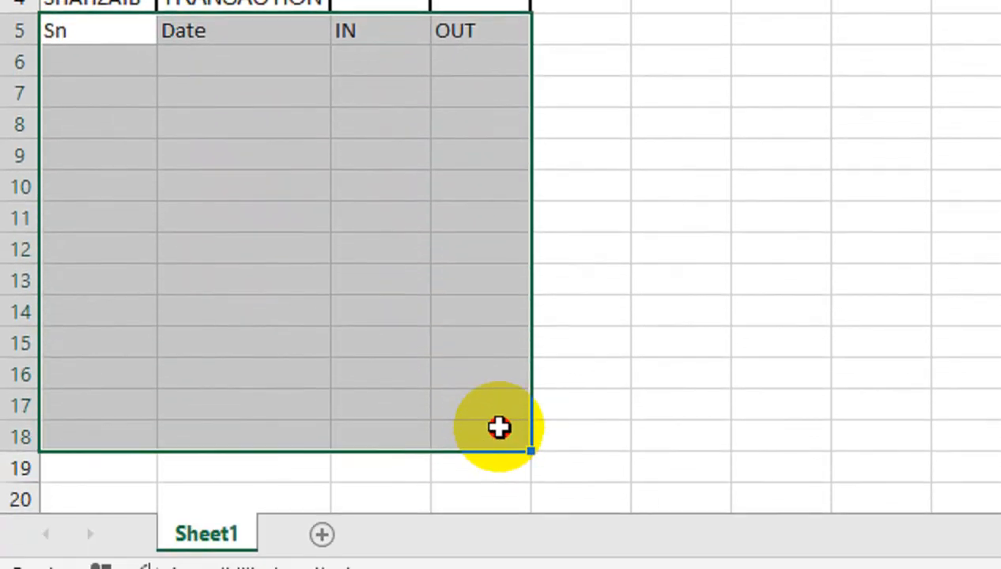
left_click_drag(499, 427, 466, 466)
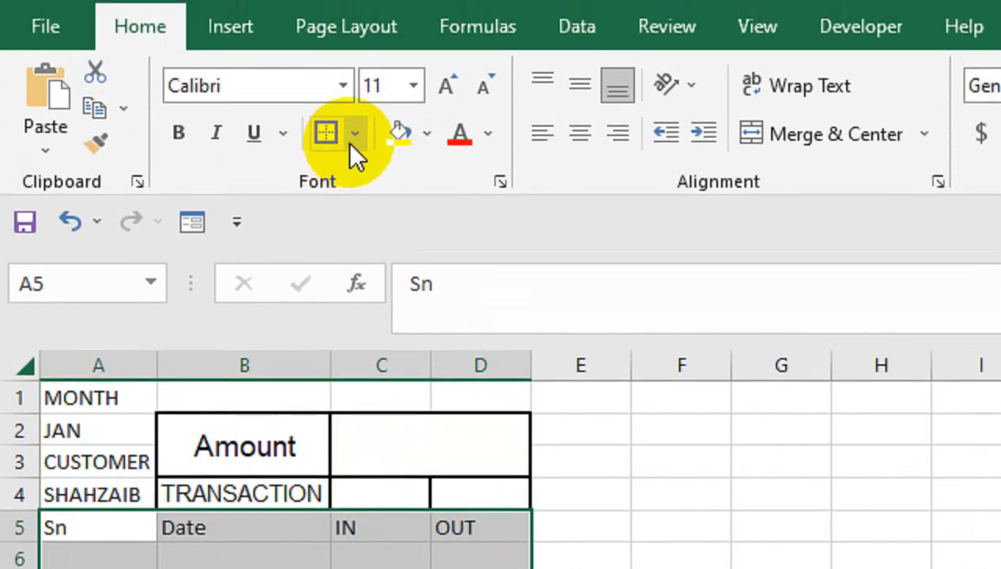
left_click(354, 136)
left_click(382, 399)
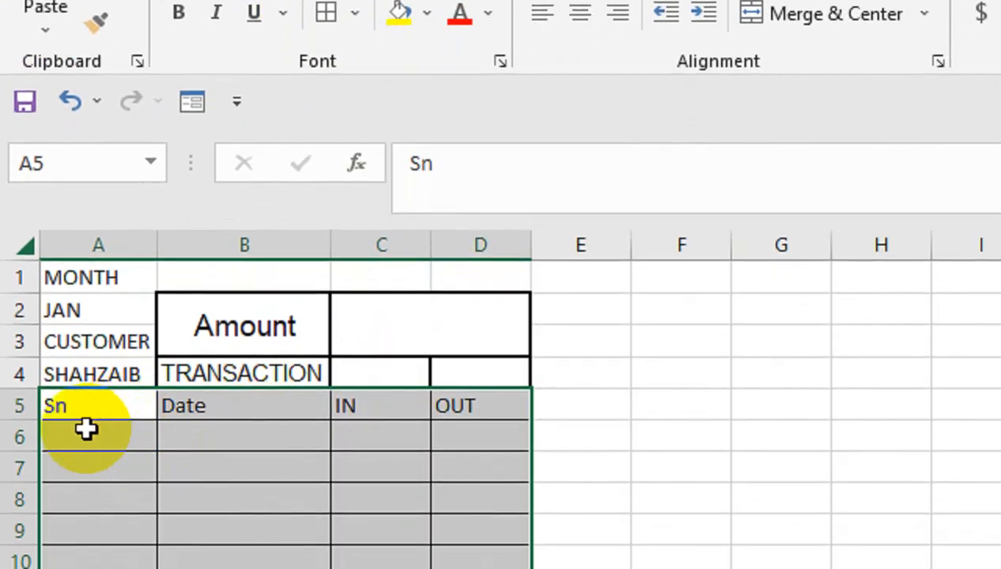
Number the table rows 1 to 14 under Sn by extending the series 1, 2, and center the numbers.
left_click(86, 428)
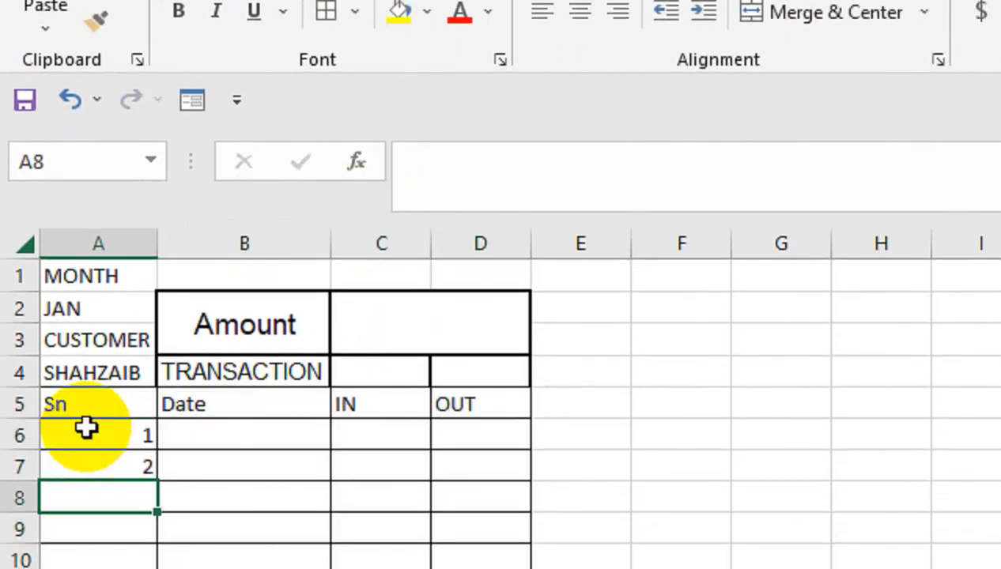
left_click_drag(85, 429, 155, 482)
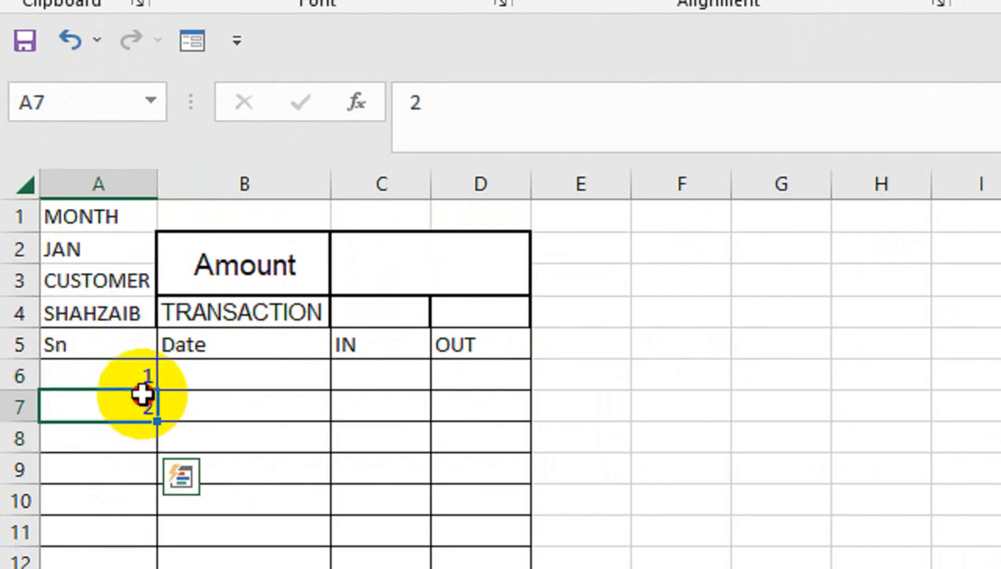
left_click_drag(159, 419, 164, 568)
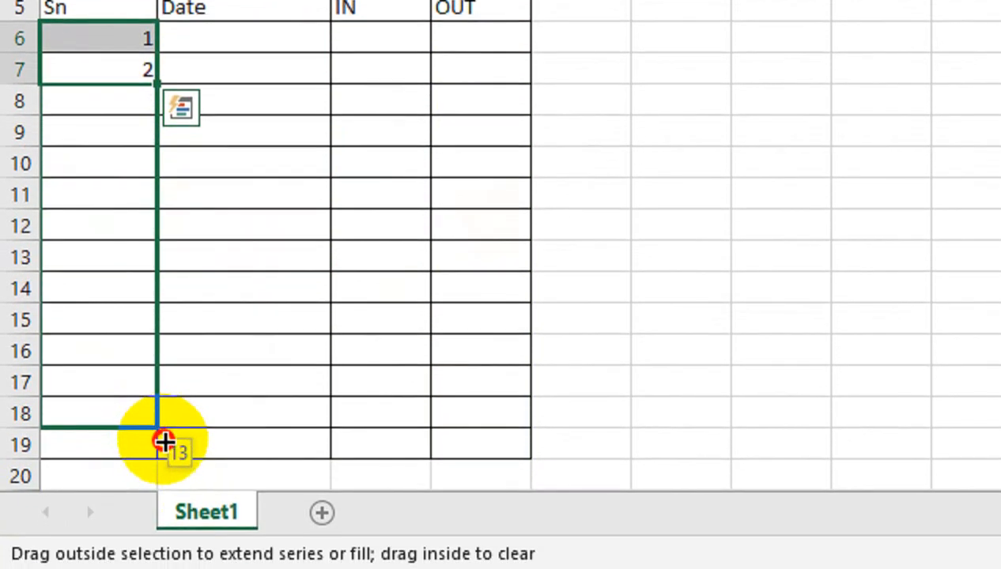
left_click_drag(172, 455, 172, 452)
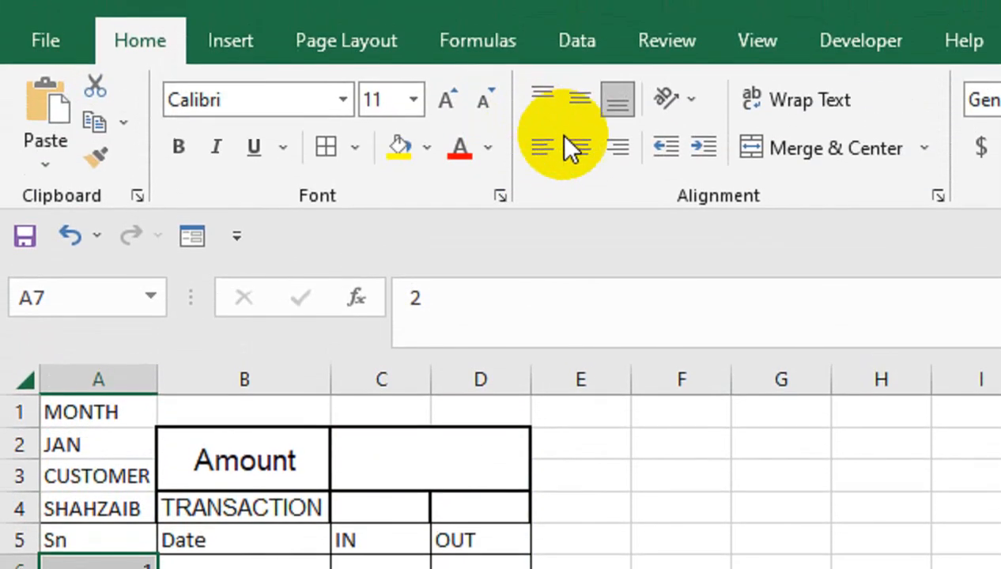
left_click(576, 145)
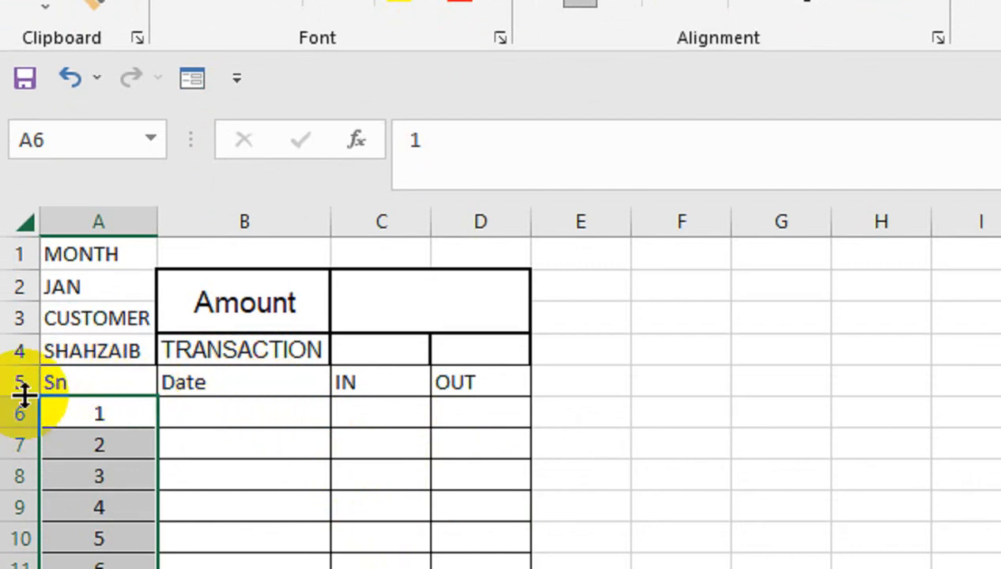
Increase the height of the Sn heading row and center its four headings horizontally and vertically.
left_click_drag(22, 396, 22, 415)
left_click_drag(85, 400, 402, 387)
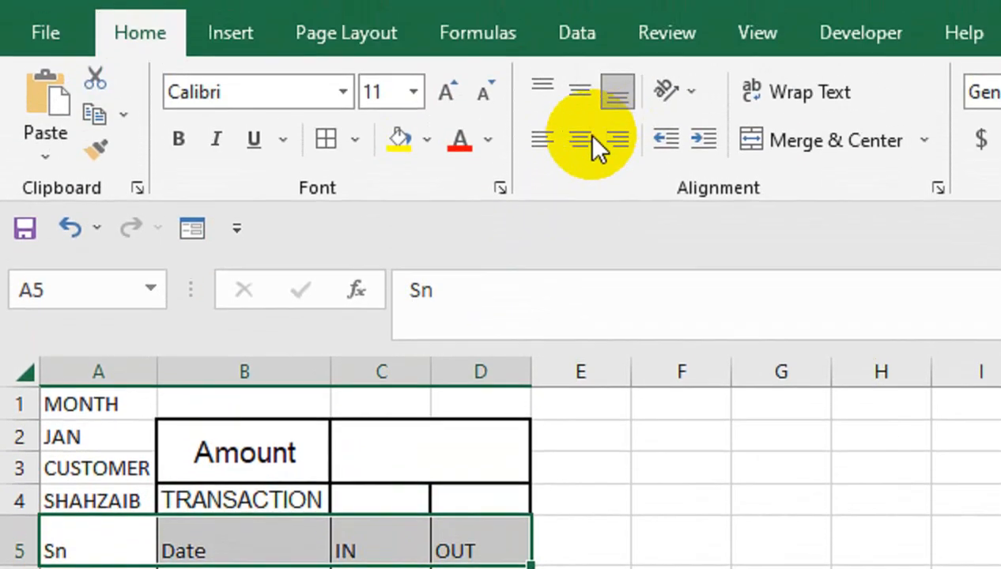
left_click(581, 138)
left_click(581, 125)
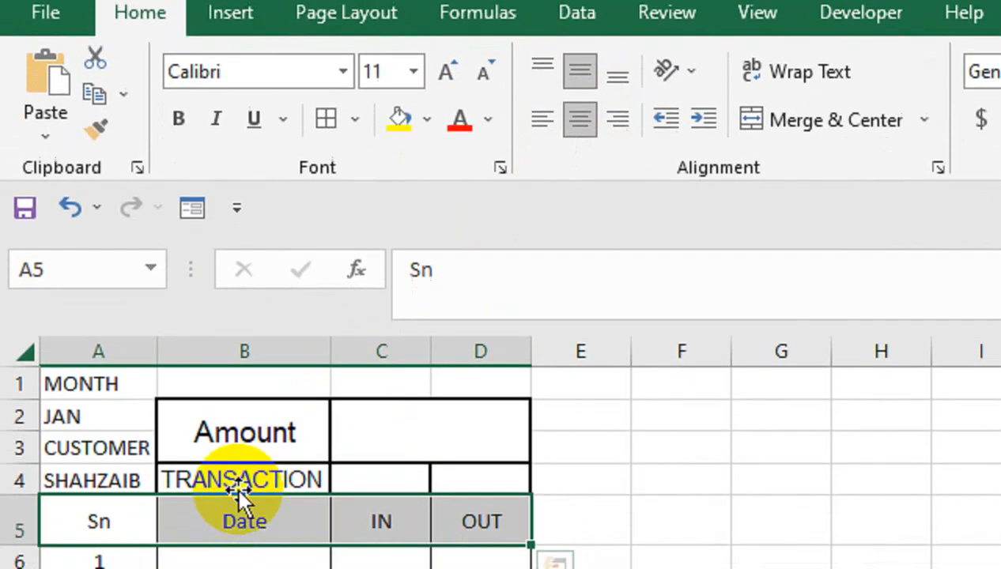
Widen column A to leave extra room beside the CUSTOMER label.
left_click(237, 517)
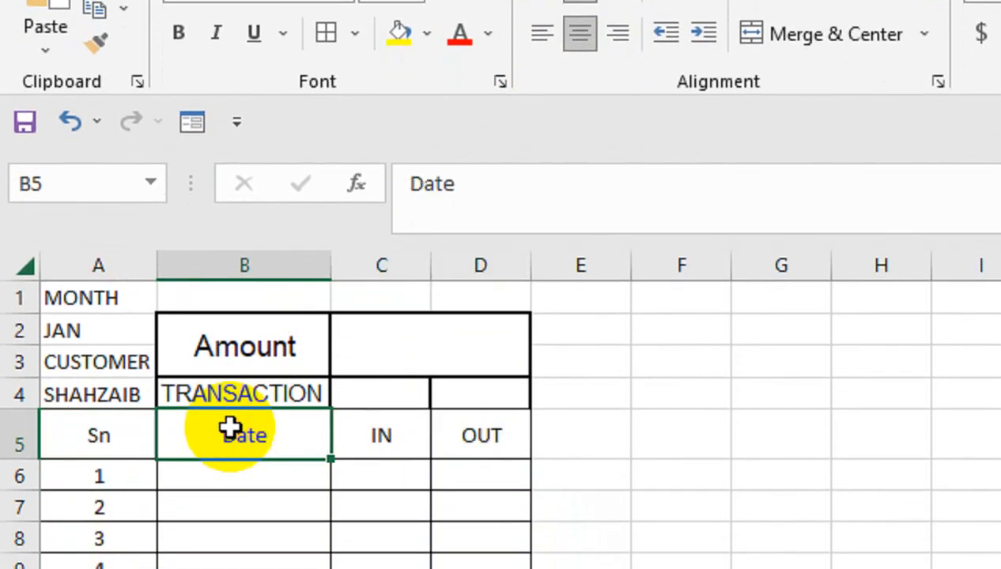
left_click_drag(166, 349, 166, 349)
left_click_drag(166, 263, 183, 264)
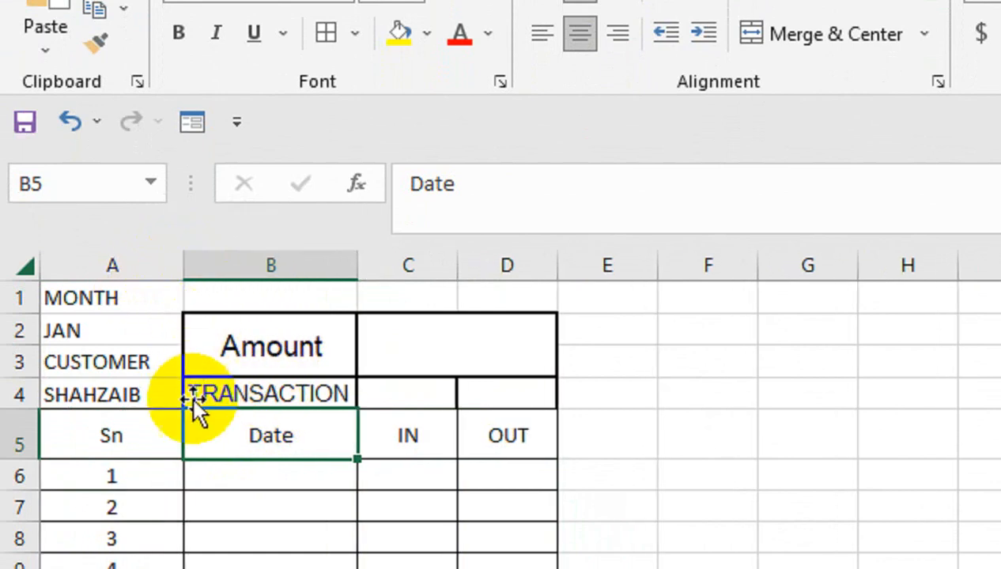
Insert a blank row below MONTH and move JAN up into cell A2.
left_click(80, 294)
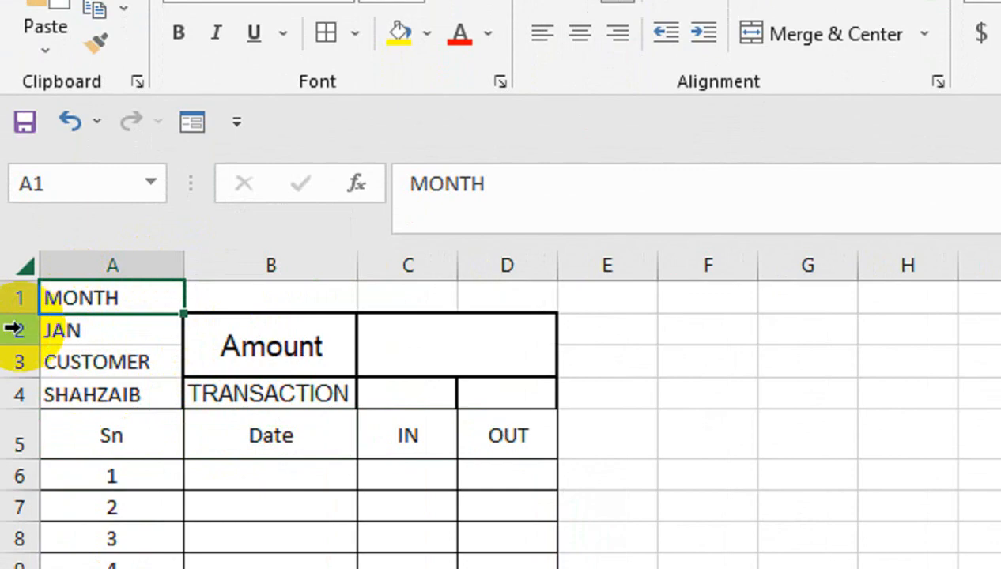
right_click(14, 330)
left_click(79, 513)
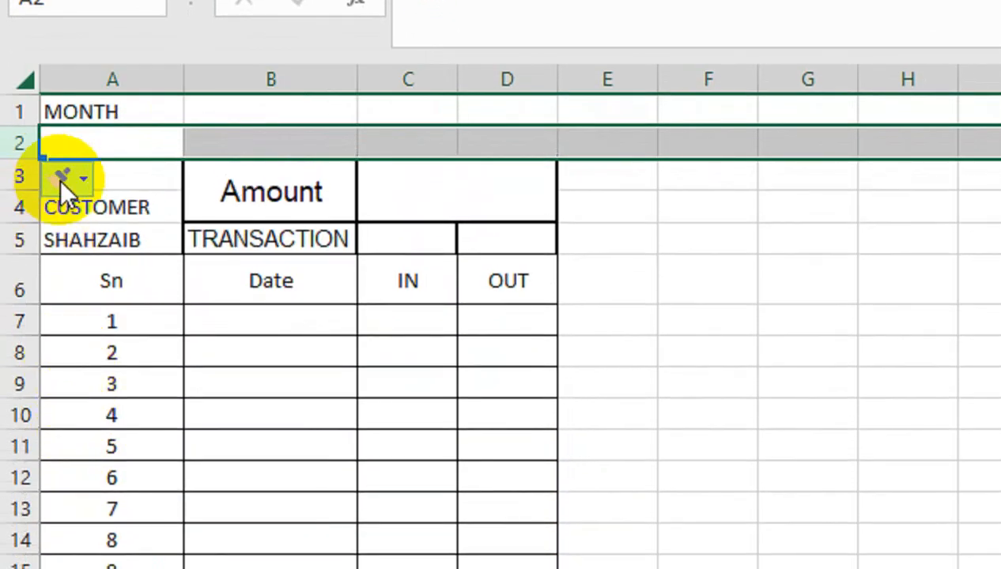
left_click(141, 167)
left_click_drag(146, 162, 147, 113)
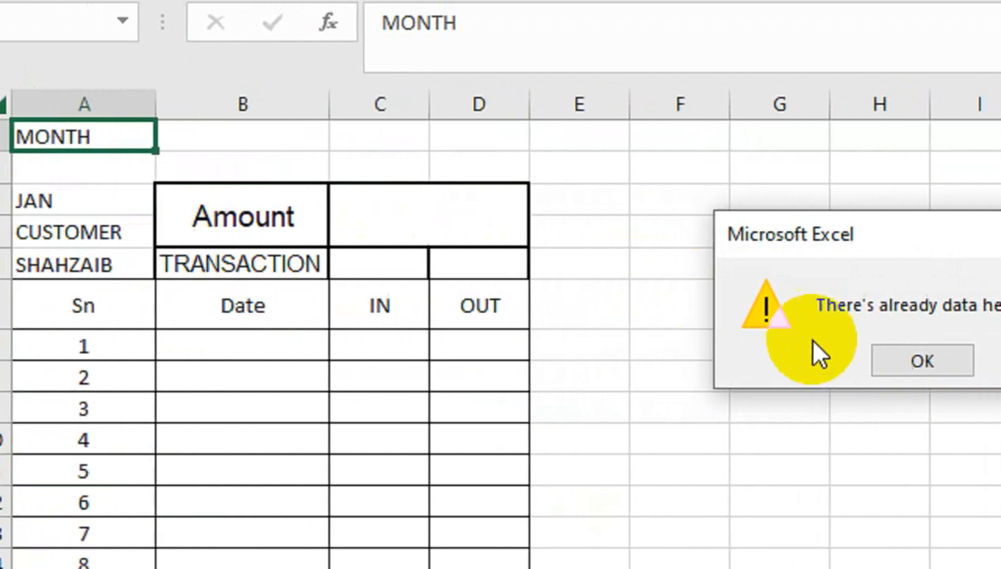
left_click(987, 362)
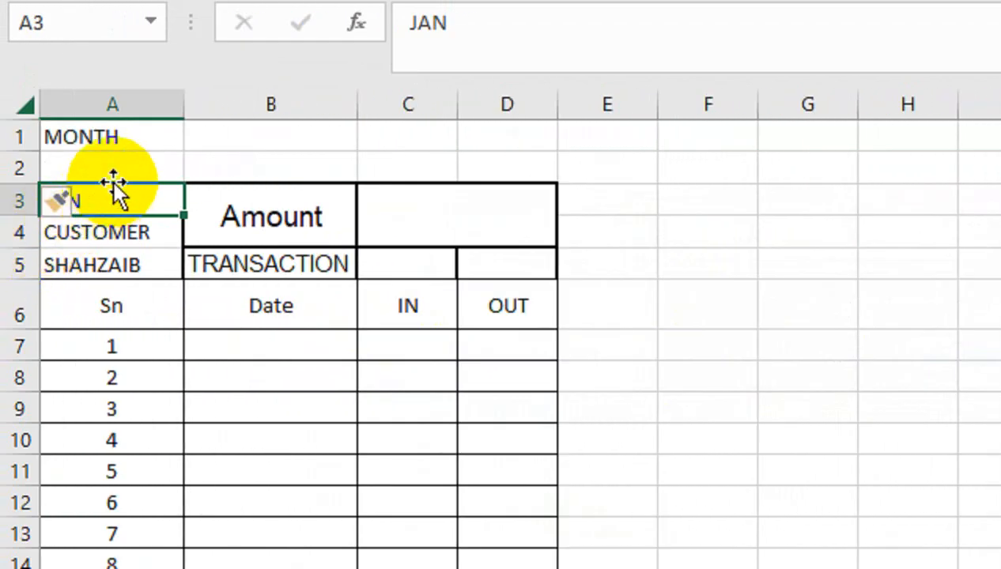
left_click_drag(114, 163, 115, 166)
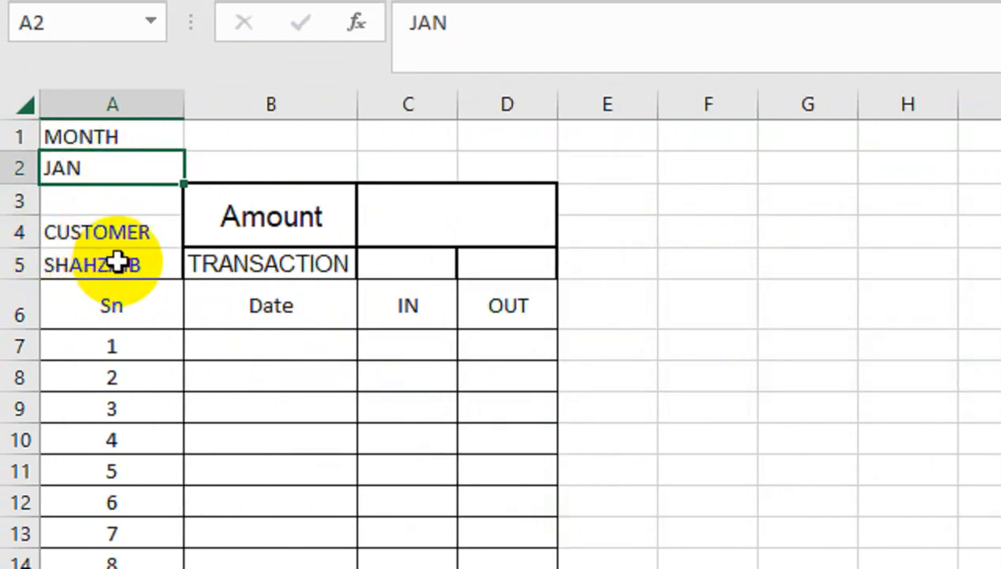
left_click(135, 237)
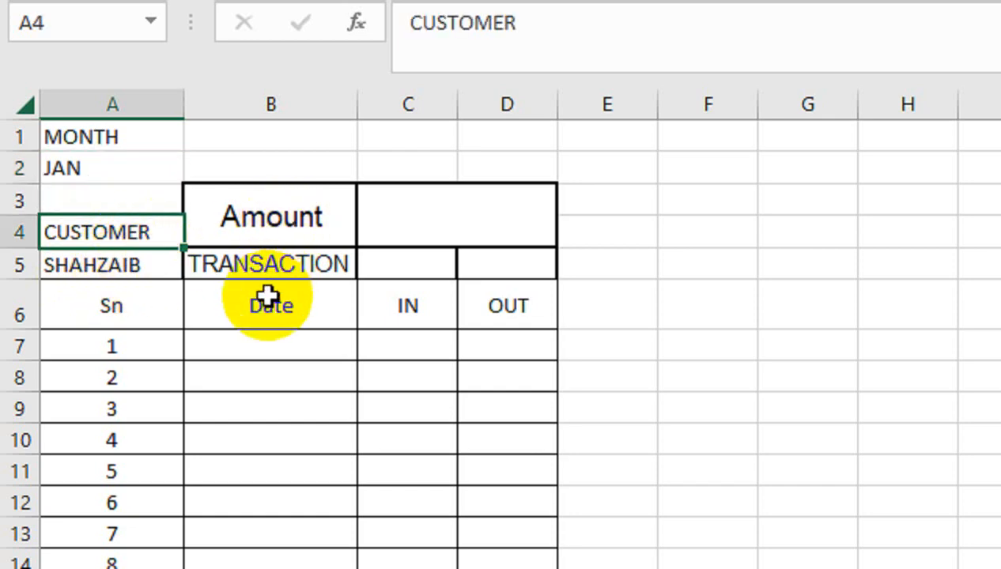
left_click(292, 306)
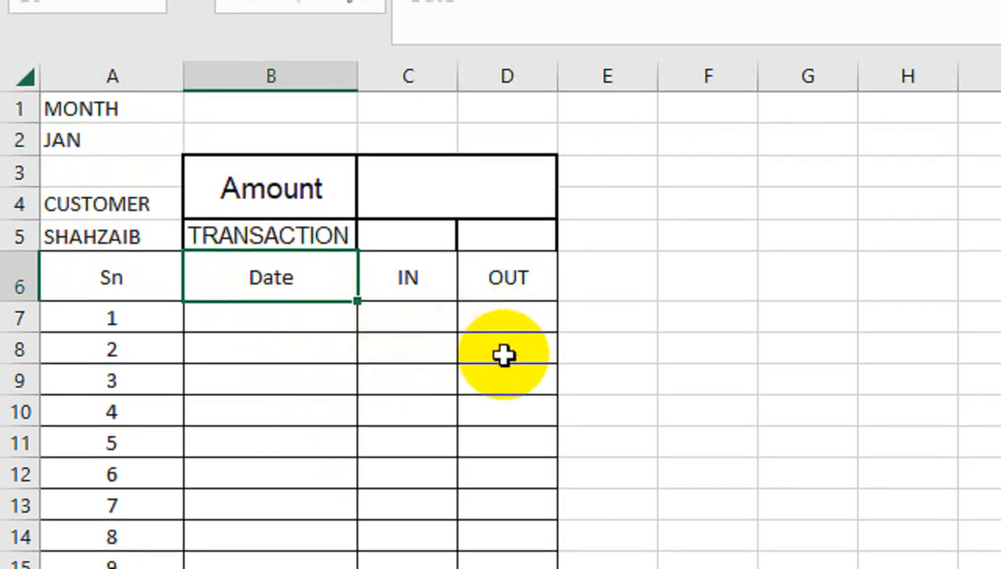
left_click_drag(235, 183, 482, 462)
scroll(465, 390, "down", 1)
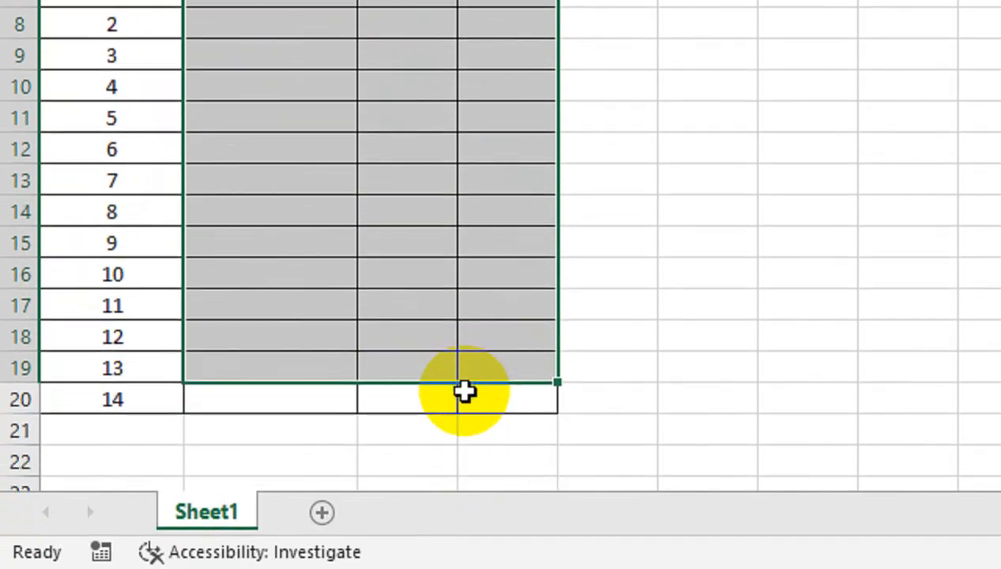
scroll(464, 391, "up", 1)
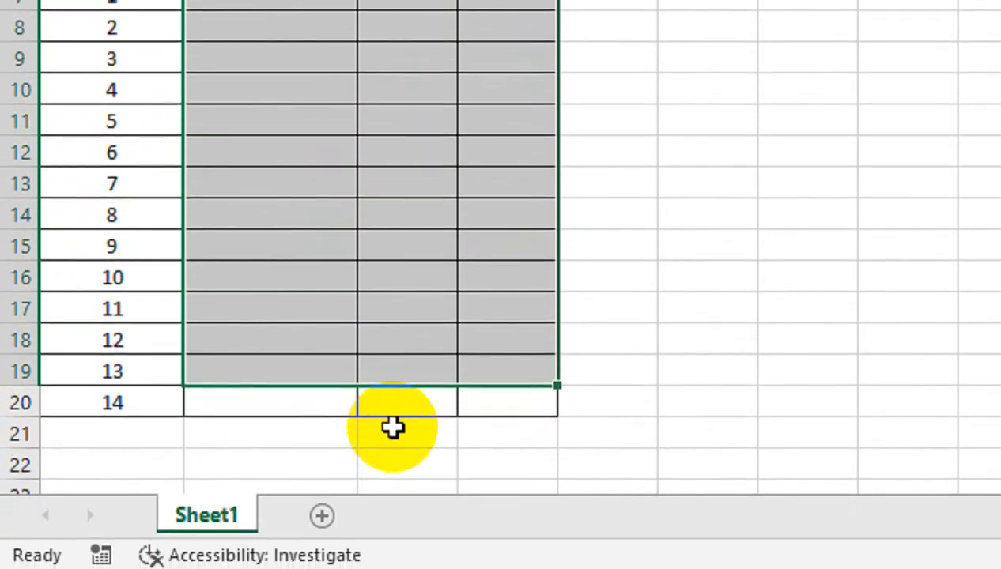
scroll(444, 142, "up", 1)
scroll(440, 142, "up", 1)
Enter =SUM(C6:C20) in cell C5 to total the IN column beside TRANSACTION.
left_click(425, 162)
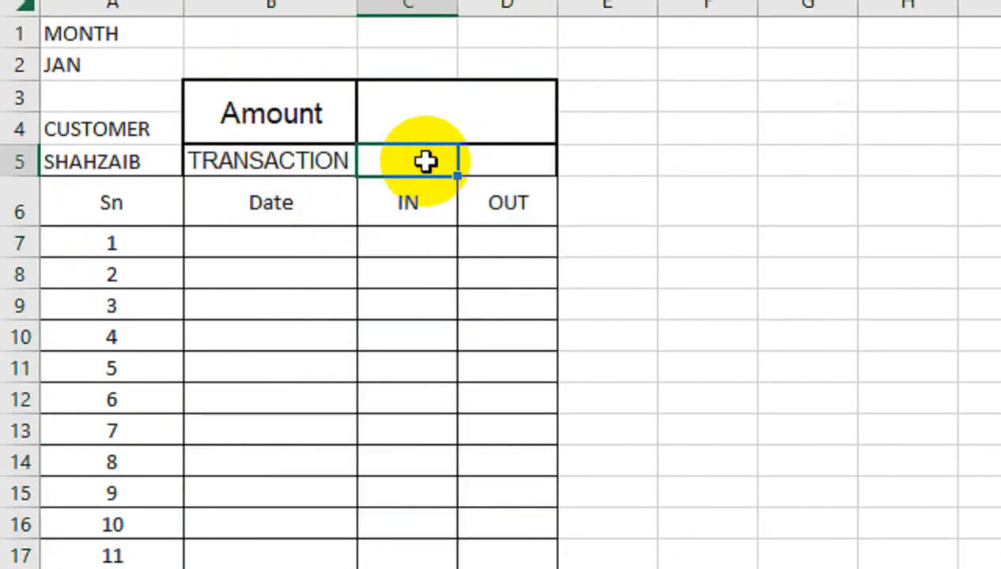
type("=sum")
key("Tab")
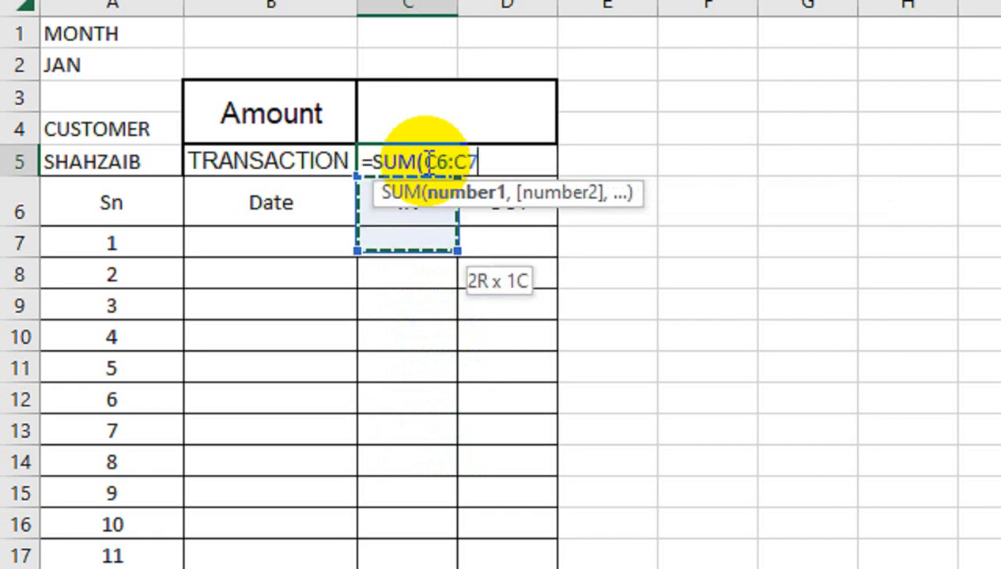
key("shift+Down")
key("shift+Down")
key("shift+Down")
key("shift+Down")
key("shift+Down")
key("shift+Down")
key("shift+Down")
key("shift+Down")
key("shift+Down")
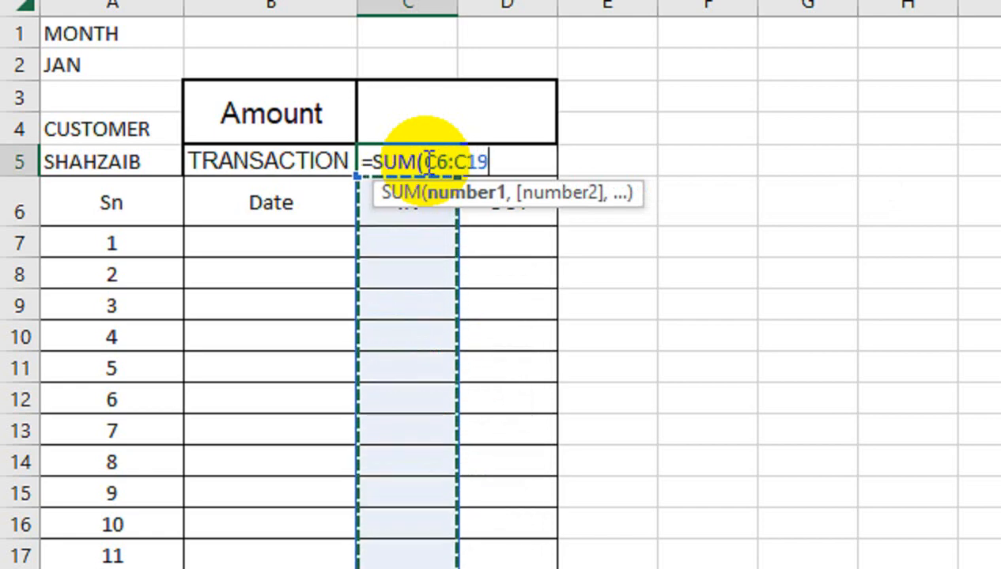
scroll(404, 210, "down", 1)
key("shift+Down")
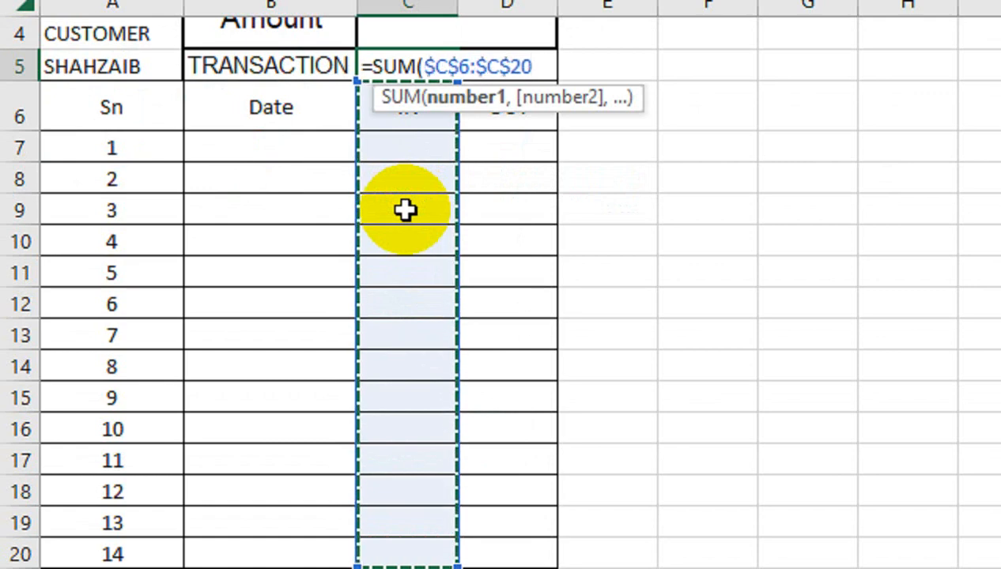
key("F4")
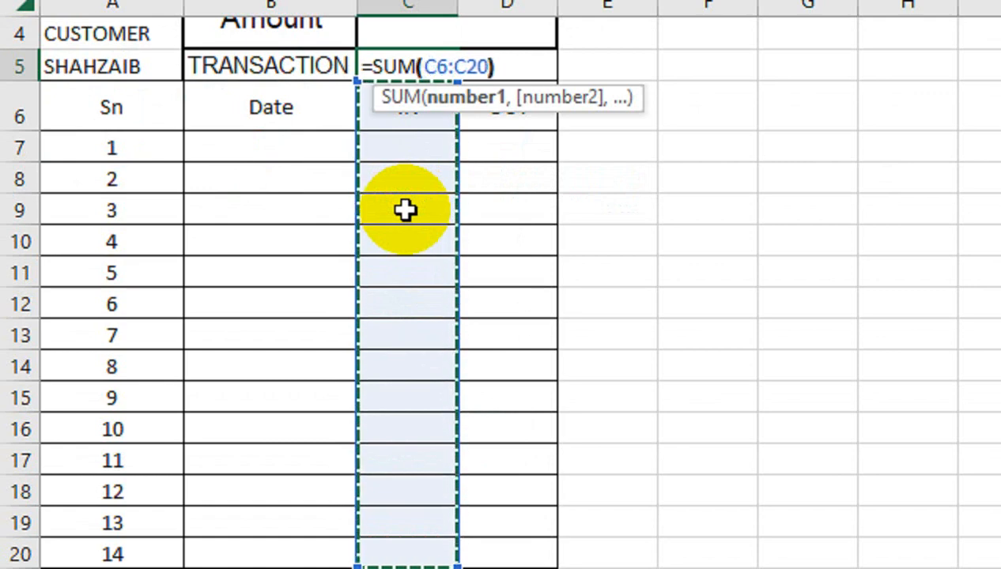
key("Return")
Copy the SUM formula from C5 into D5 for the OUT column and check its range.
left_click(429, 64)
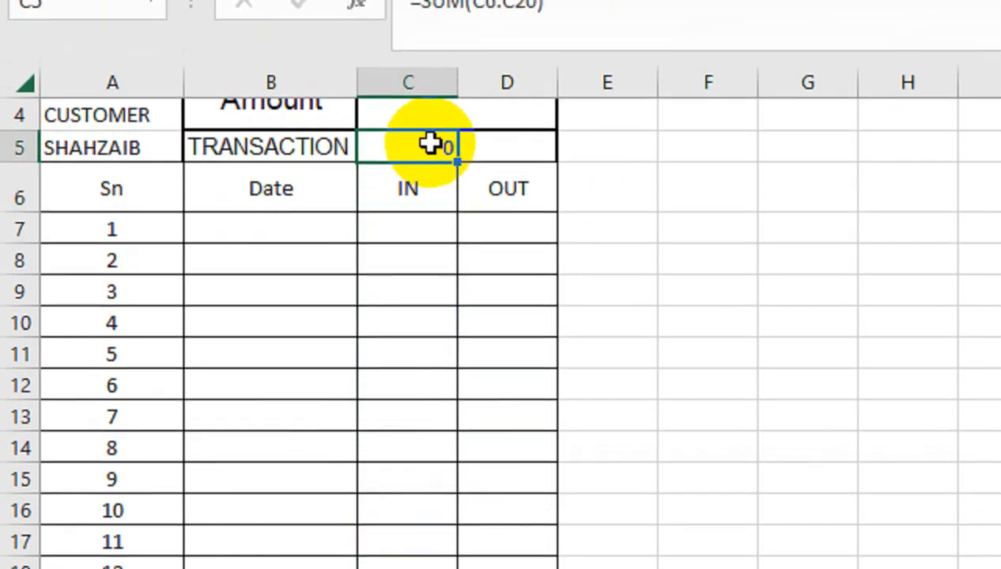
left_click_drag(456, 159, 555, 164)
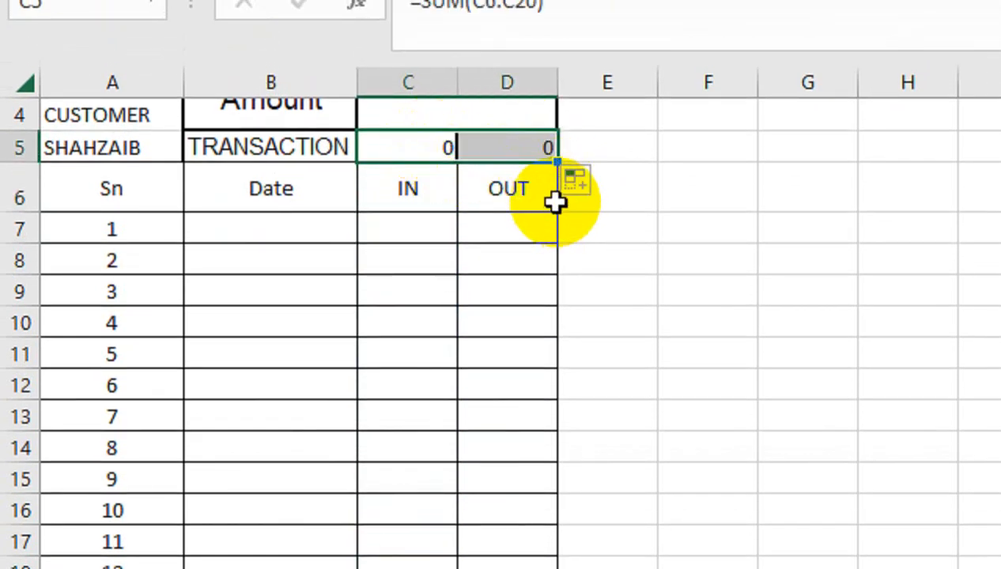
left_click(513, 149)
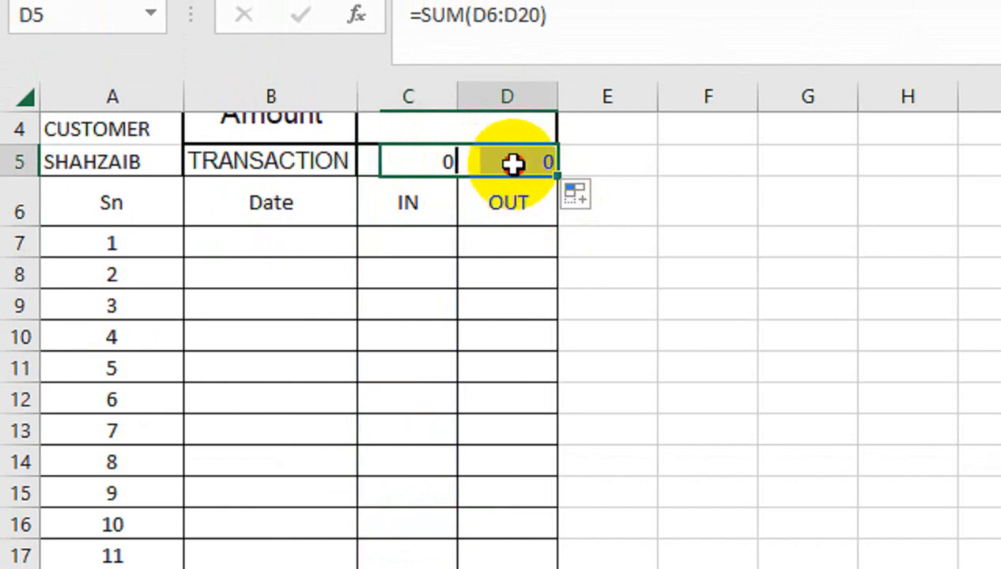
double_click(513, 163)
key("Return")
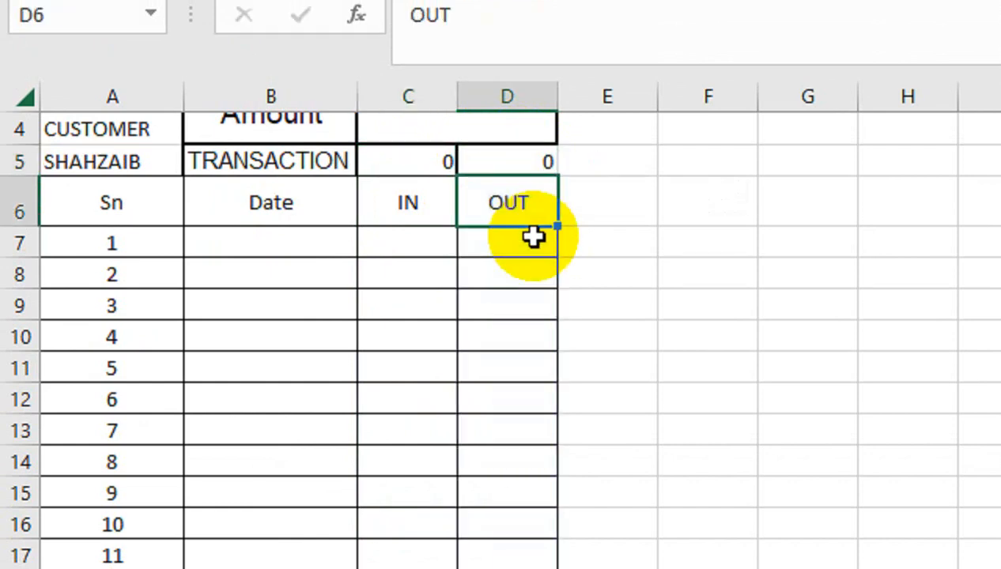
Give the OUT total in D5 thick outside borders and center the totals in C5 and D5.
left_click(532, 156)
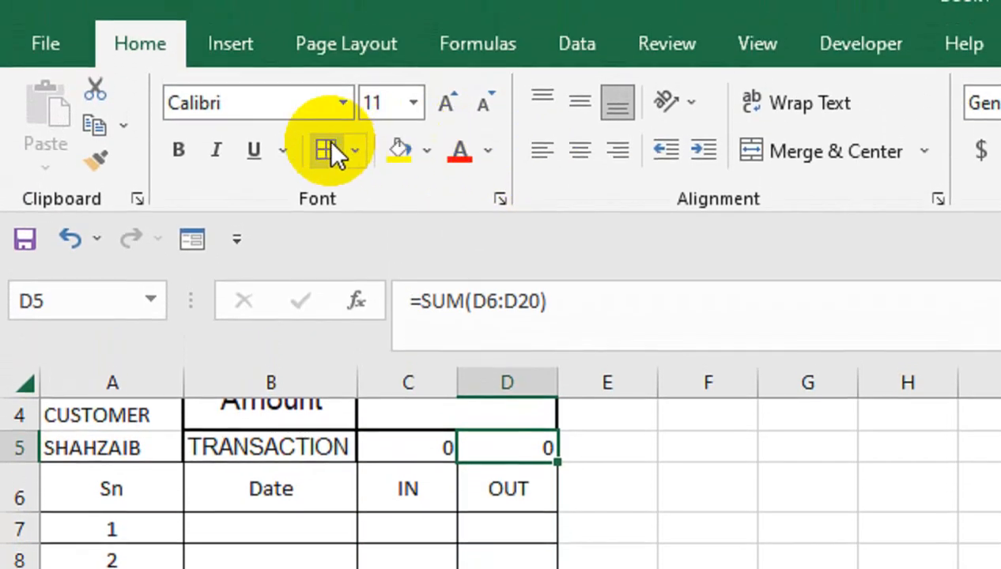
left_click(342, 153)
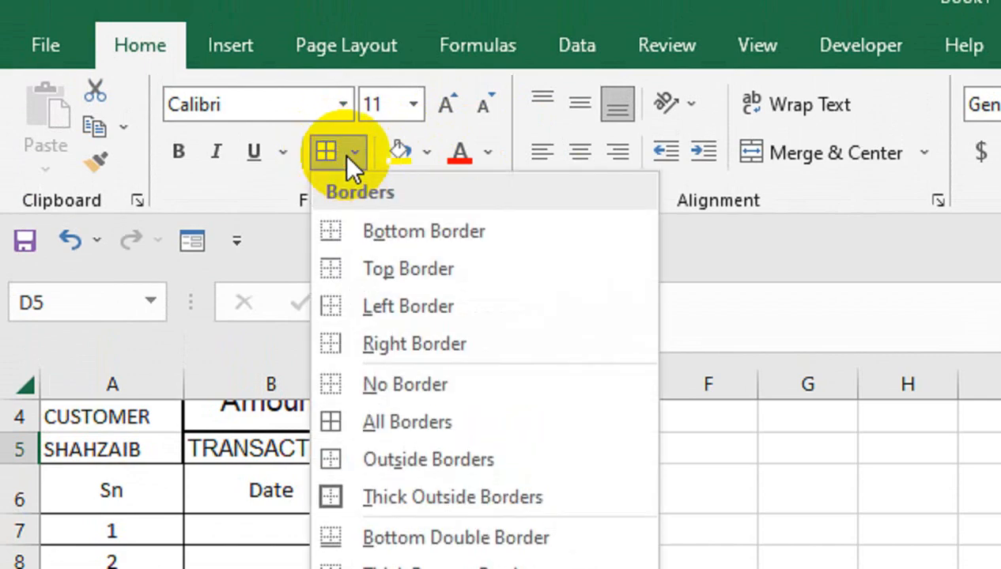
left_click(342, 440)
left_click(401, 418)
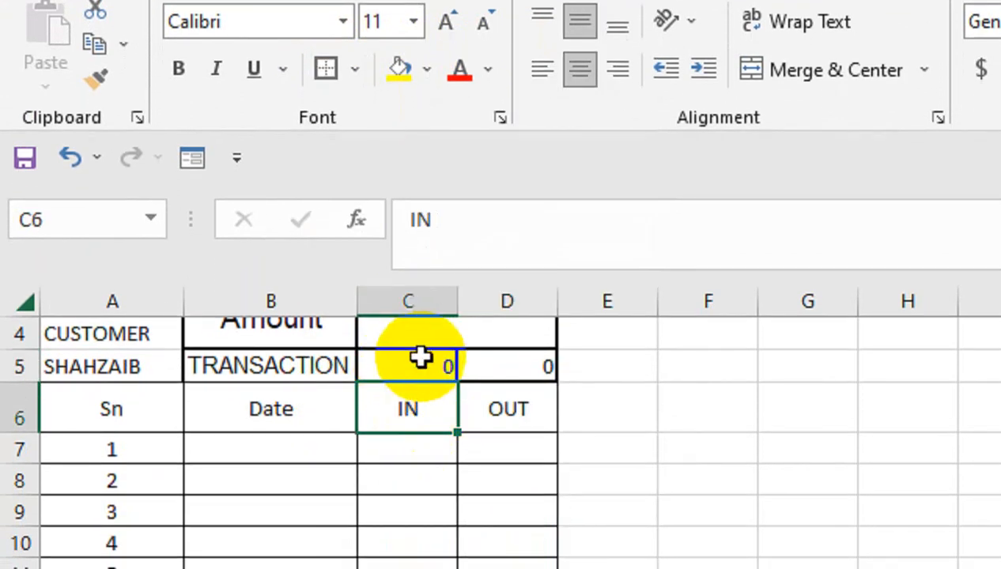
left_click_drag(420, 401, 489, 405)
left_click(579, 70)
left_click(506, 448)
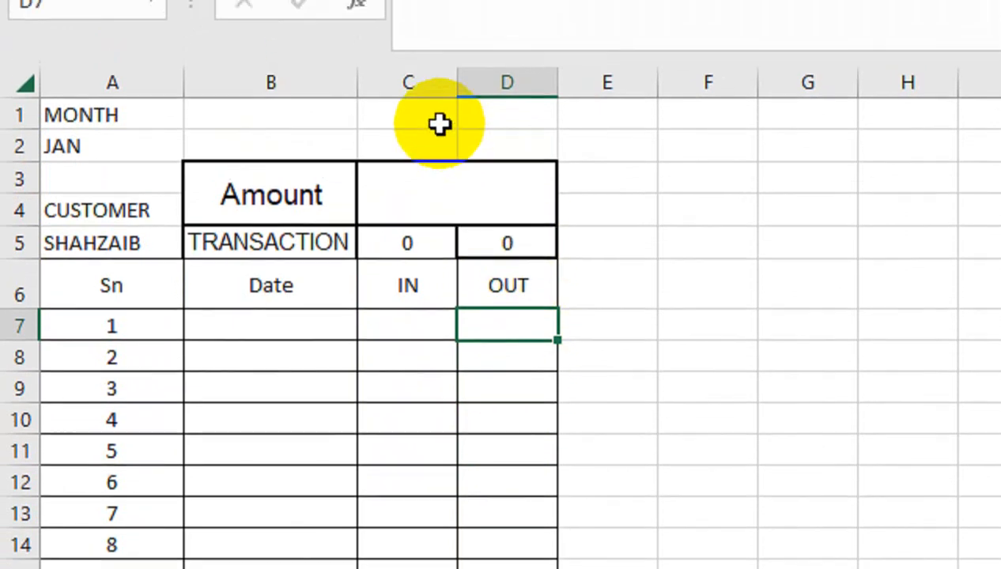
Insert a narrow column between Date and IN, with the label Detail in cell C5.
right_click(426, 22)
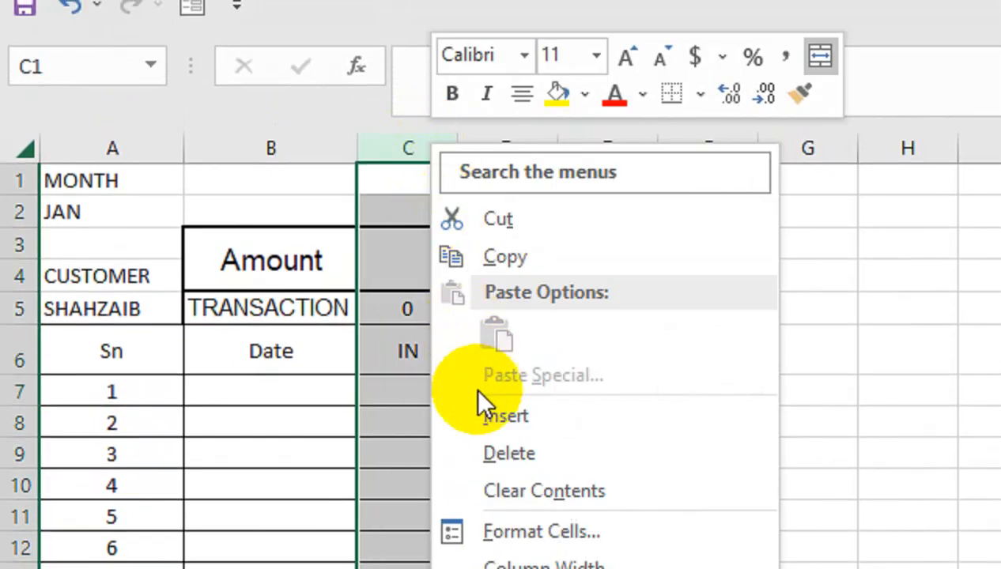
left_click(486, 413)
left_click(438, 322)
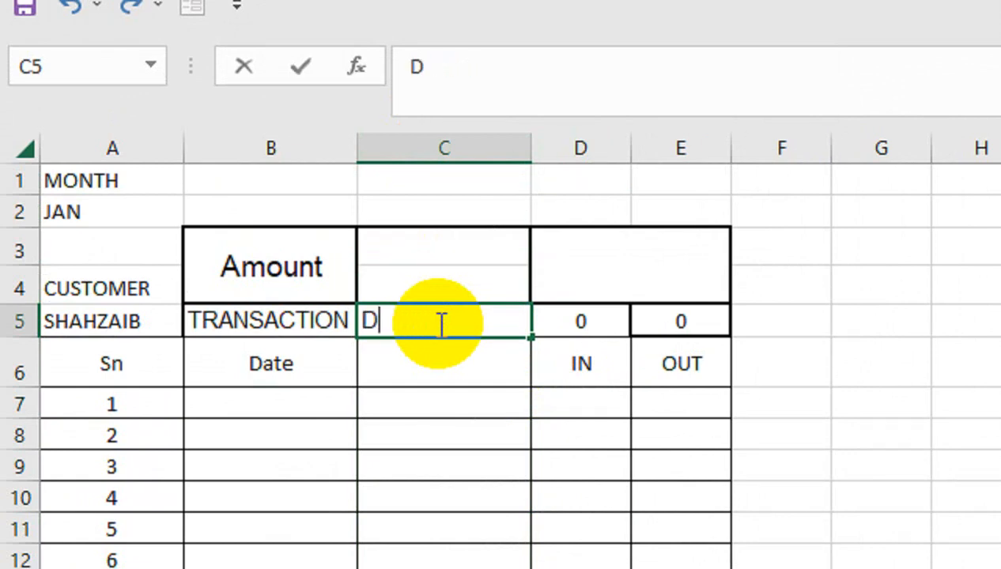
key("Return")
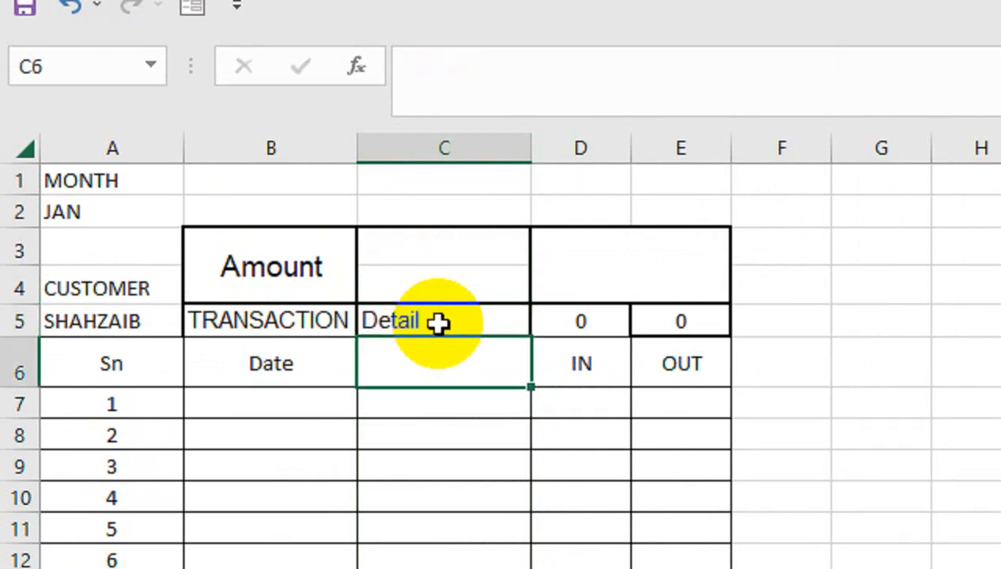
left_click_drag(529, 148, 461, 158)
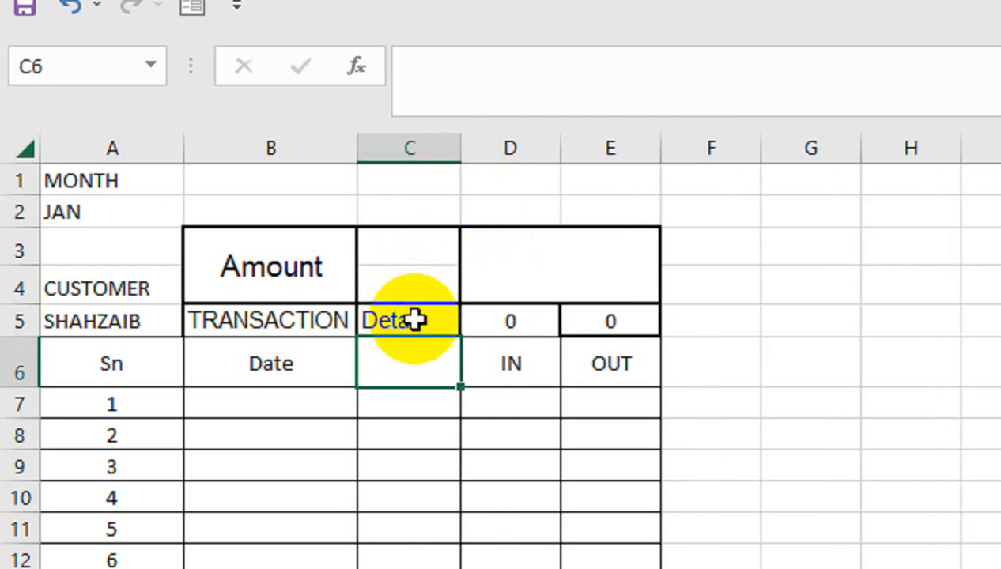
Change the label in C5 to uppercase DETAIL and widen column C.
left_click(414, 320)
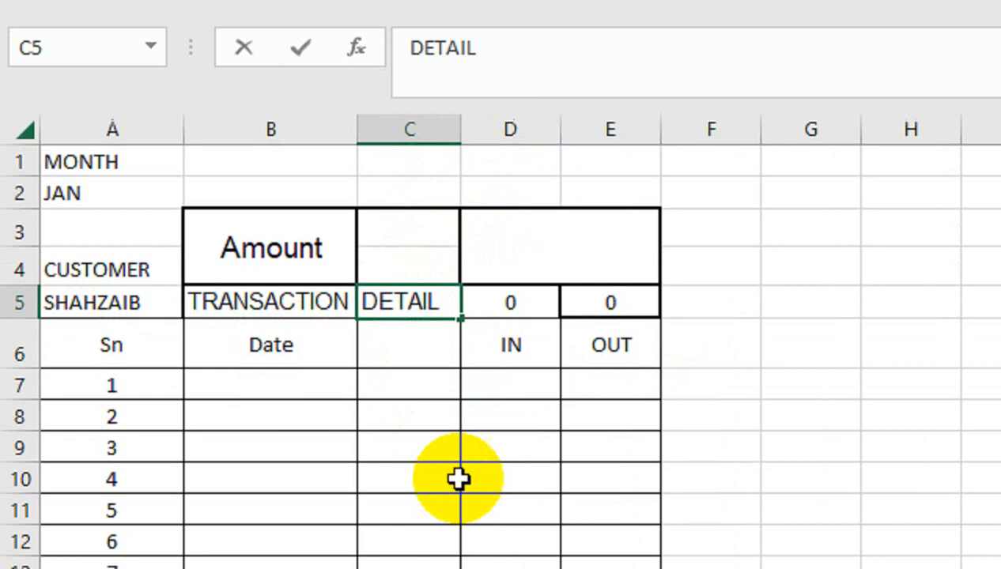
left_click(474, 498)
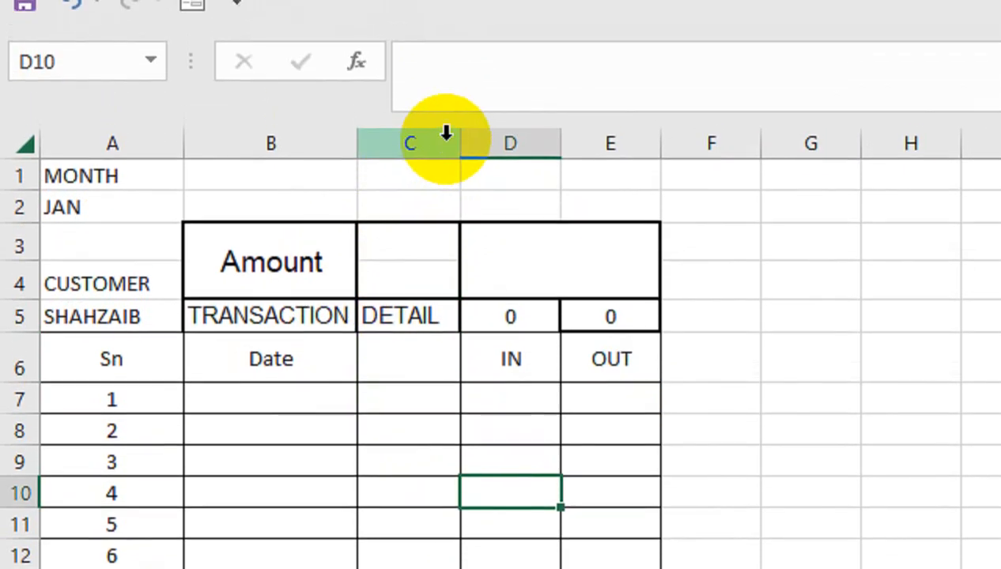
left_click_drag(459, 142, 504, 146)
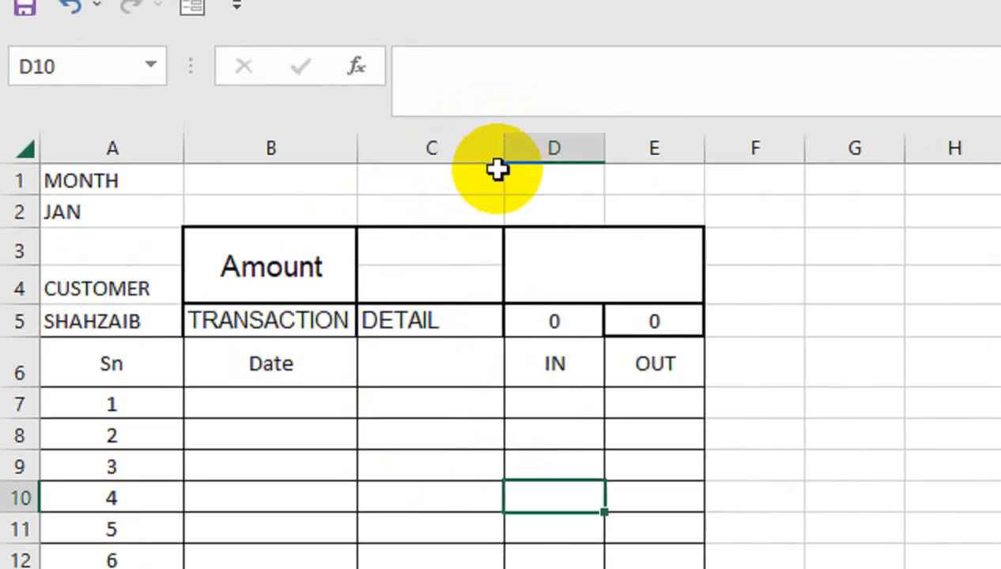
left_click(399, 250)
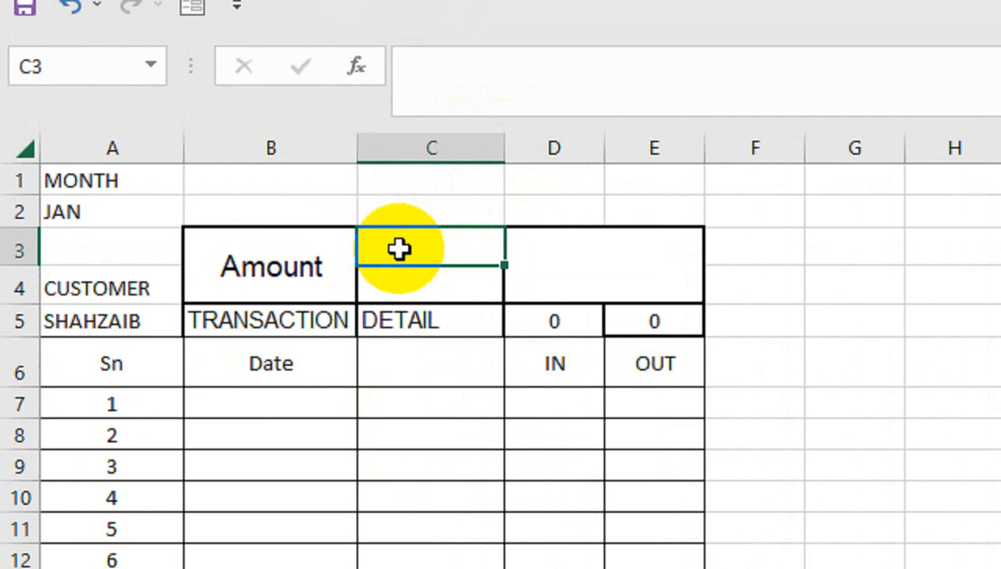
Format the header row A6:E6 as bold black 16-point text with a yellow fill.
left_click_drag(156, 382, 653, 360)
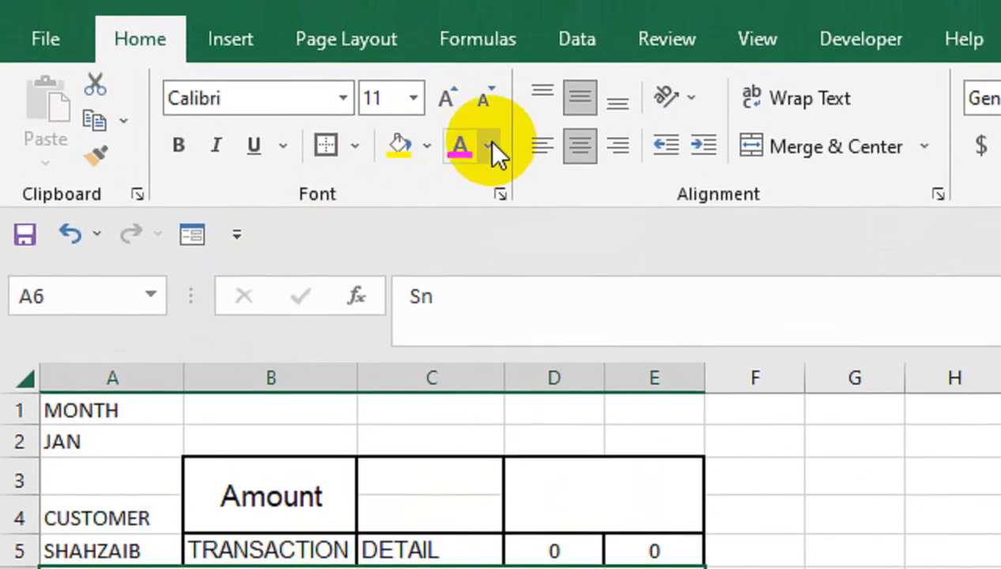
left_click(489, 150)
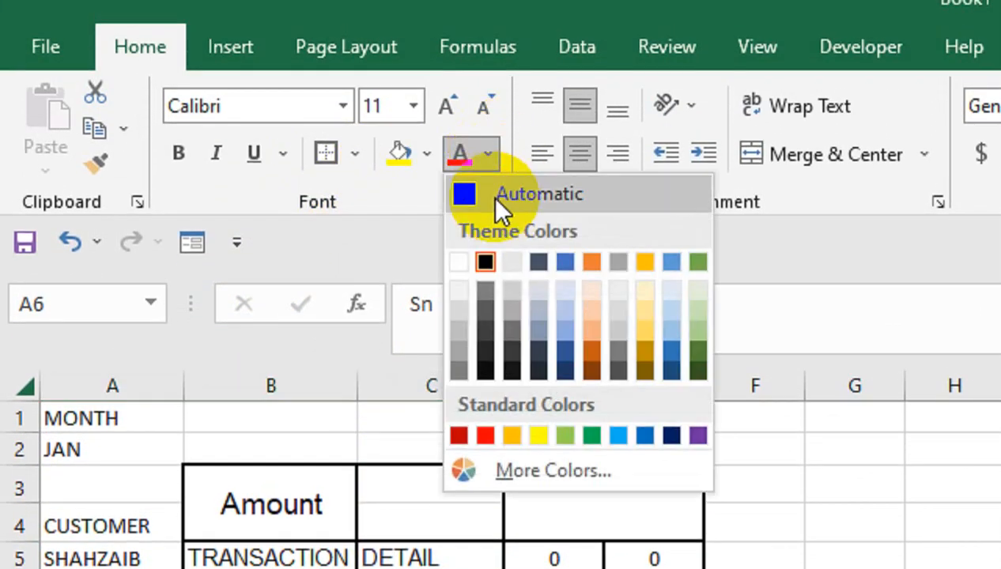
left_click(485, 262)
left_click(180, 153)
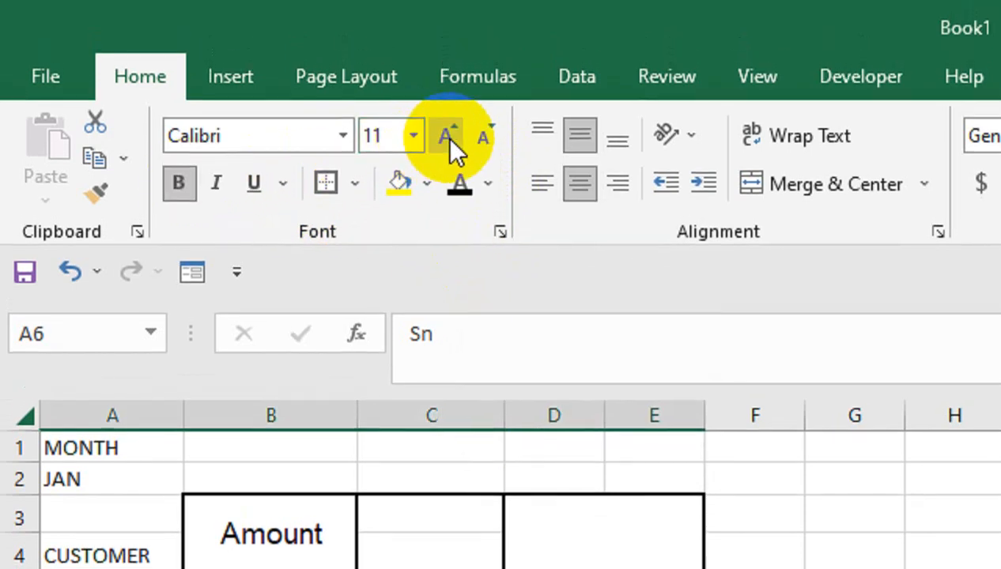
left_click(444, 136)
left_click(444, 136)
left_click(444, 136)
Move the DETAIL label from C5 into header cell C6 and fill that cell yellow.
left_click(416, 462)
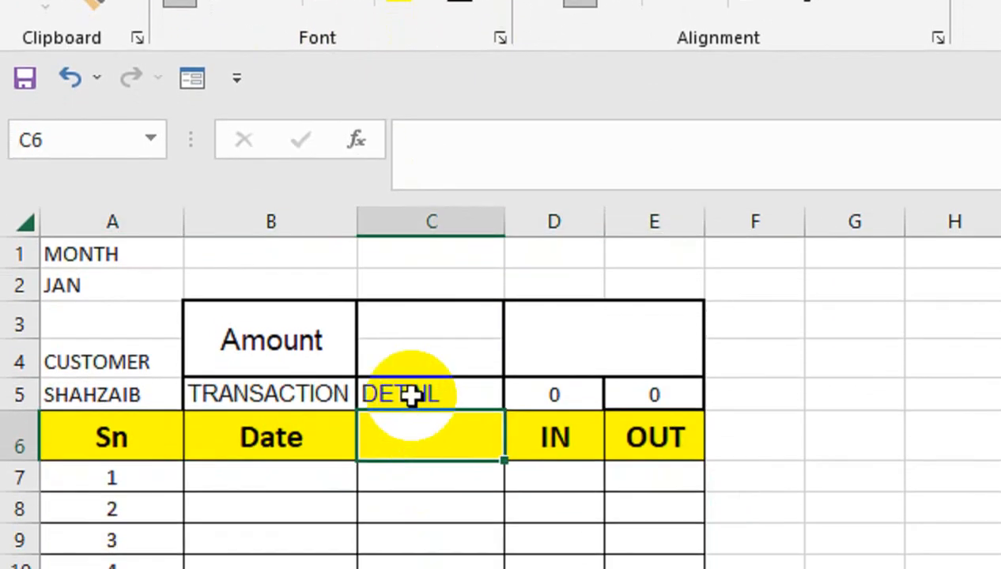
left_click(411, 395)
left_click_drag(415, 402, 444, 413)
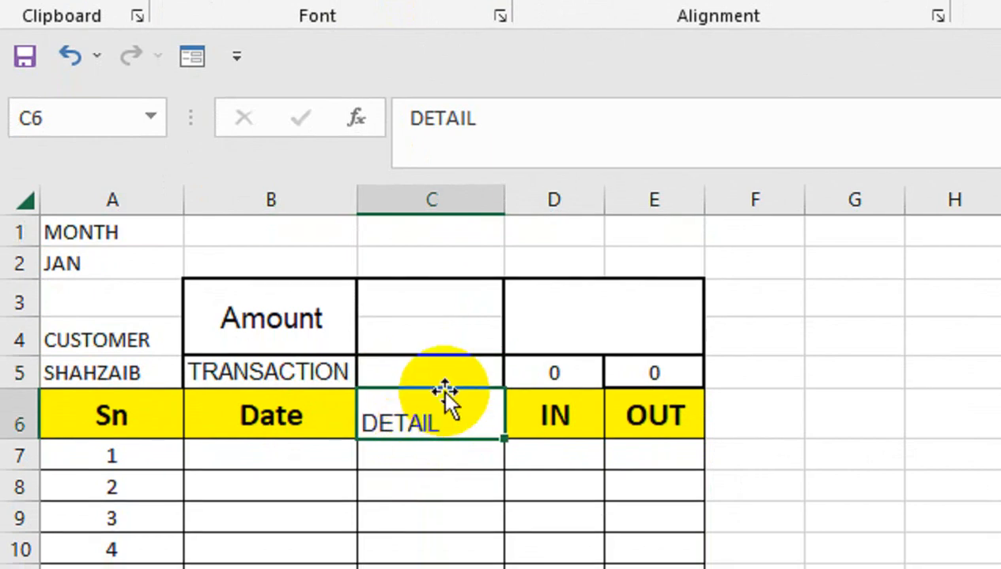
left_click(408, 140)
left_click(301, 411)
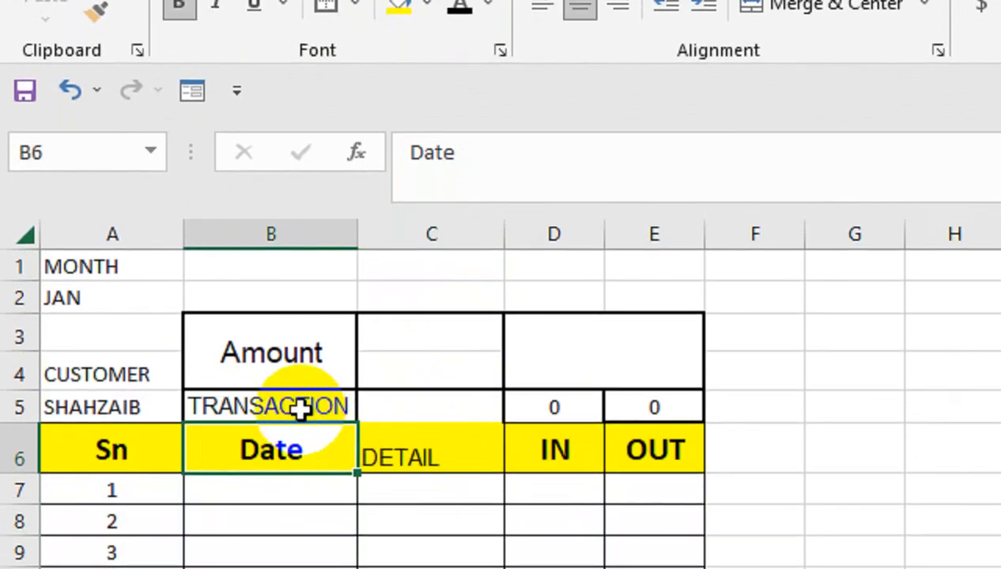
Merge and center TRANSACTION across B5:C5.
left_click_drag(300, 407, 397, 406)
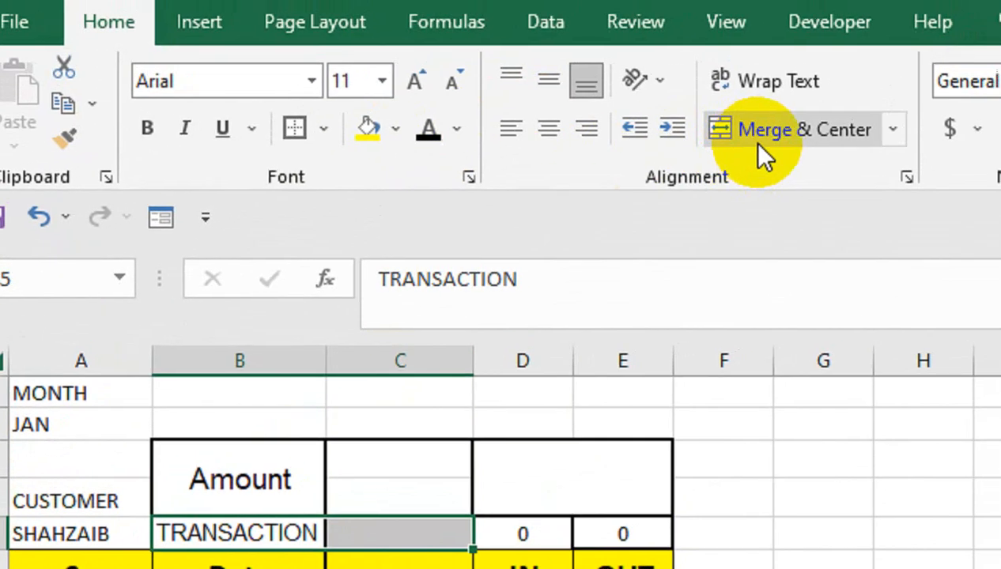
left_click(760, 146)
left_click_drag(312, 456, 332, 464)
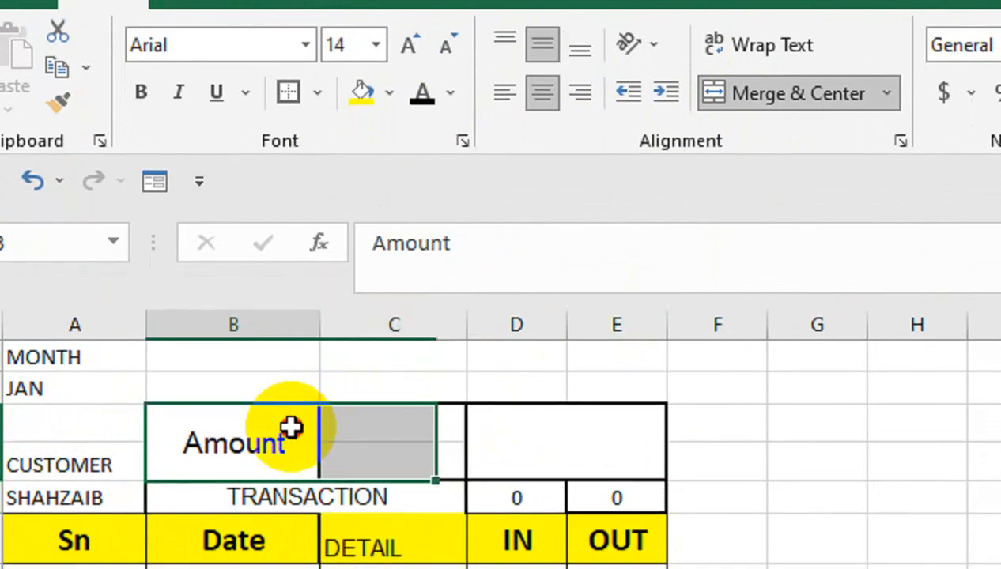
Enter TOTAL AMOUNT in C3, then merge and center it over C3:C4 with wrapped text.
left_click(340, 423)
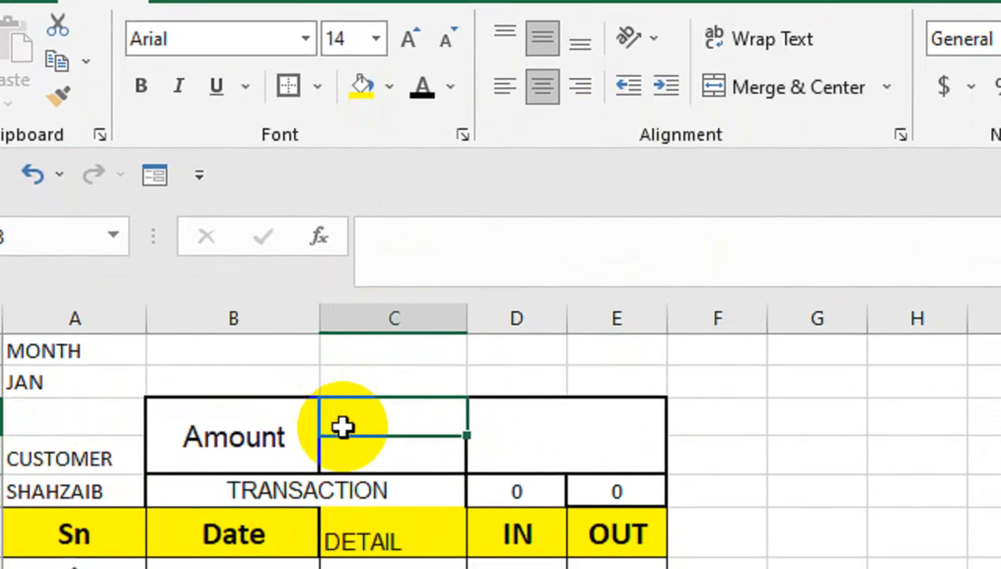
type("TO")
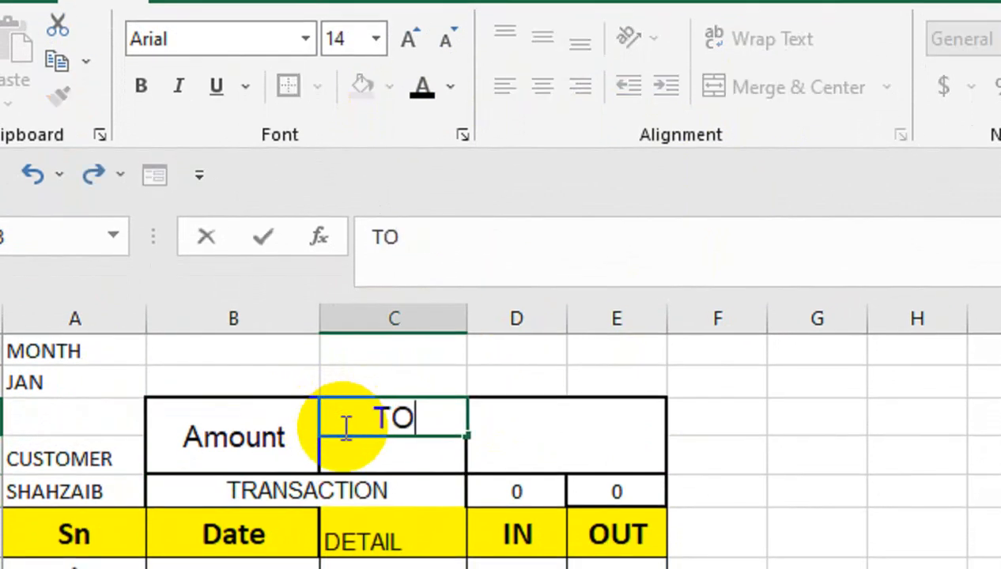
type("TAL AM")
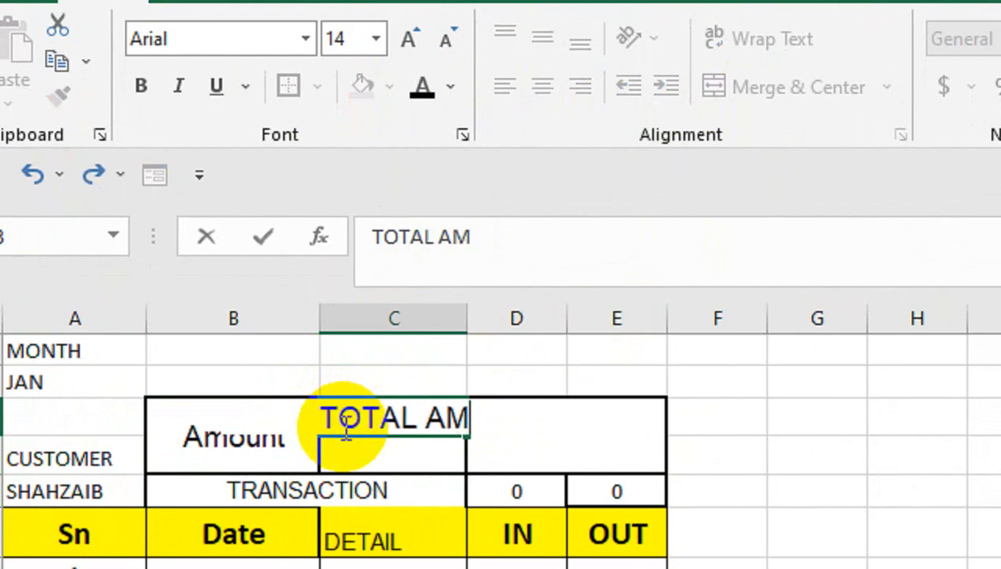
type("OUNT")
key("ctrl+Return")
left_click_drag(340, 427, 344, 454)
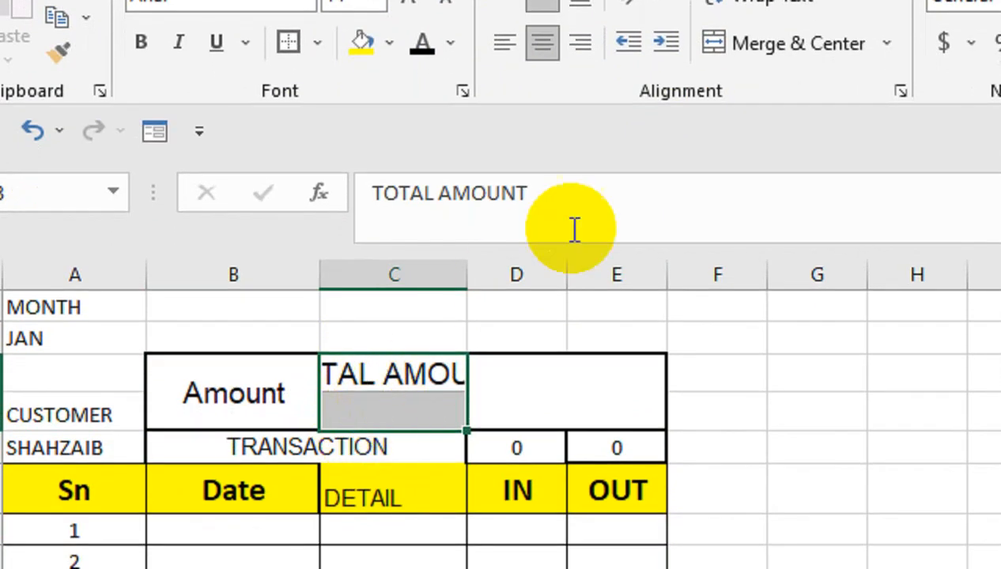
left_click(791, 40)
left_click(770, 79)
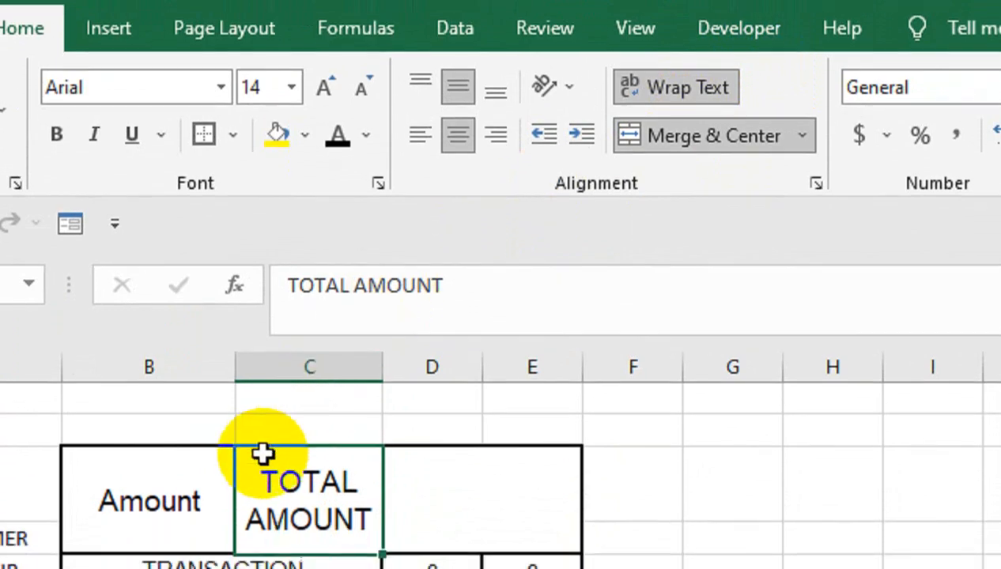
Clear both the contents and formatting of the merged Amount cell at B3:B4.
key("Left")
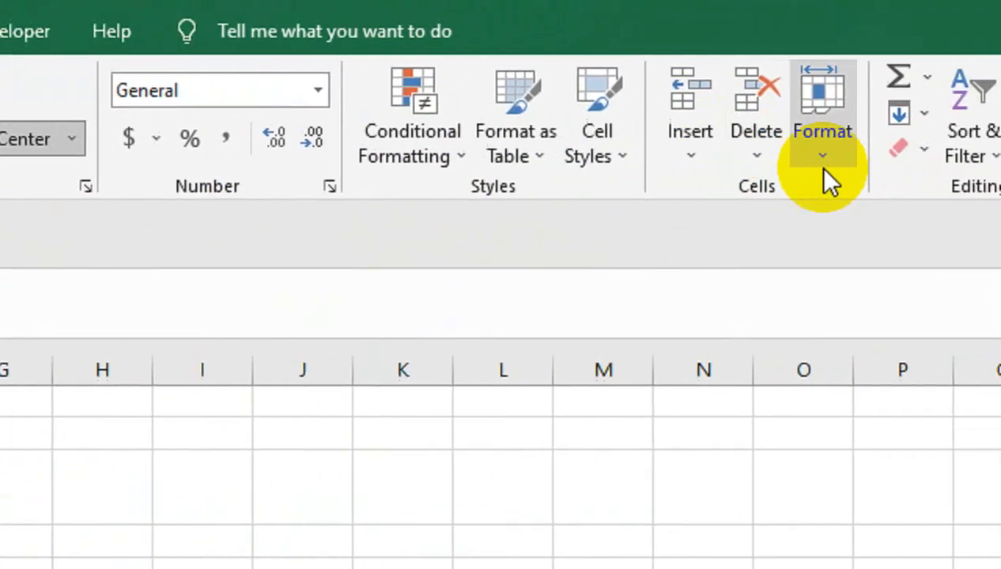
left_click(901, 154)
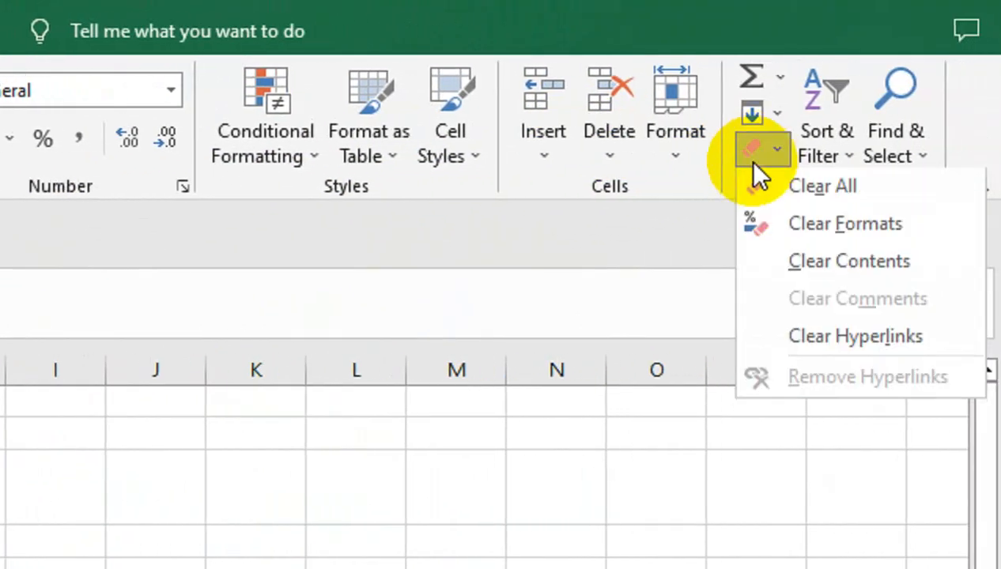
left_click(968, 189)
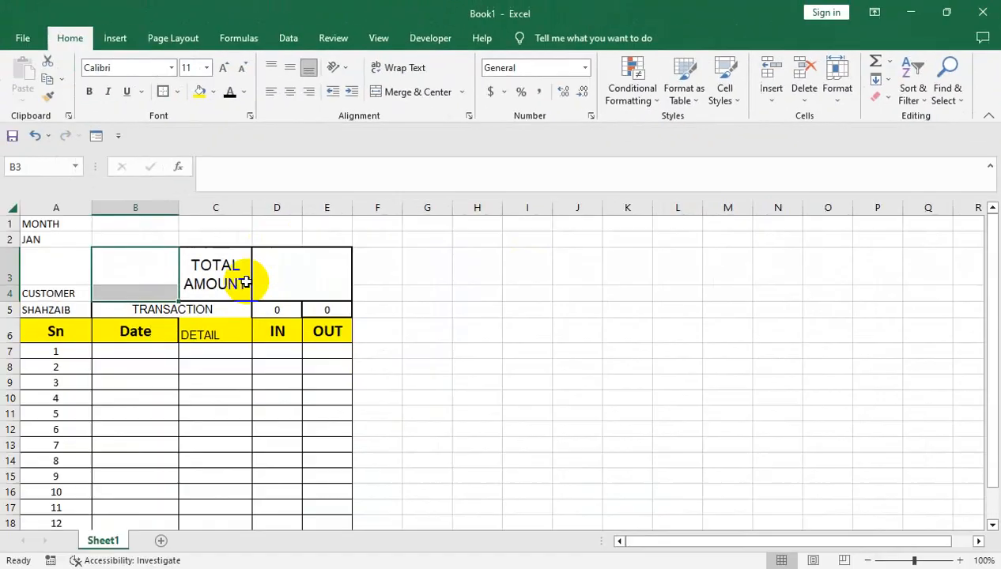
left_click(246, 282)
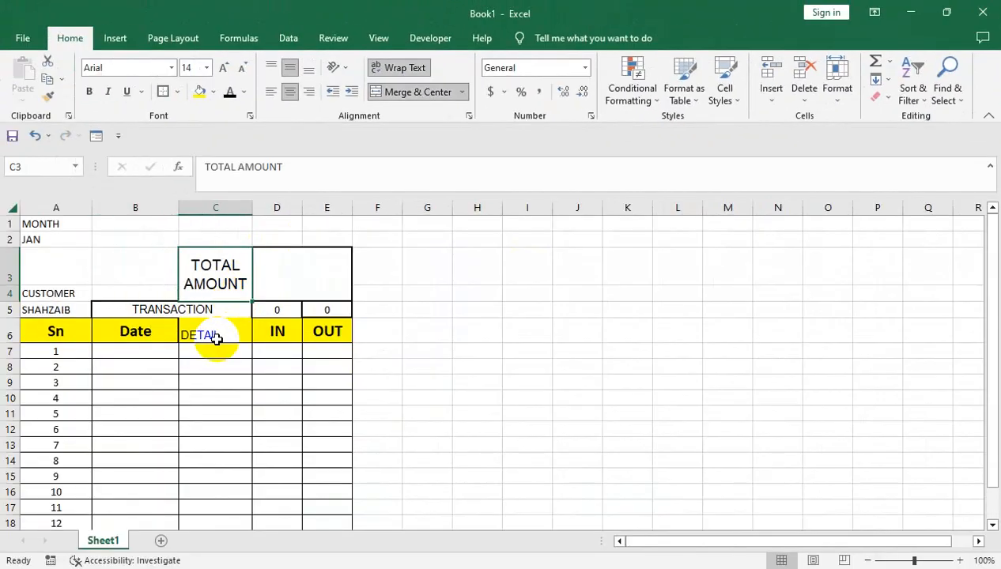
Apply all borders to the DETAIL header cell and the rest of the header row A6:E6.
left_click(211, 359)
left_click(219, 334)
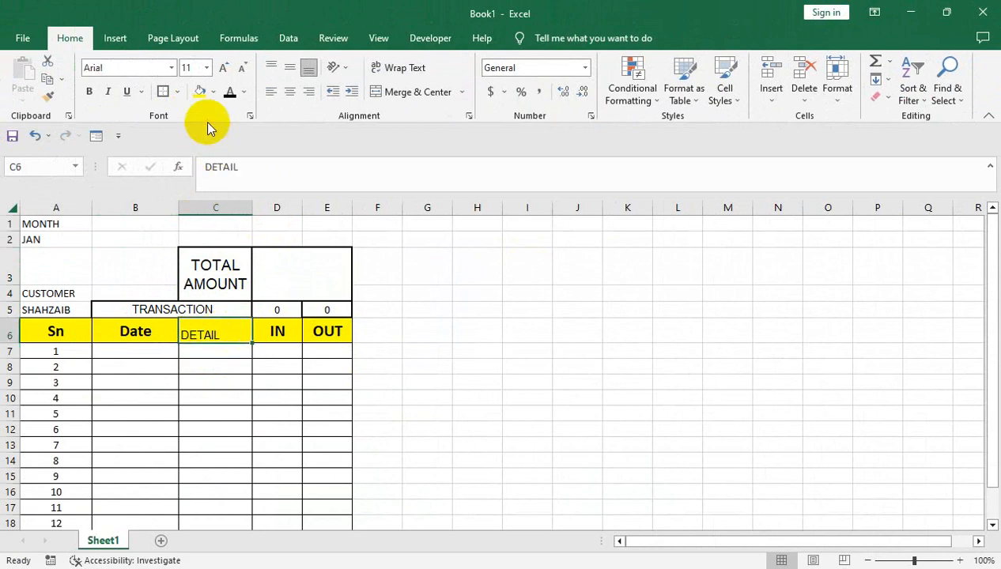
left_click(179, 93)
left_click(190, 226)
left_click_drag(305, 337, 94, 340)
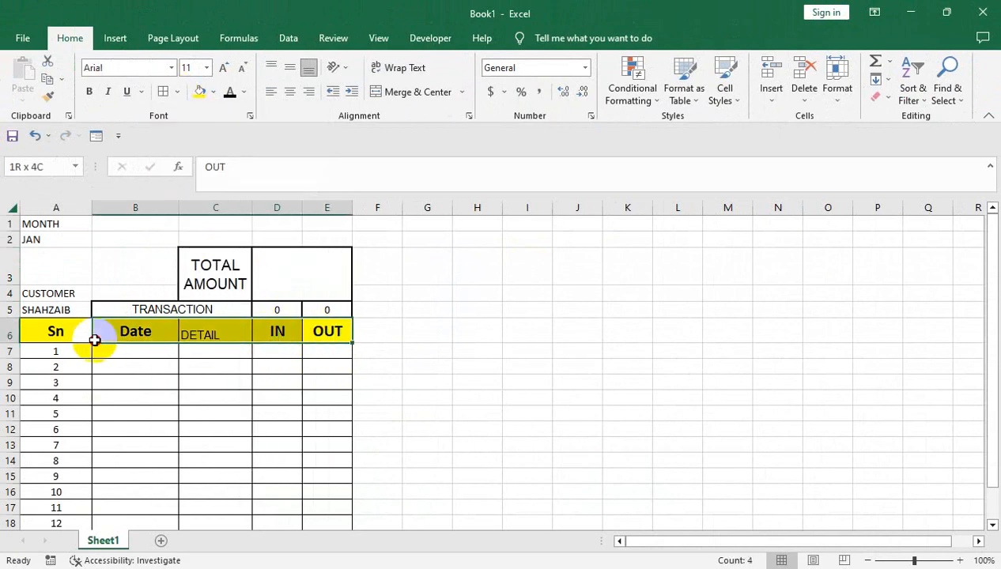
left_click(163, 91)
left_click(225, 352)
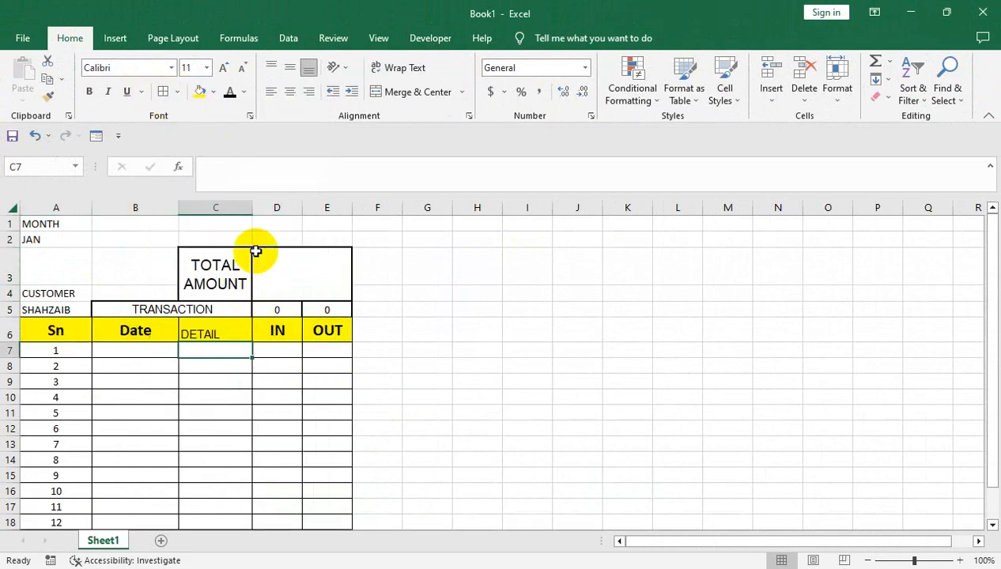
Copy the formatting of the Date header onto the DETAIL header in C6.
left_click(167, 328)
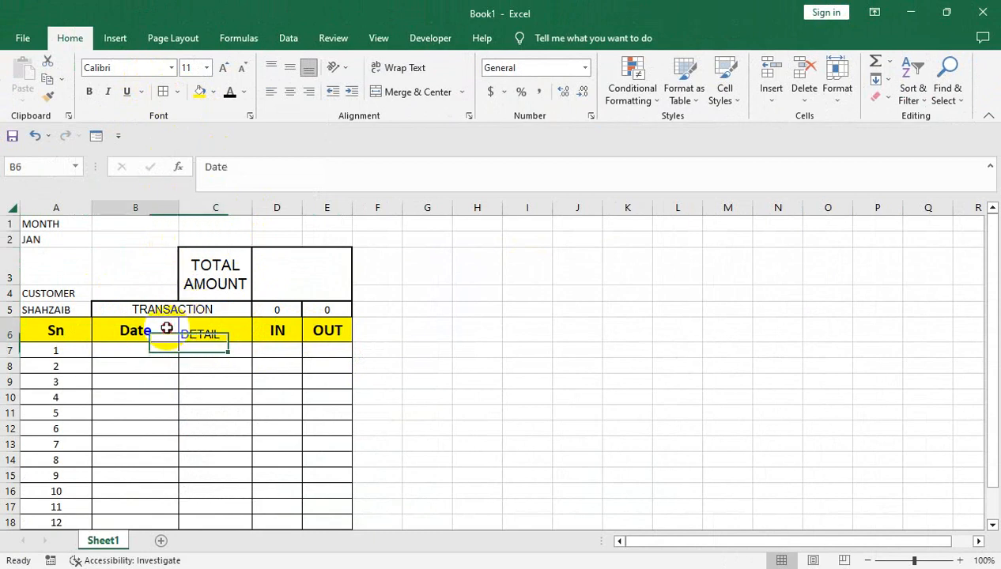
left_click(49, 98)
left_click(215, 332)
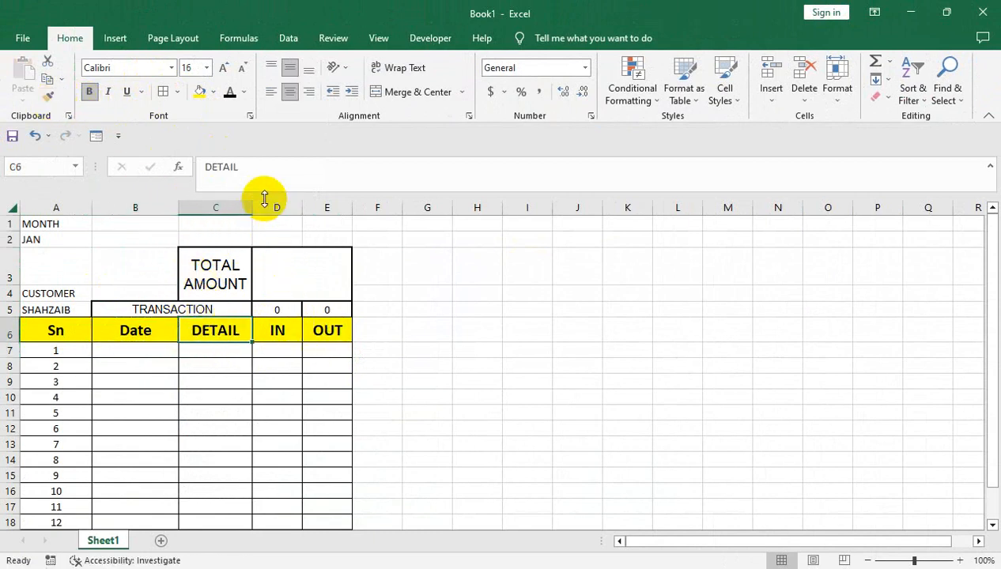
Make TOTAL AMOUNT bold at font size 11 and slightly narrow column A.
left_click(216, 273)
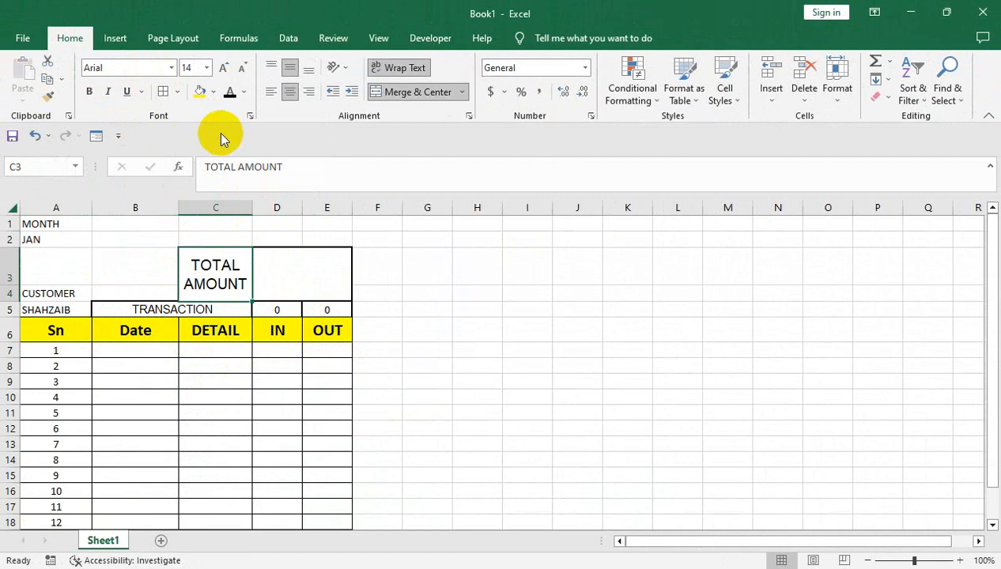
left_click(91, 90)
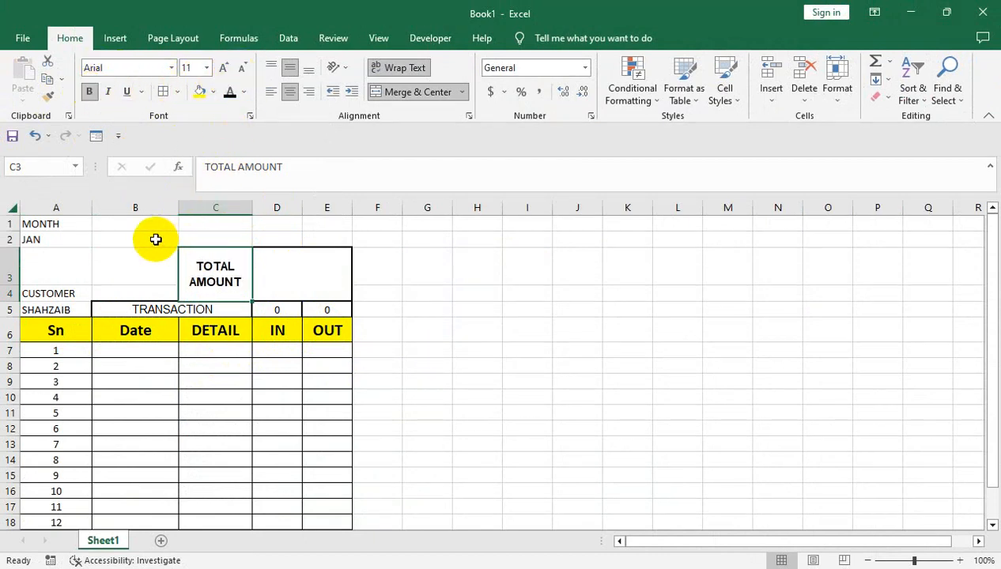
left_click_drag(96, 214, 83, 214)
left_click(258, 298)
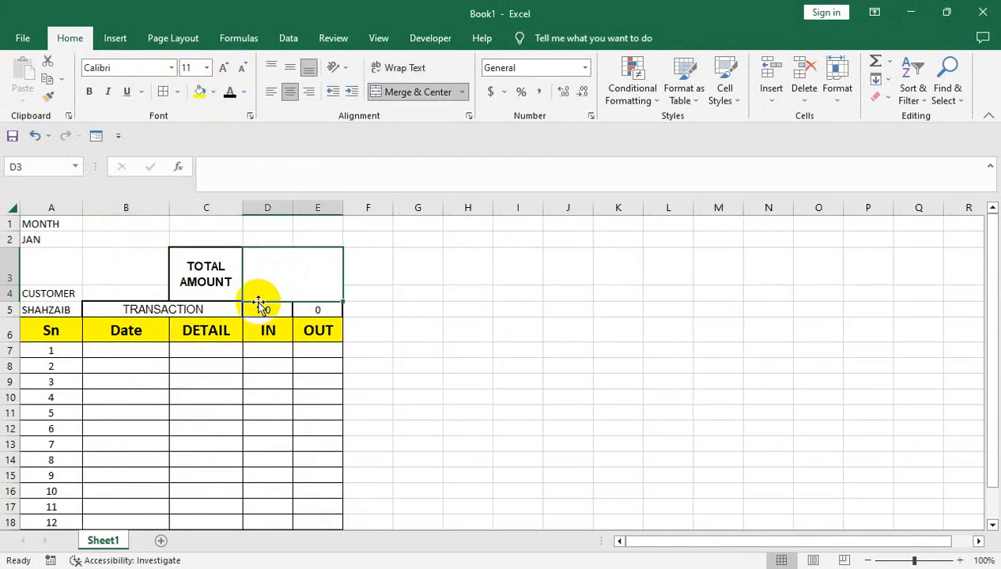
Move the CUSTOMER label and the customer's name from A4:A5 to B3:B4, beside TOTAL AMOUNT.
left_click_drag(137, 259, 302, 503)
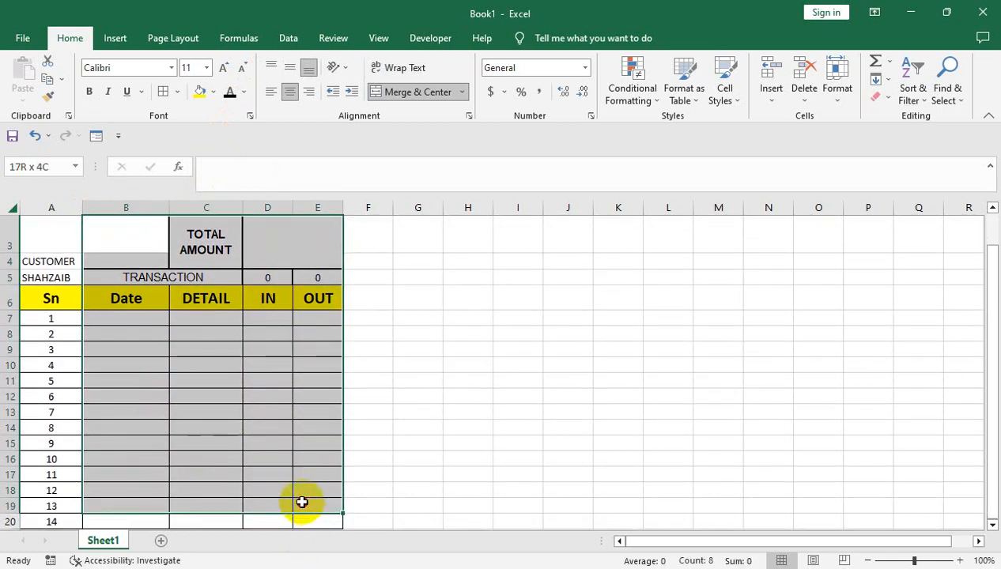
left_click(125, 237)
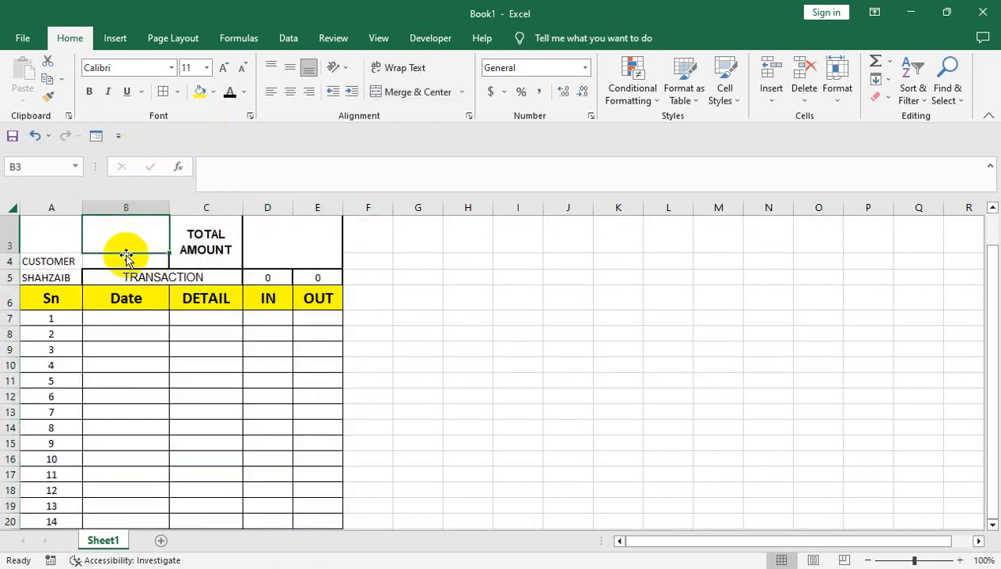
scroll(141, 319, "up", 1)
scroll(140, 320, "up", 1)
left_click(51, 298)
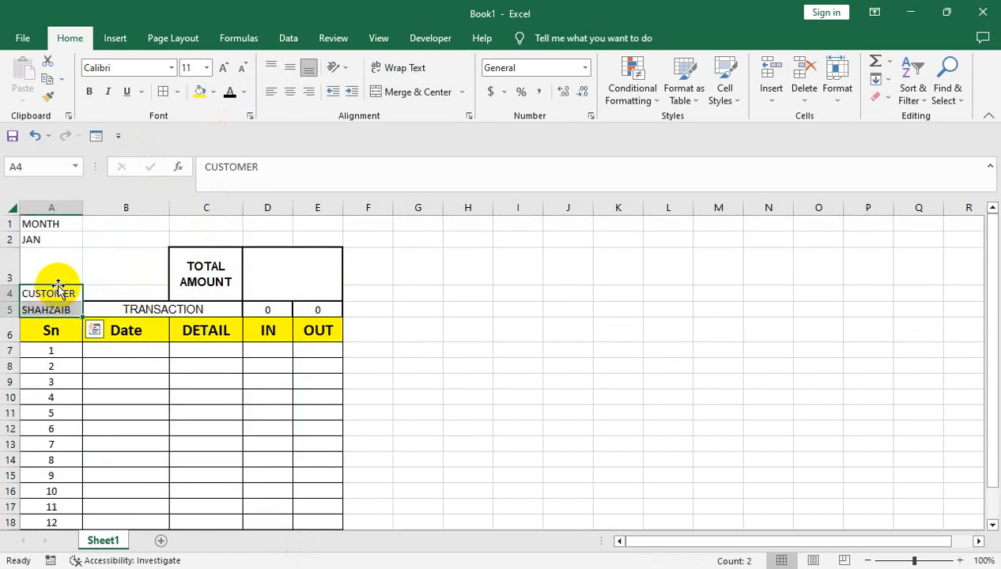
left_click_drag(58, 289, 152, 293)
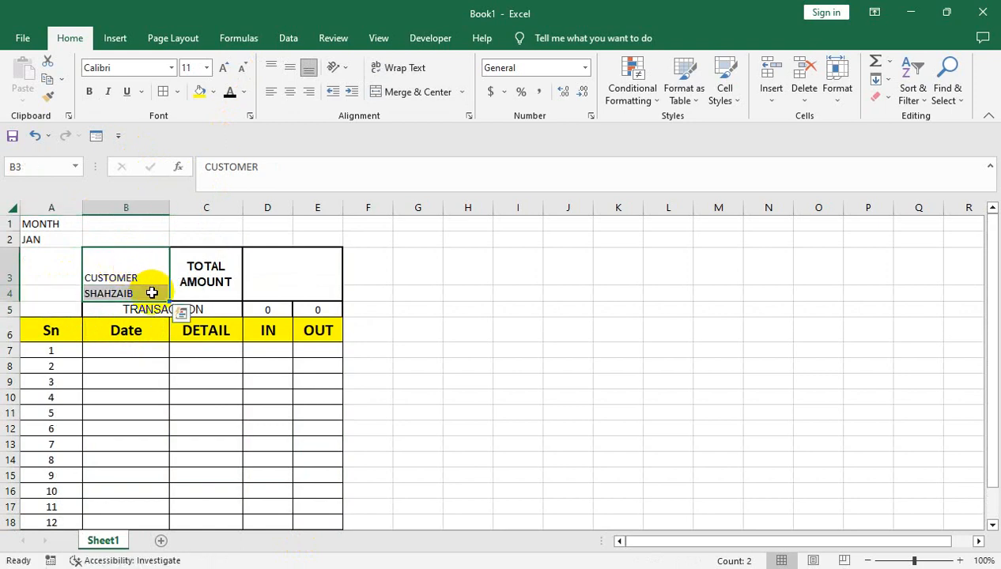
Narrow column A further and make the customer cells B3:B4 bold and vertically centered.
left_click_drag(78, 205, 70, 207)
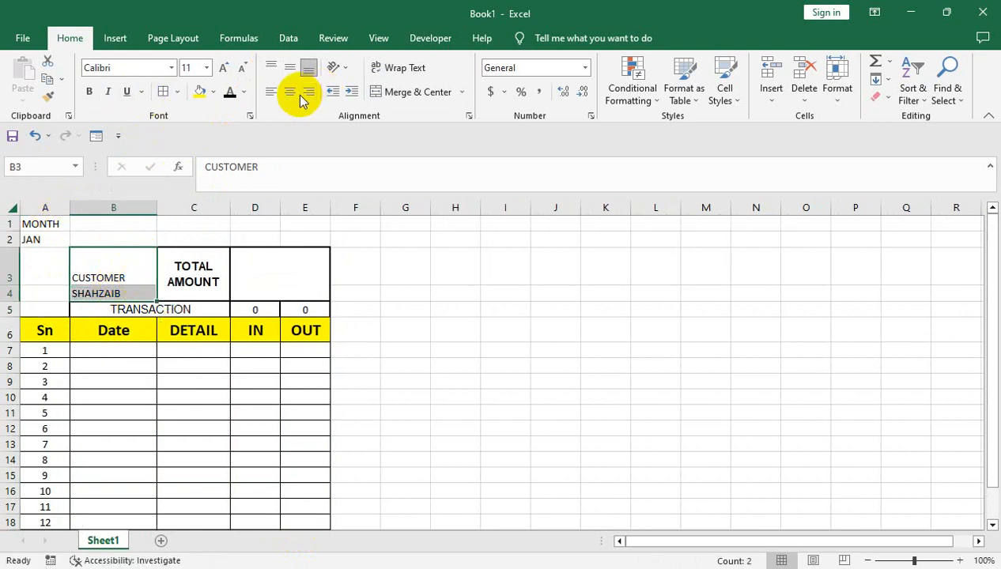
left_click(289, 68)
left_click(89, 91)
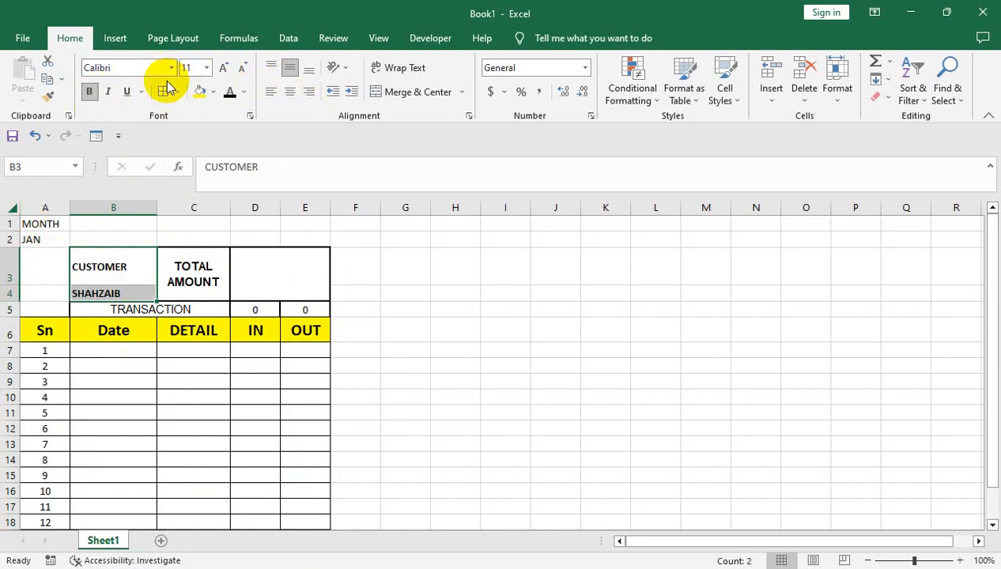
Set the customer cells B3:B4 to font size 14 and clear the customer's name from B4.
left_click(224, 70)
left_click(224, 70)
left_click(206, 267)
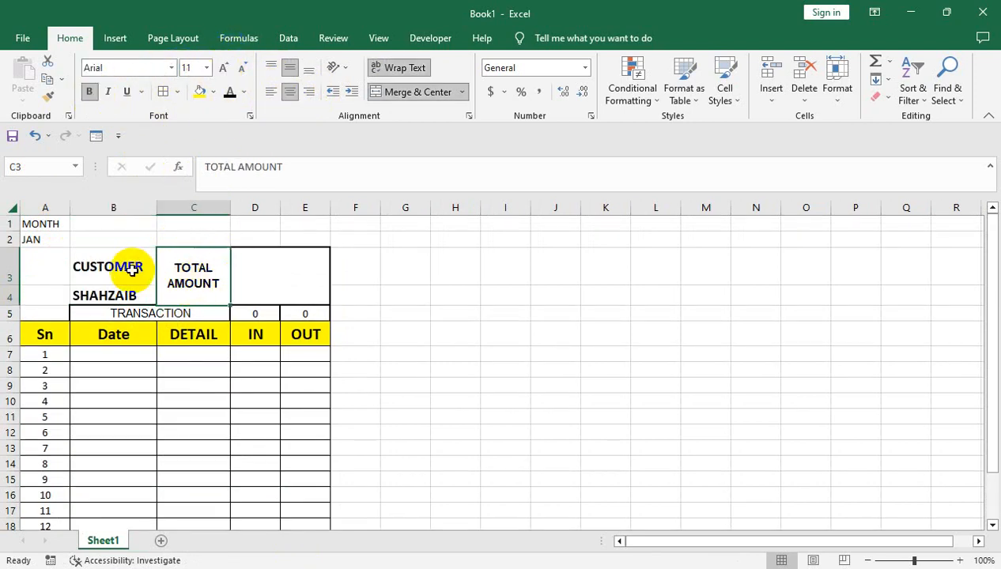
left_click(119, 293)
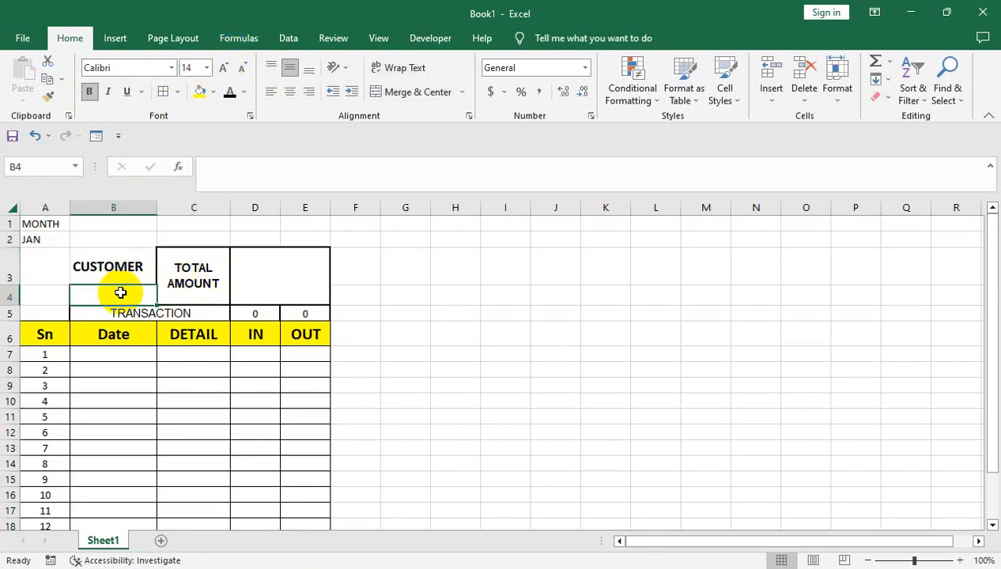
left_click(161, 308)
left_click(176, 267)
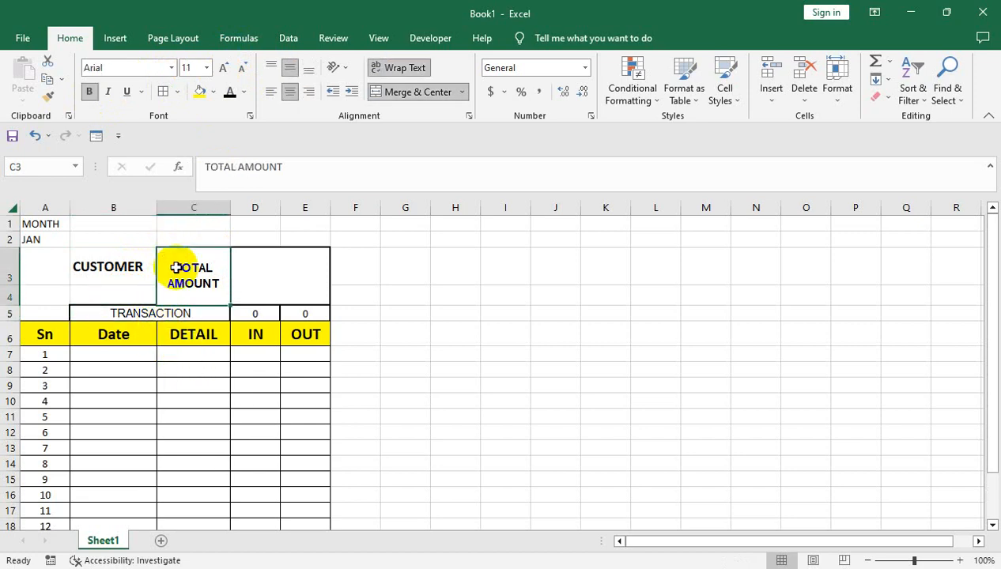
Make the TRANSACTION label in row 5 bold at font size 14.
left_click(144, 333)
left_click(140, 312)
left_click(89, 91)
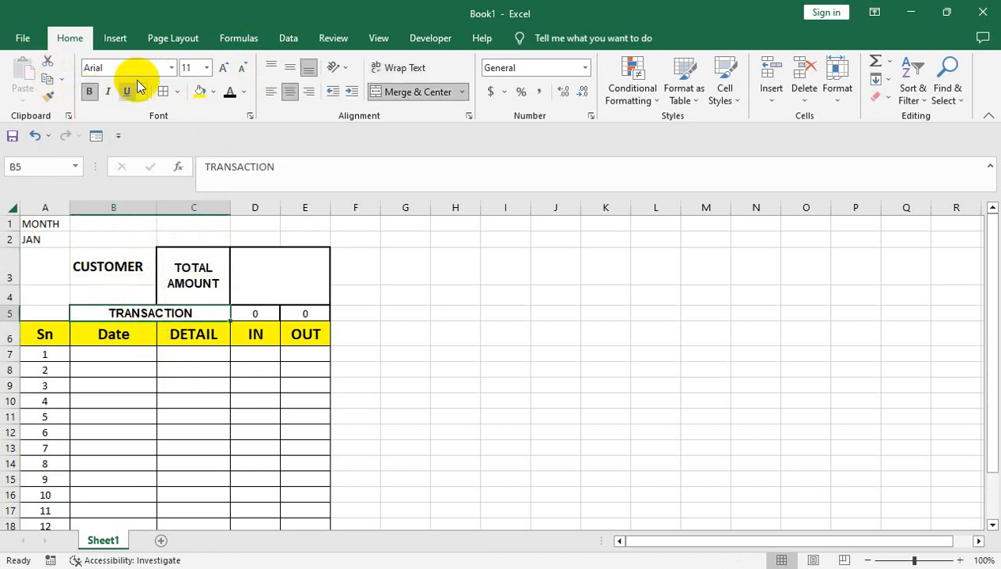
left_click(226, 69)
left_click(225, 68)
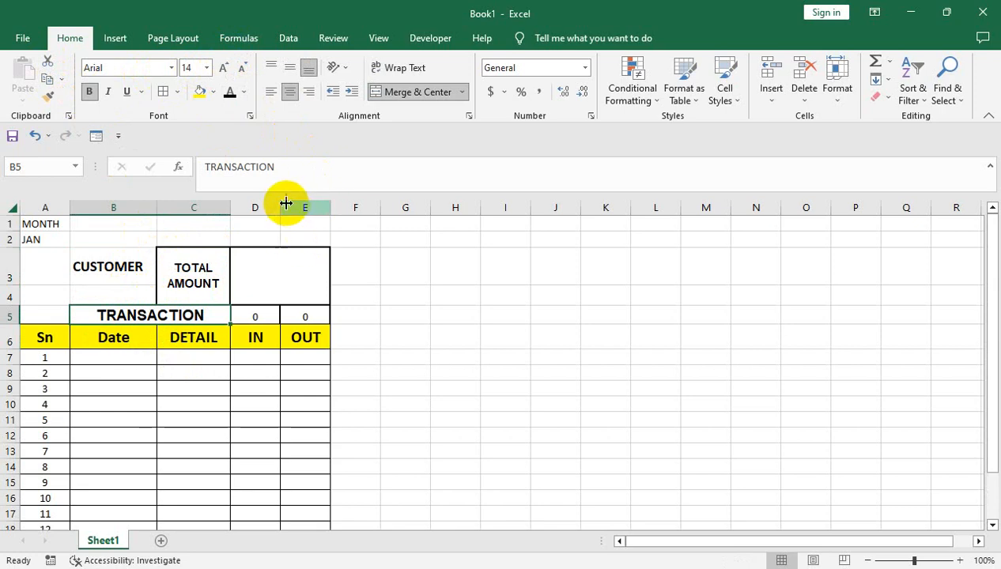
Add outside borders around the customer cells B3:B4.
left_click(104, 293)
left_click(109, 284)
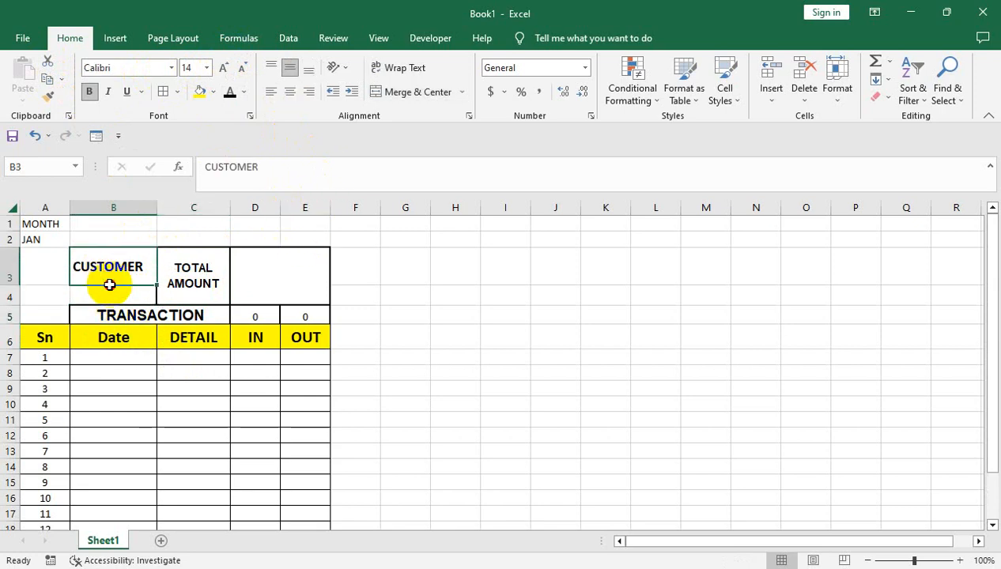
left_click(177, 91)
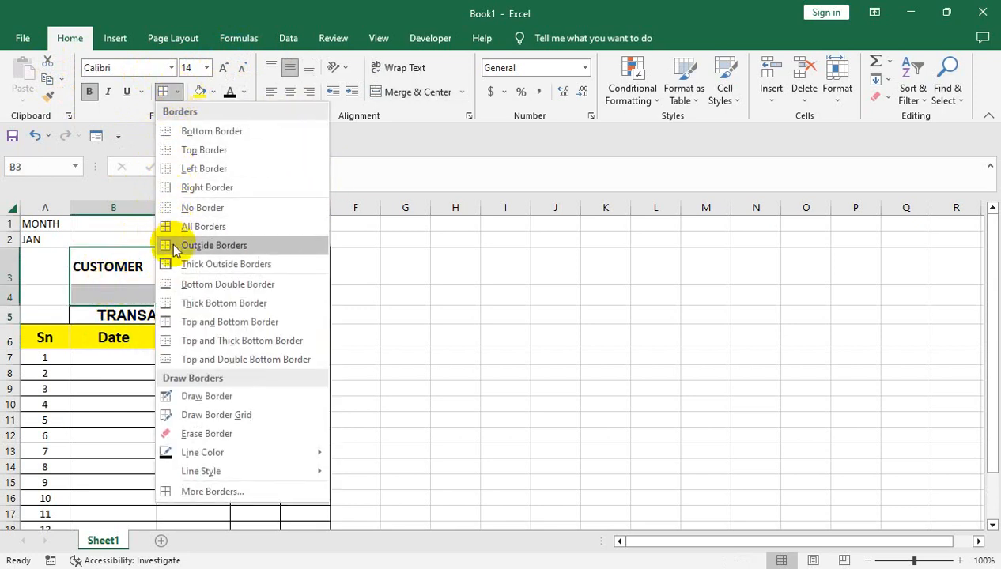
left_click(166, 246)
left_click(159, 283)
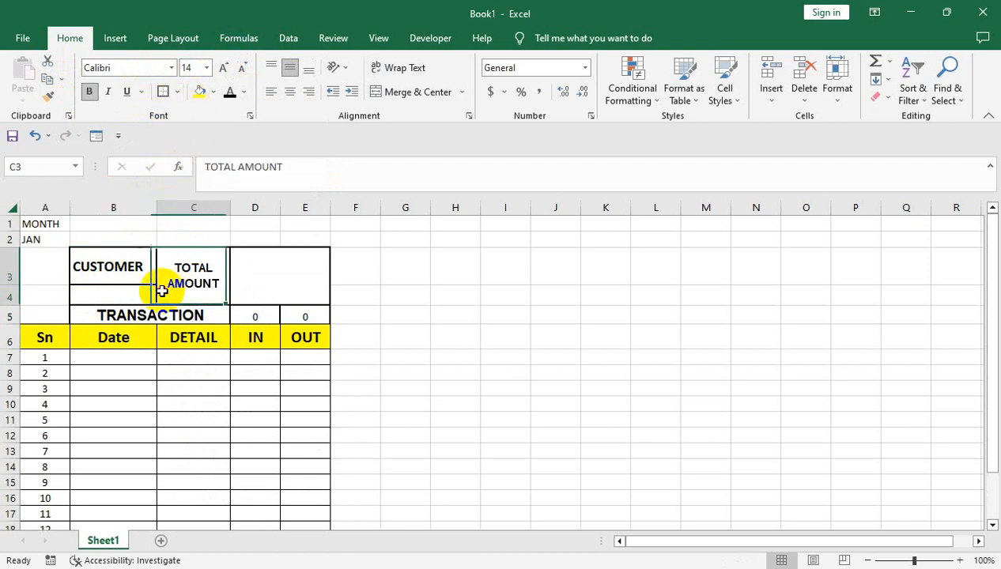
left_click_drag(121, 264, 308, 491)
scroll(269, 468, "up", 2)
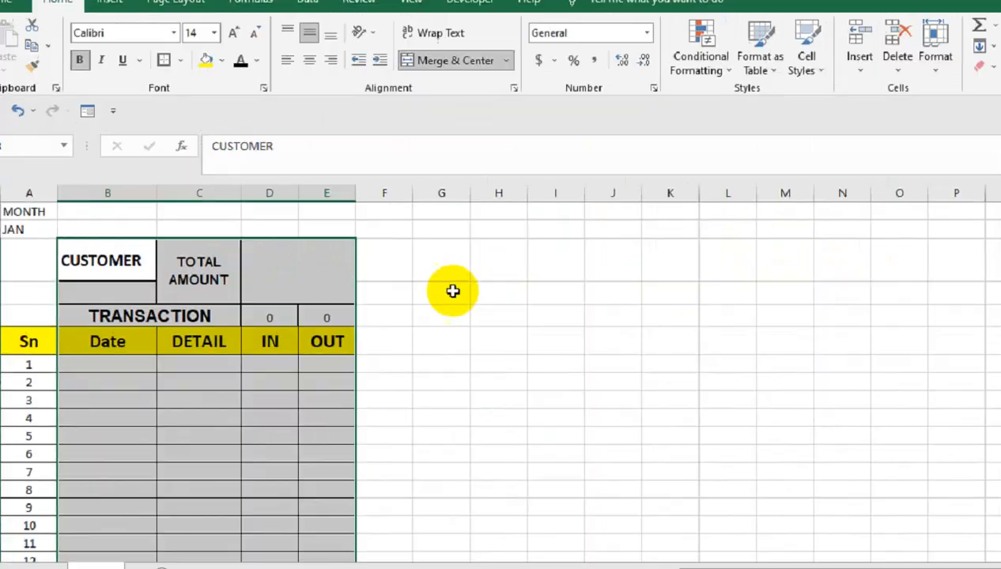
scroll(775, 405, "down", 2)
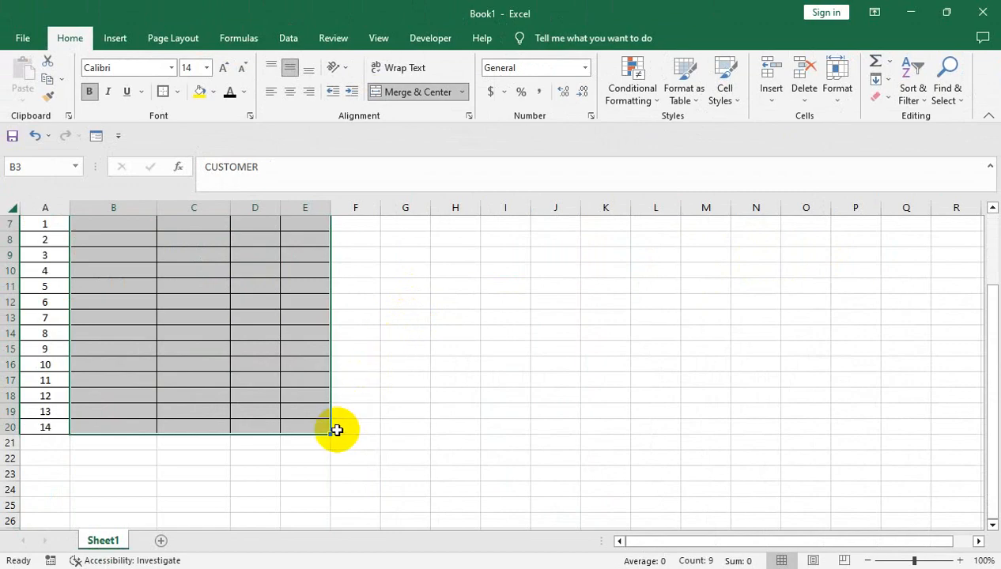
left_click_drag(913, 561, 906, 559)
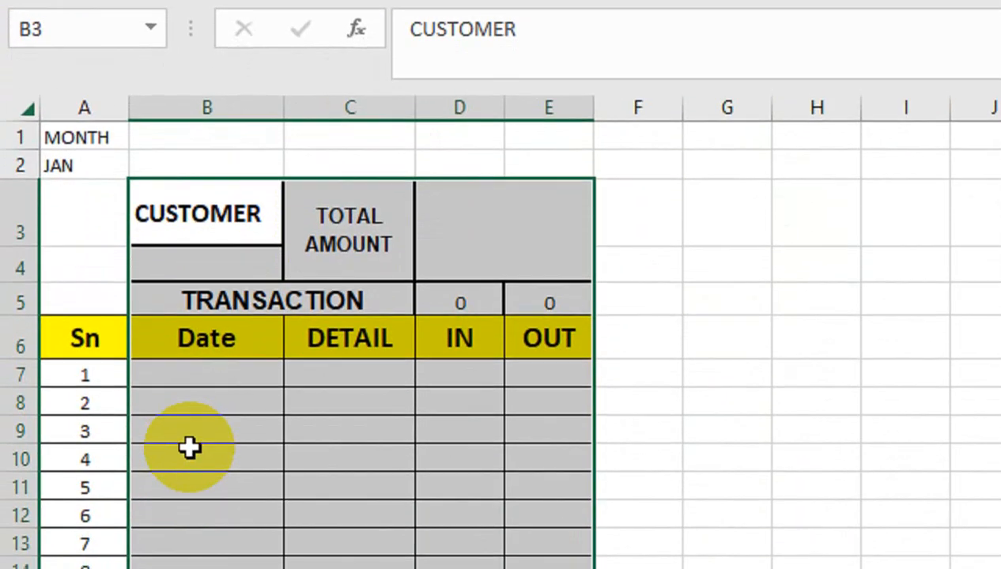
scroll(391, 387, "down", 1)
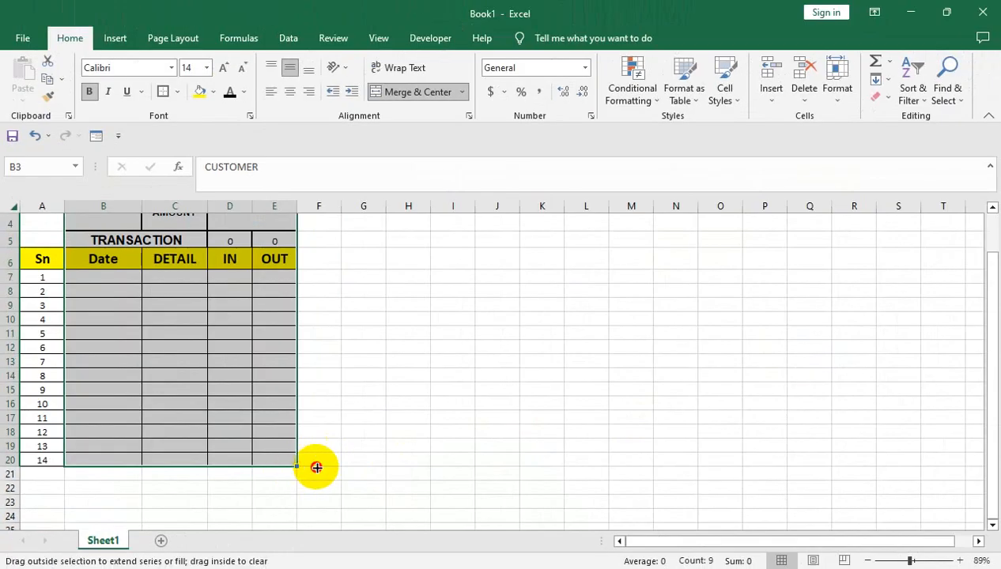
left_click_drag(317, 467, 387, 457)
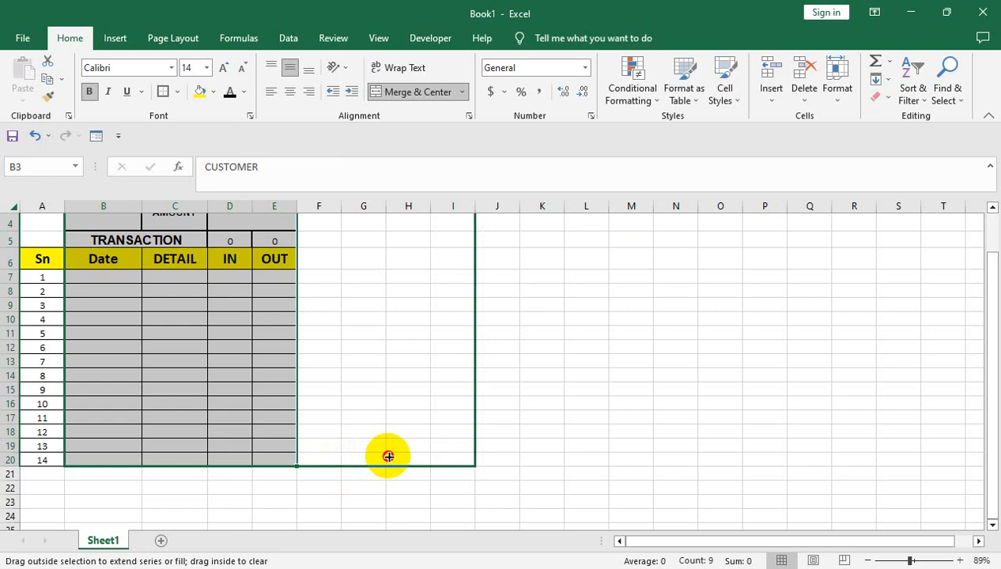
left_click_drag(388, 456, 301, 456)
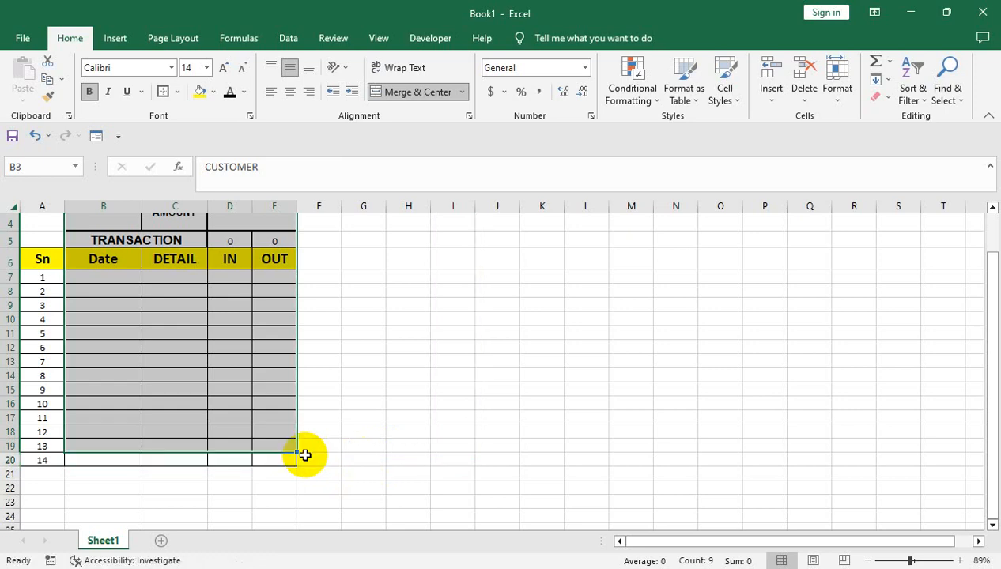
scroll(327, 448, "up", 1)
left_click(279, 251)
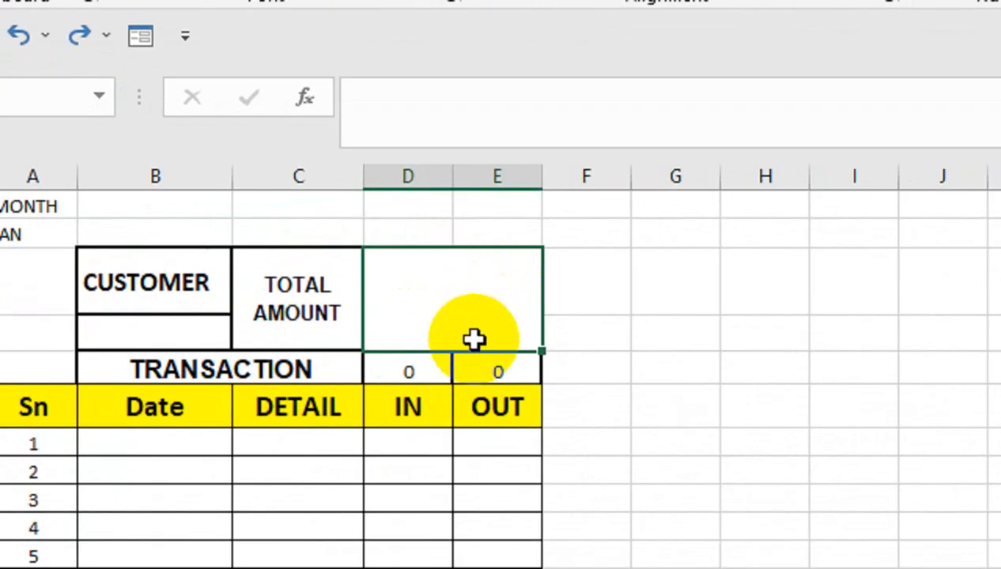
type("=")
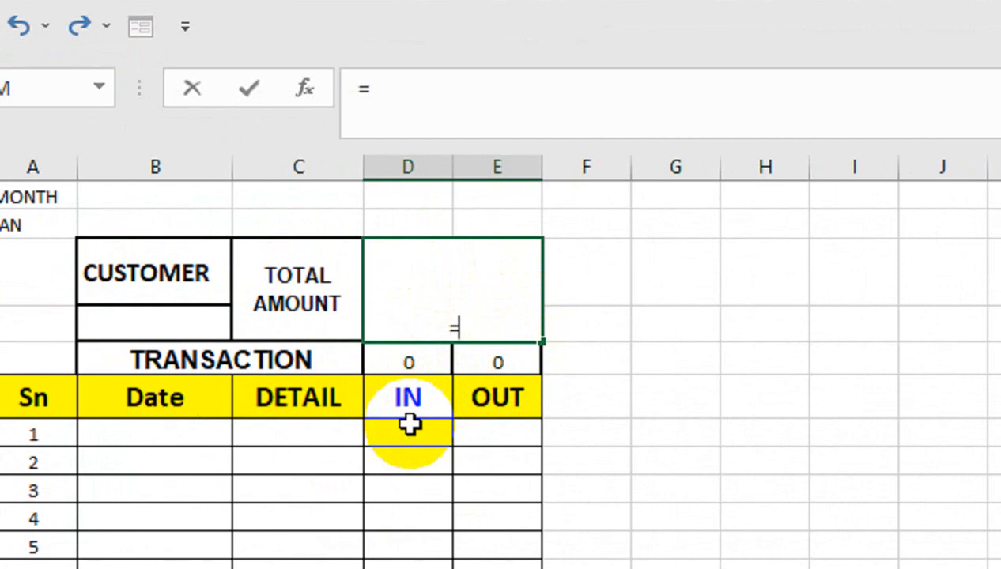
left_click(417, 431)
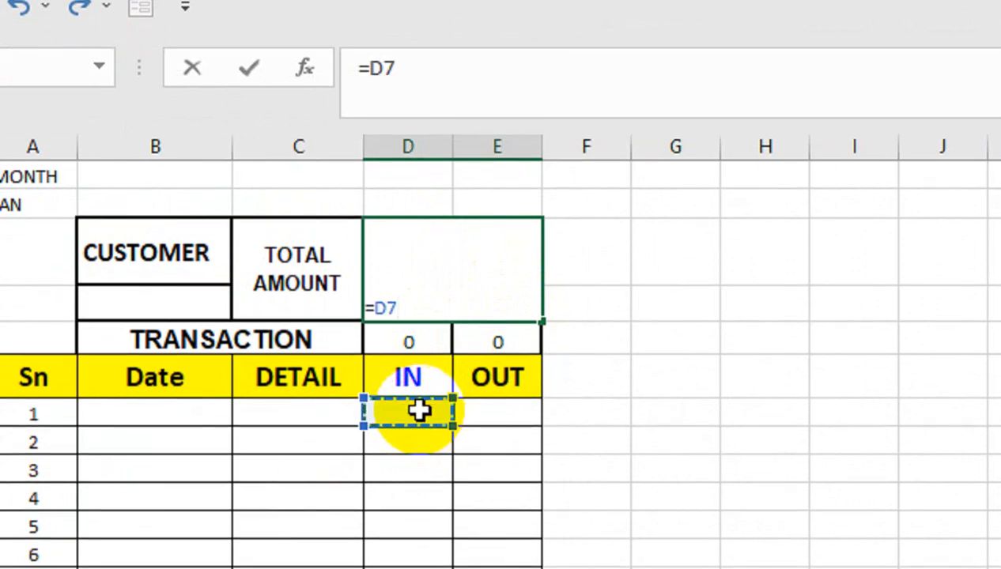
type("-")
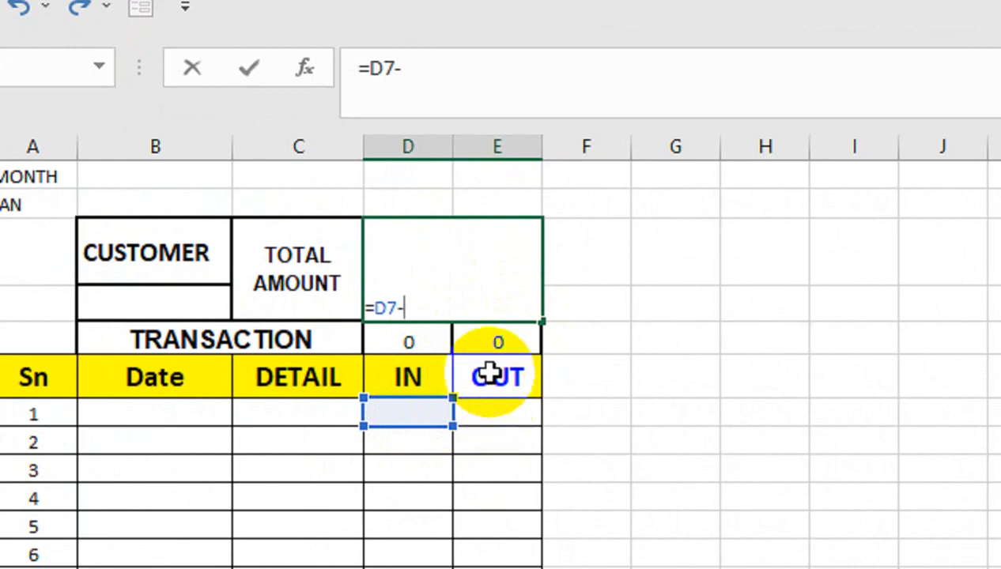
key("BackSpace")
key("BackSpace")
key("BackSpace")
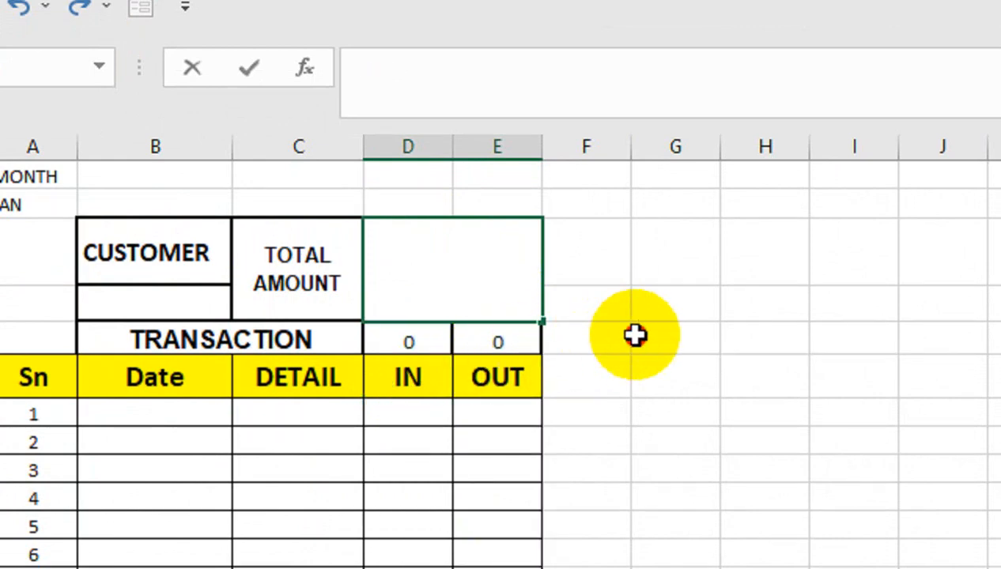
key("Escape")
Enter the formula =D5-E5 in the merged cell D3 beside TOTAL AMOUNT.
left_click(634, 335)
left_click(431, 342)
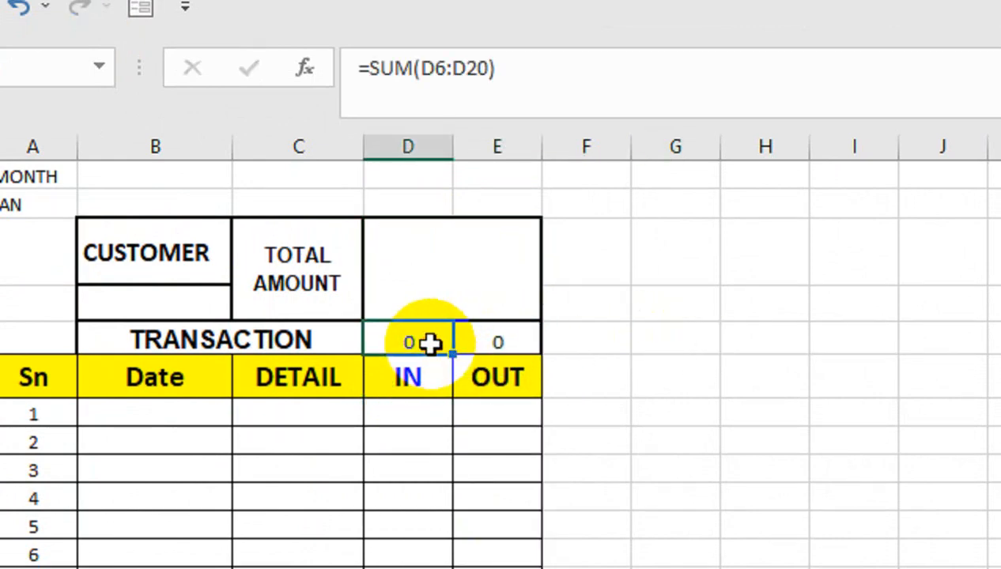
left_click(449, 285)
type("=")
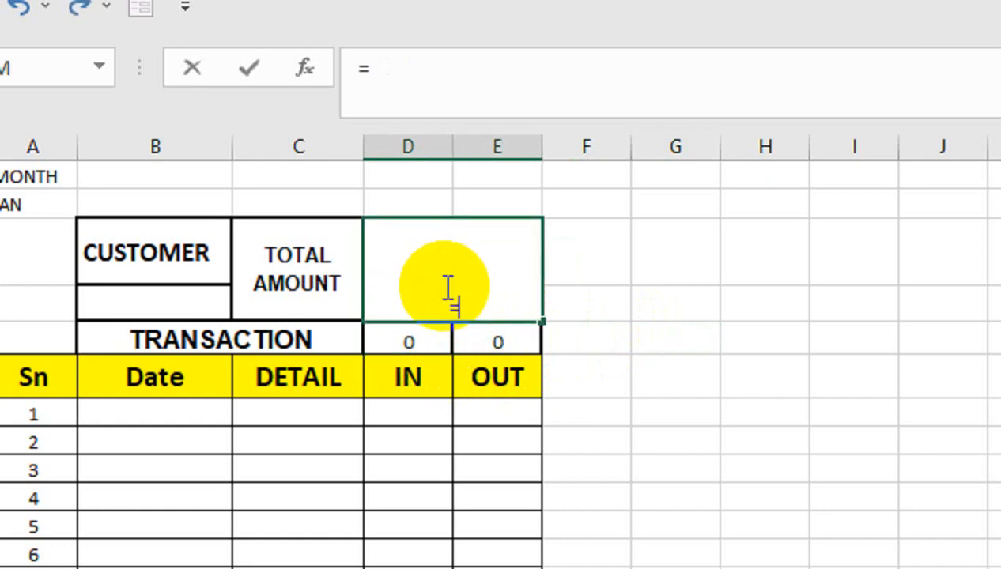
left_click(409, 336)
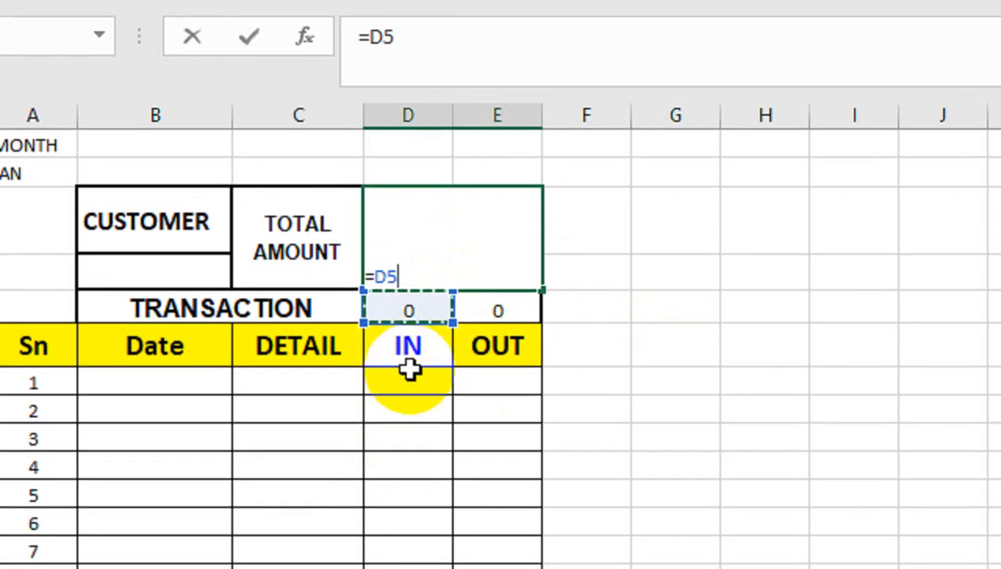
type("-")
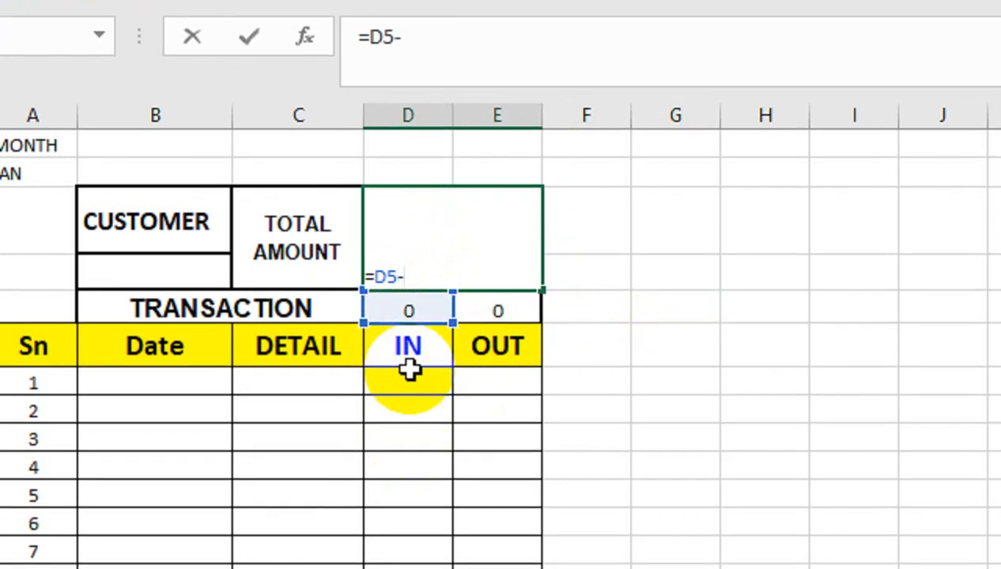
left_click(528, 310)
key("Return")
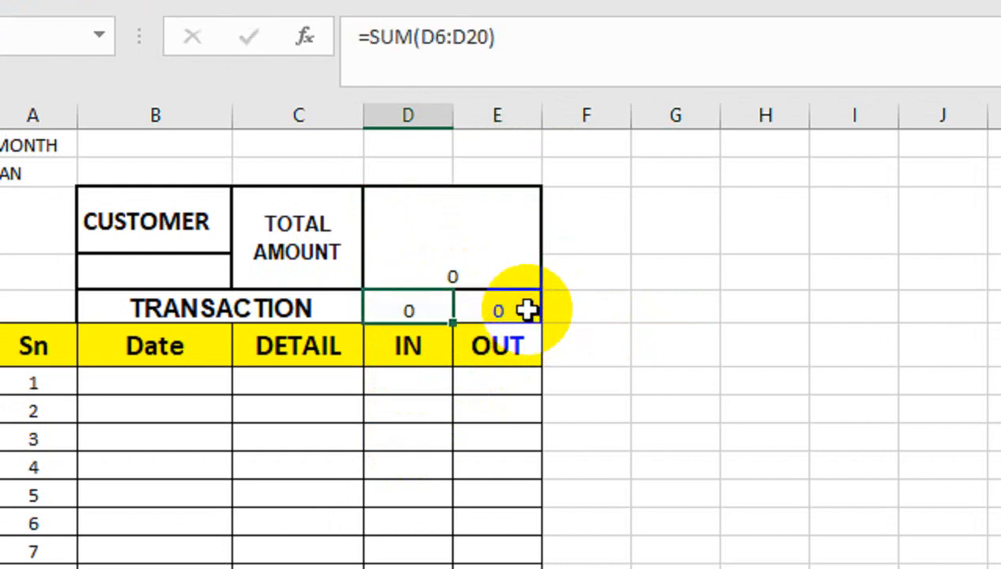
Replace the formula in the merged TOTAL AMOUNT result cell D3 with =E5-D5.
left_click(470, 275)
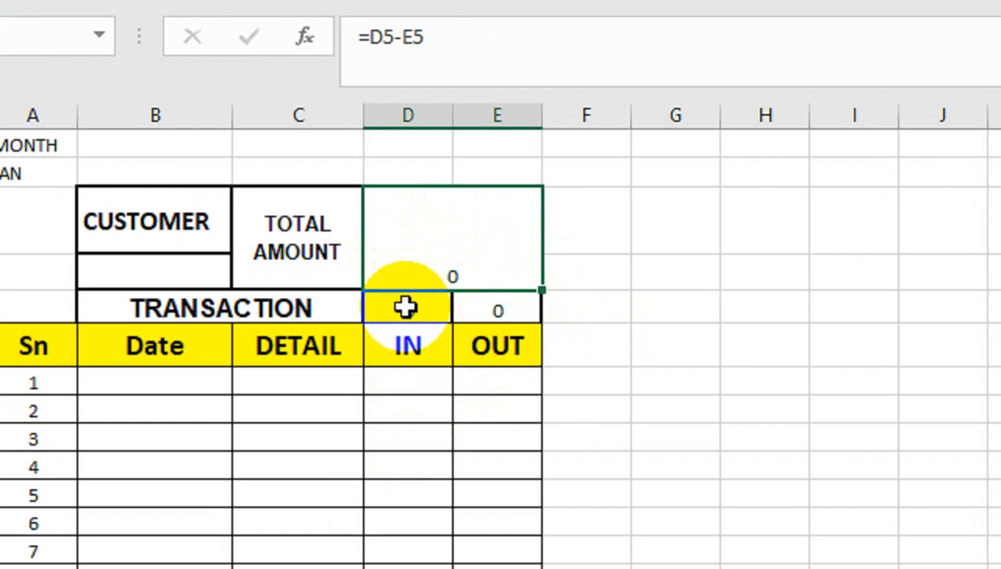
type("=")
left_click(478, 306)
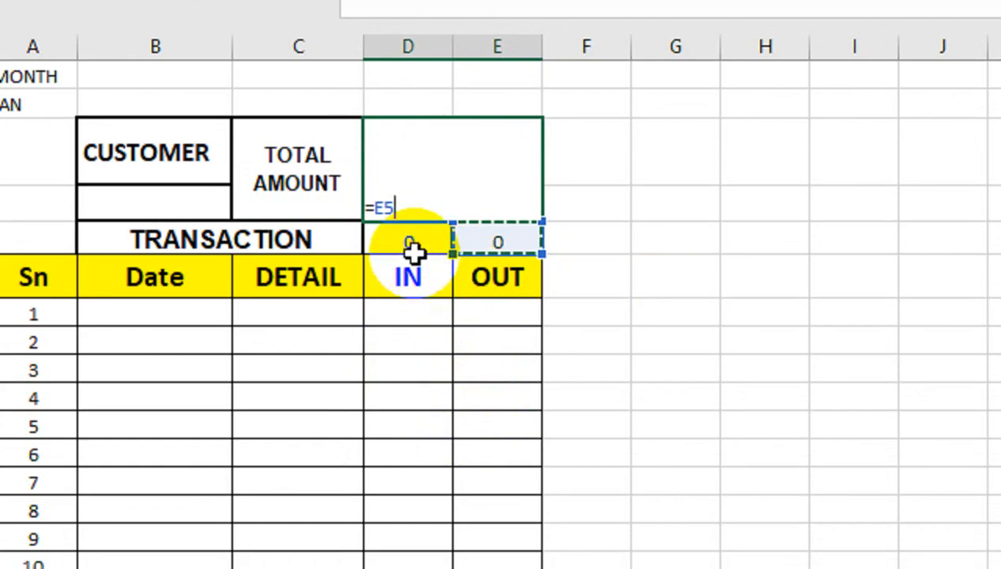
type("-")
left_click(374, 243)
key("Return")
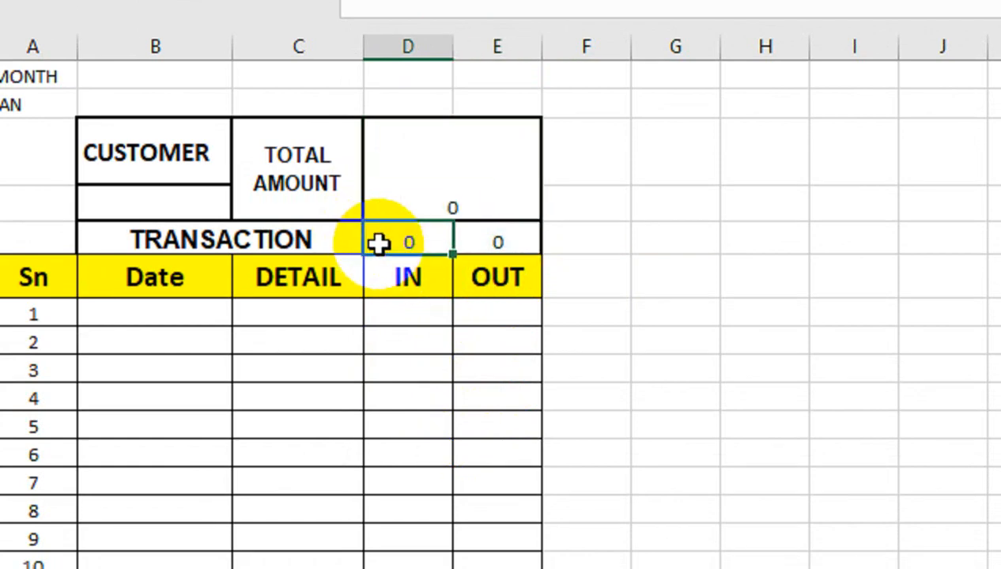
Vertically center the TOTAL AMOUNT result in D3 and enlarge its font to at least size 24.
left_click(469, 122)
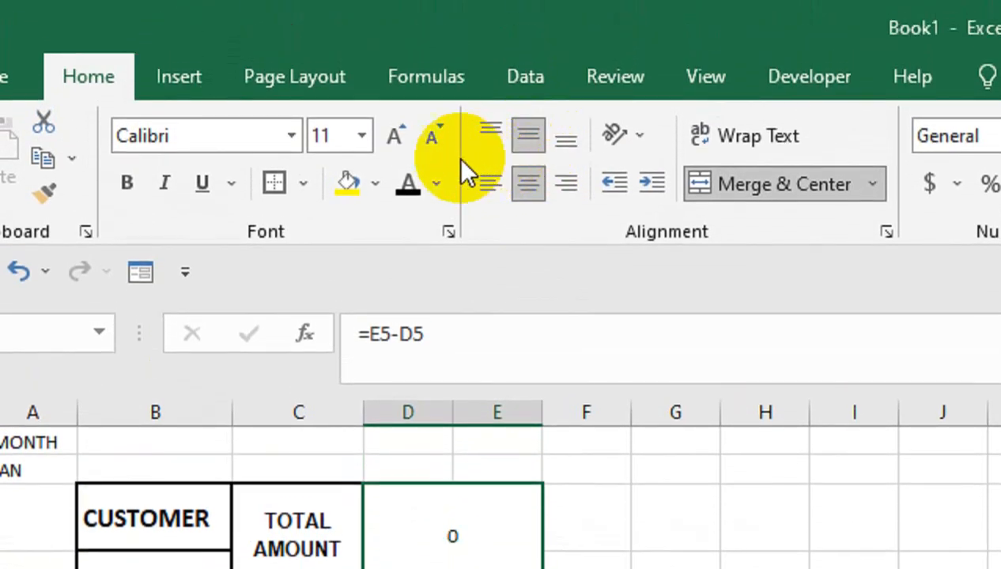
left_click(382, 141)
left_click(383, 142)
left_click(383, 141)
left_click(383, 141)
left_click(382, 142)
left_click(383, 141)
left_click(383, 142)
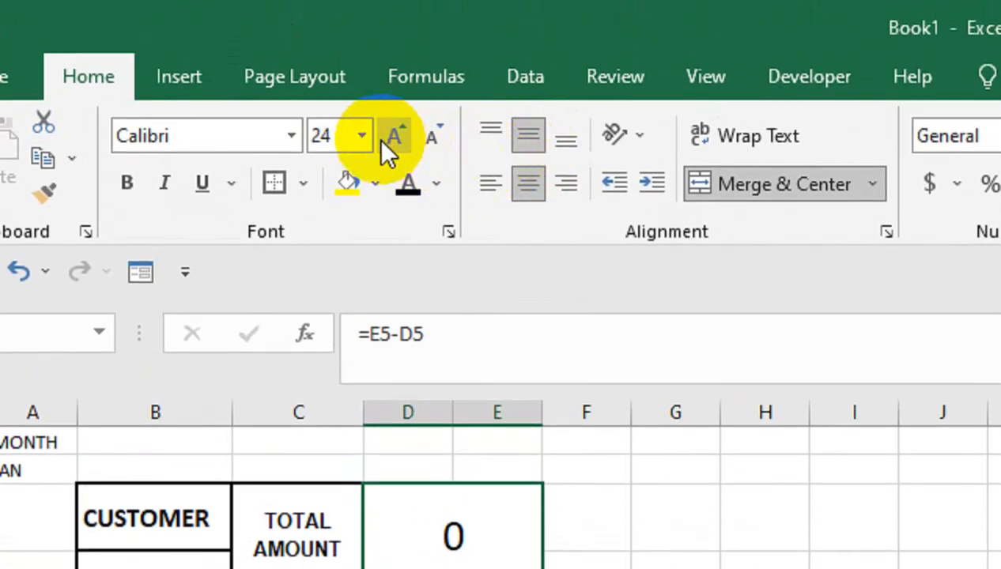
left_click(383, 142)
left_click(422, 427)
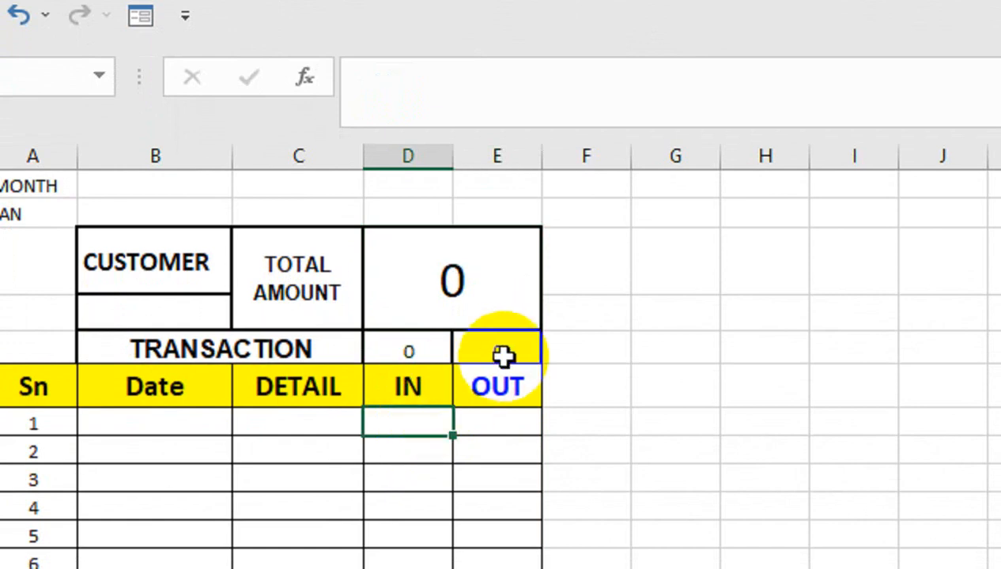
Change the TOTAL AMOUNT formula in D3 to =IF(B4="","",E5-D5) so it stays blank without a customer.
left_click(430, 268)
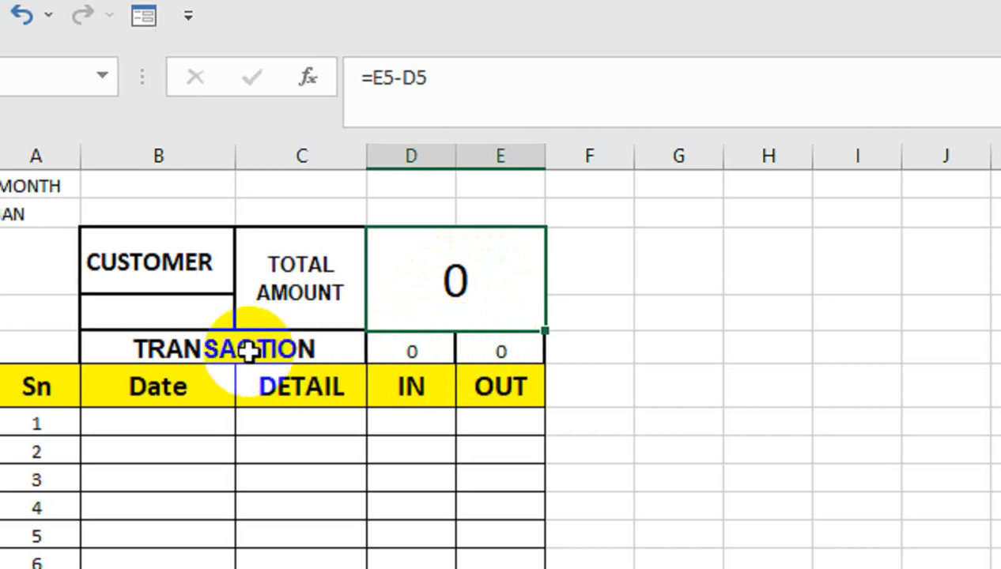
left_click(177, 303)
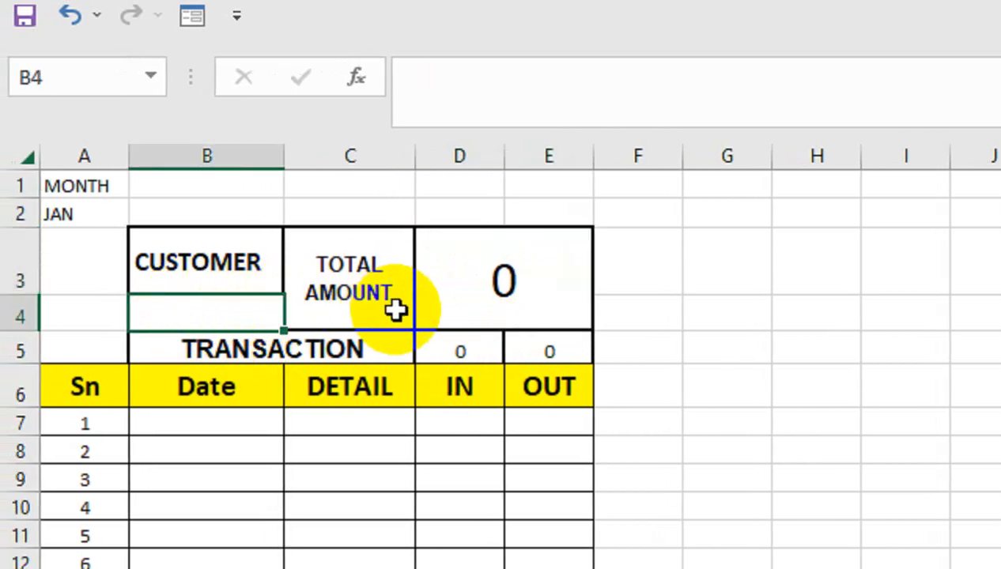
left_click(466, 295)
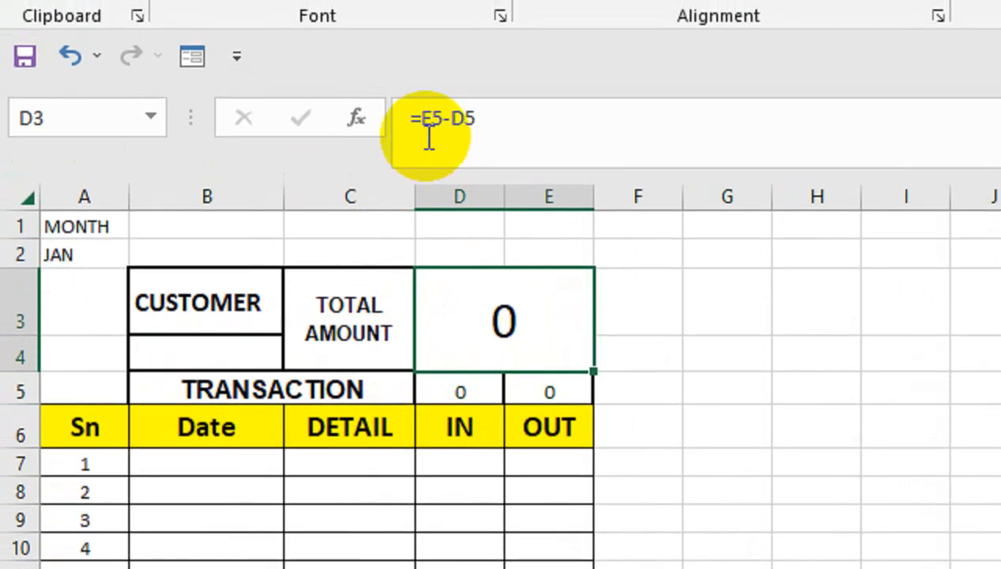
left_click(422, 78)
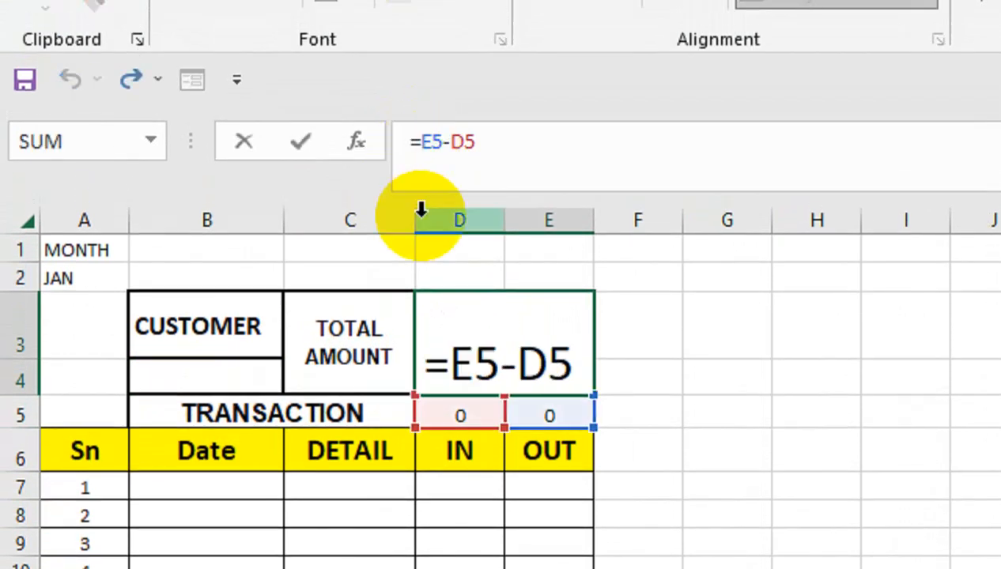
type("IF(")
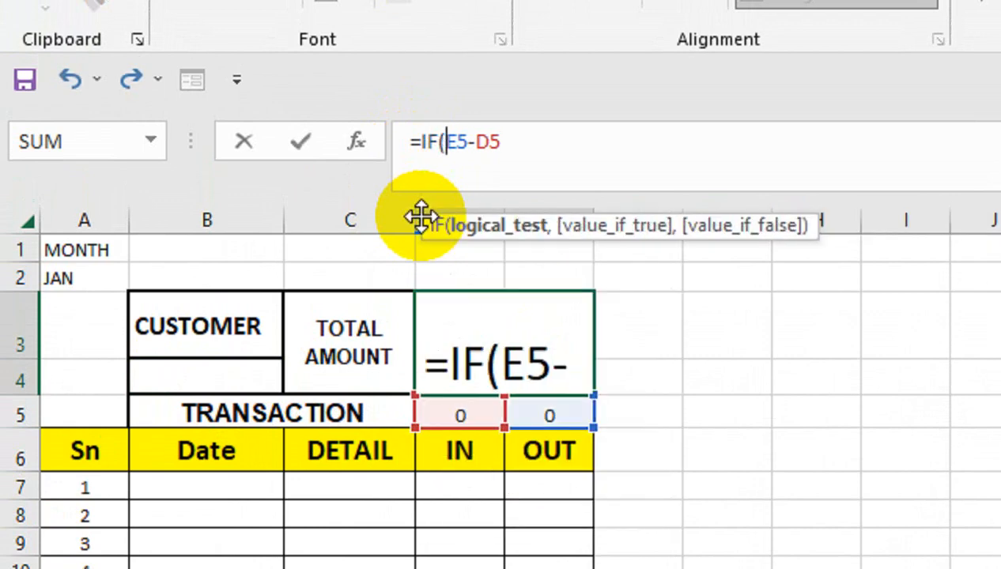
left_click(240, 377)
type("=\"")
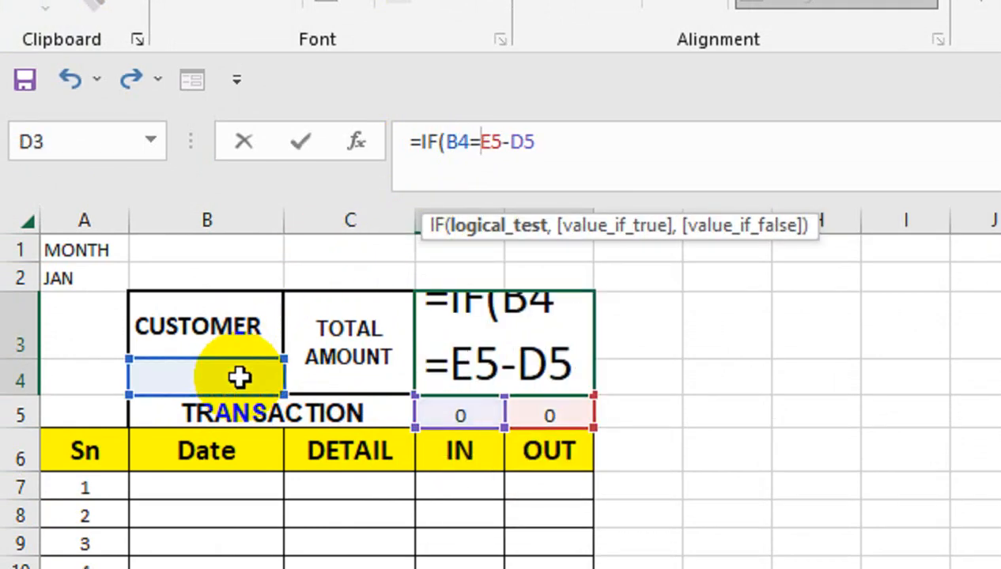
type("\"")
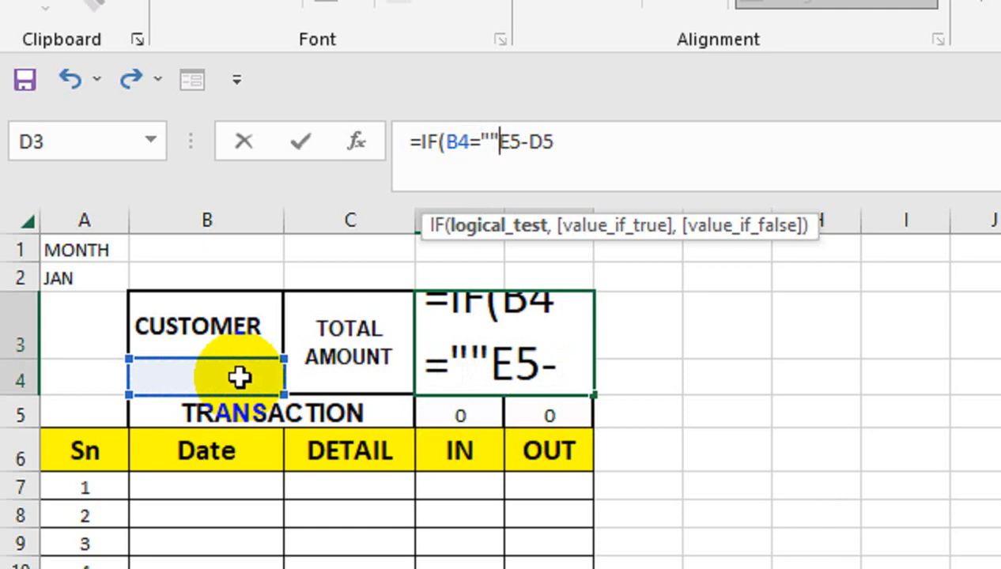
type(",\"\",")
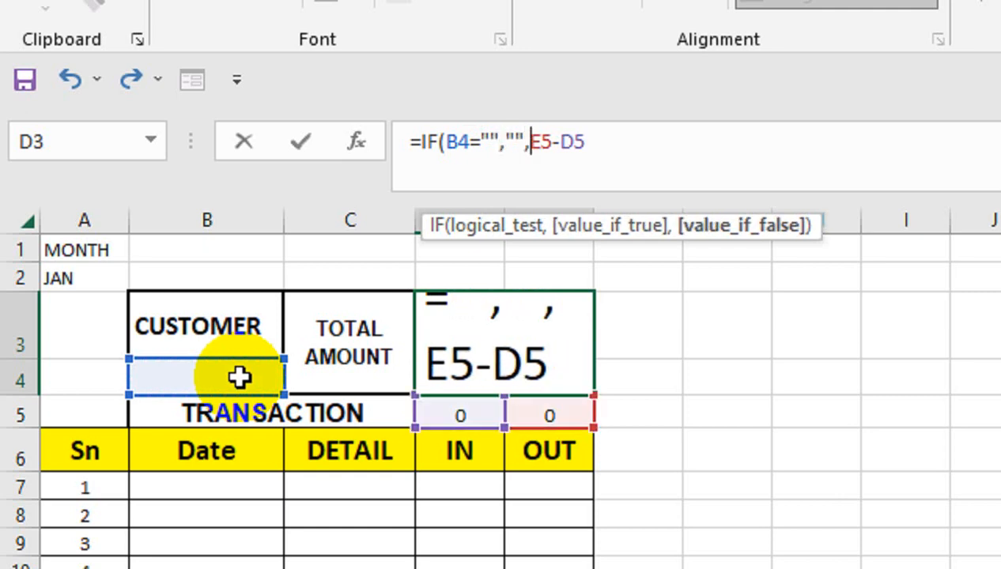
left_click(584, 143)
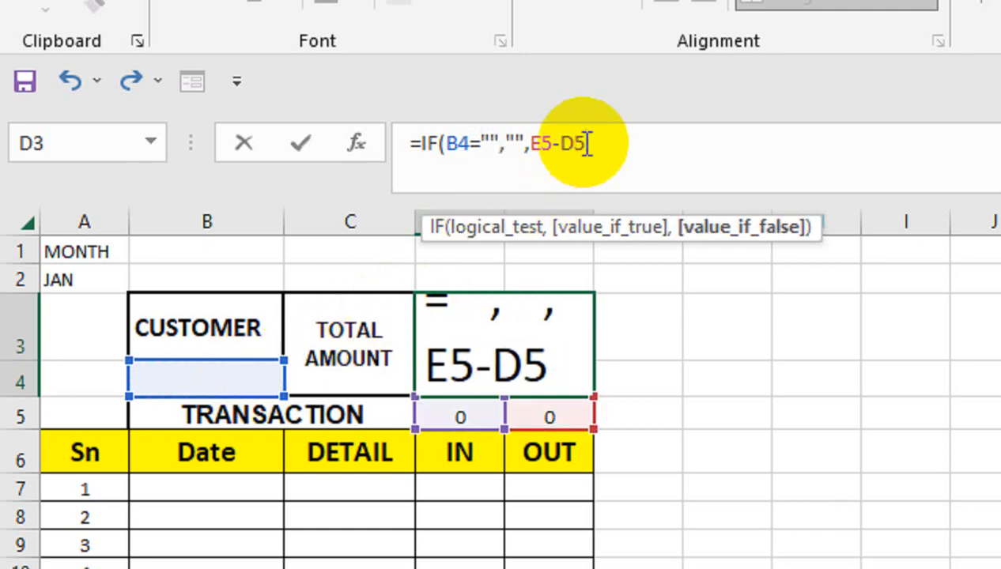
type(")")
key("Return")
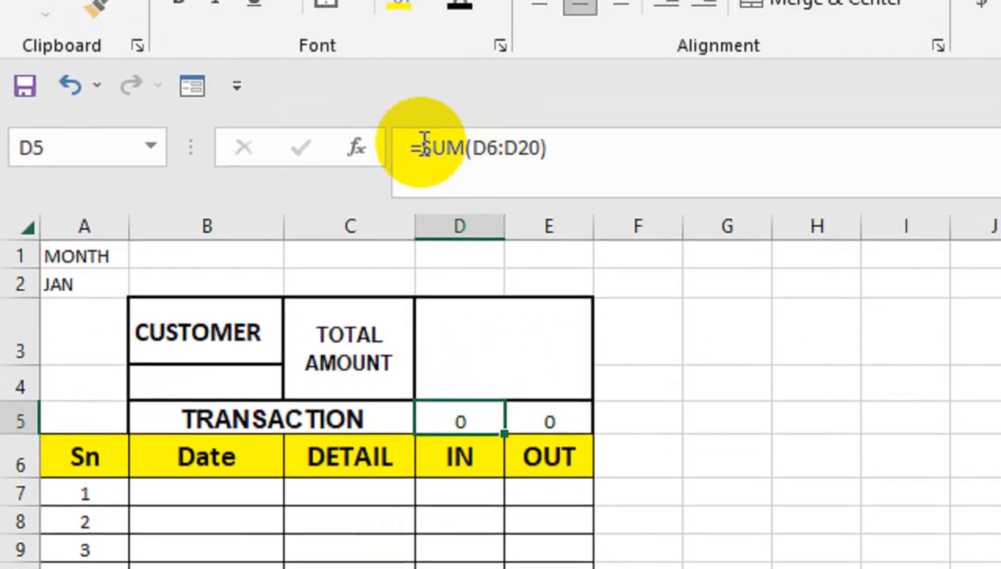
Change the IN total formula in D5 to =IF(B4="","",SUM(D6:D20)).
left_click(425, 143)
type("IF(")
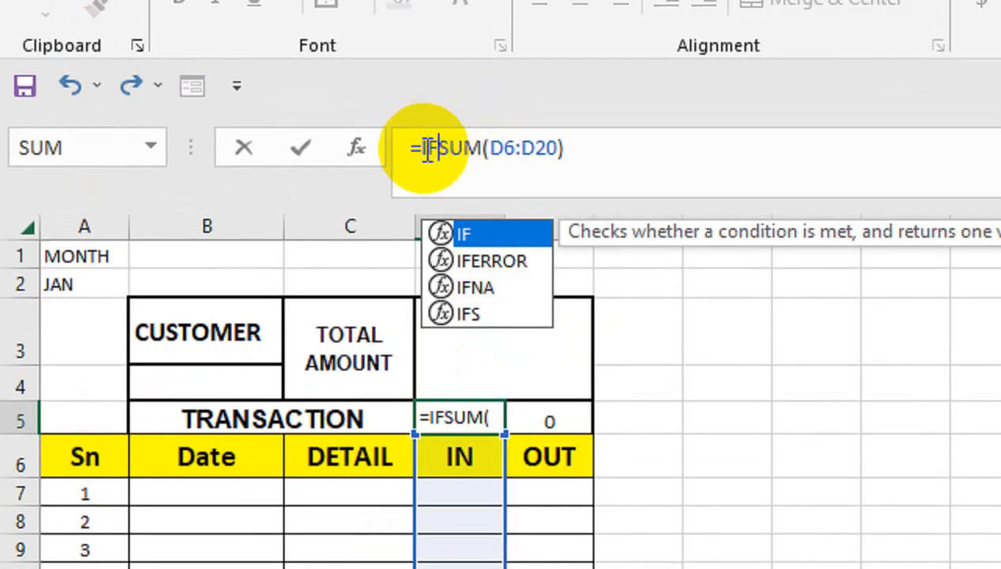
left_click(265, 384)
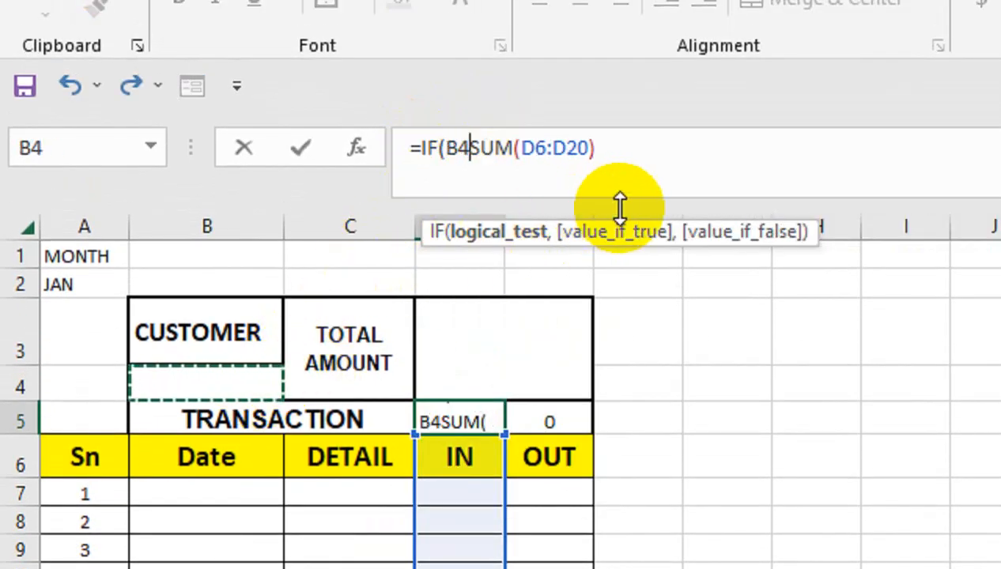
type("=\"\",\"")
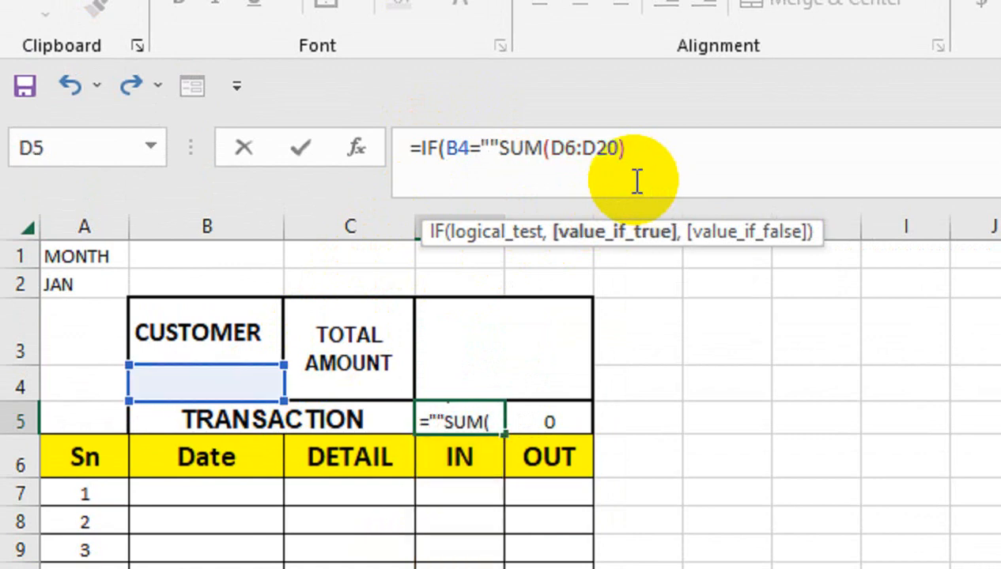
key("Return")
key("Return")
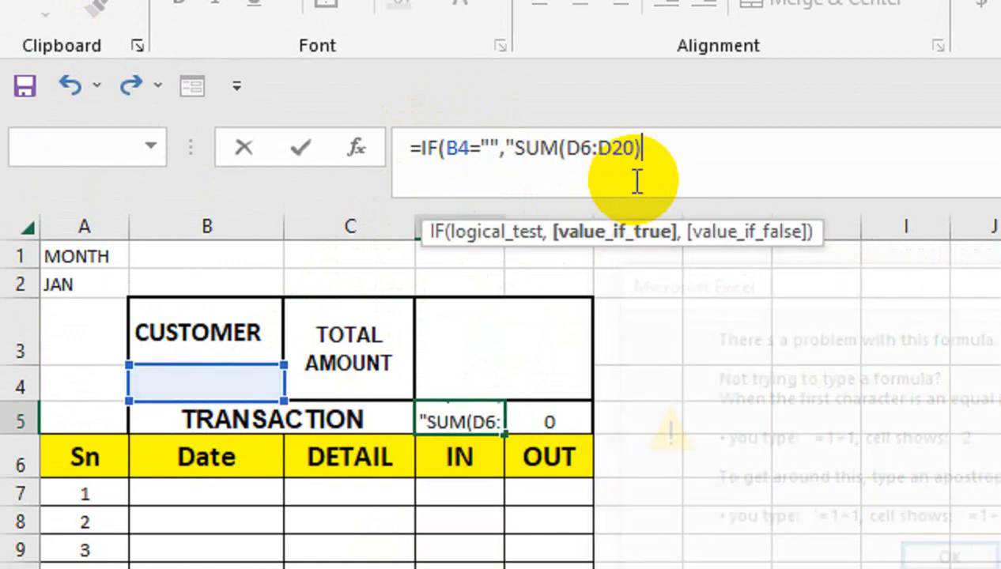
key("Left")
key("Left")
key("Left")
key("Left")
key("Left")
key("Left")
key("Left")
key("Left")
key("Left")
key("Left")
key("Left")
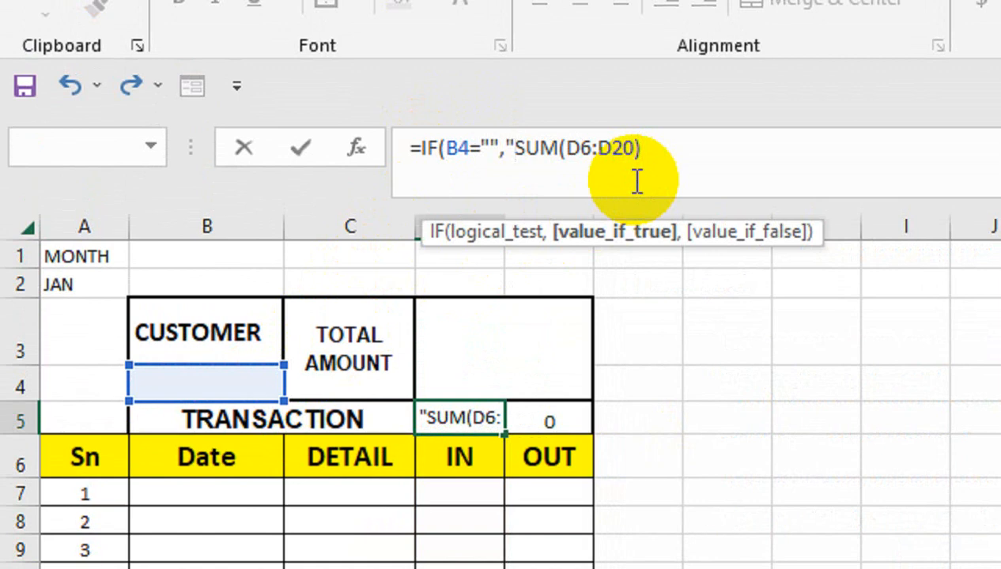
type("\",")
key("Return")
key("Return")
Insert IF before SUM(E6:E20) in the OUT total formula in E5.
key("Right")
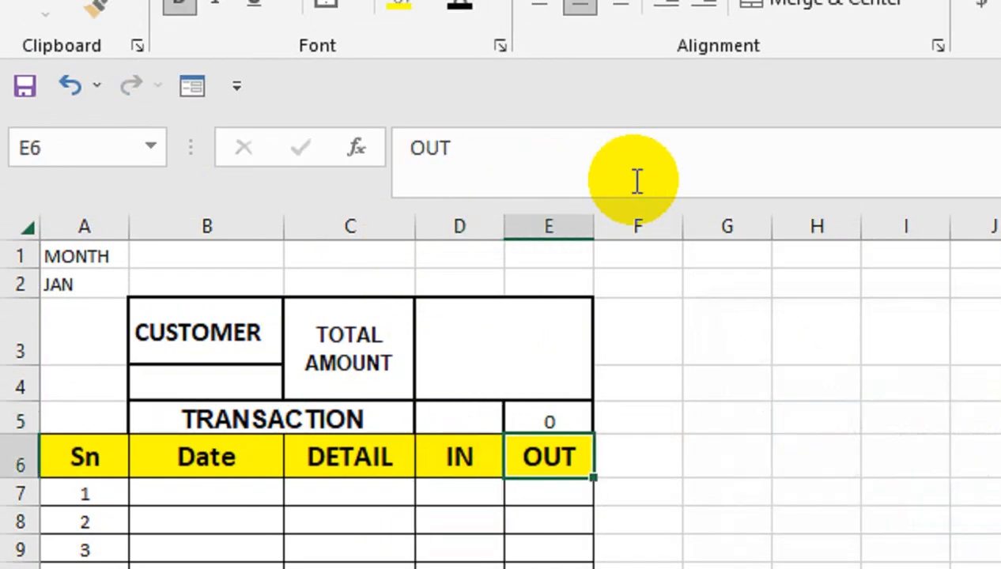
key("Up")
left_click(424, 148)
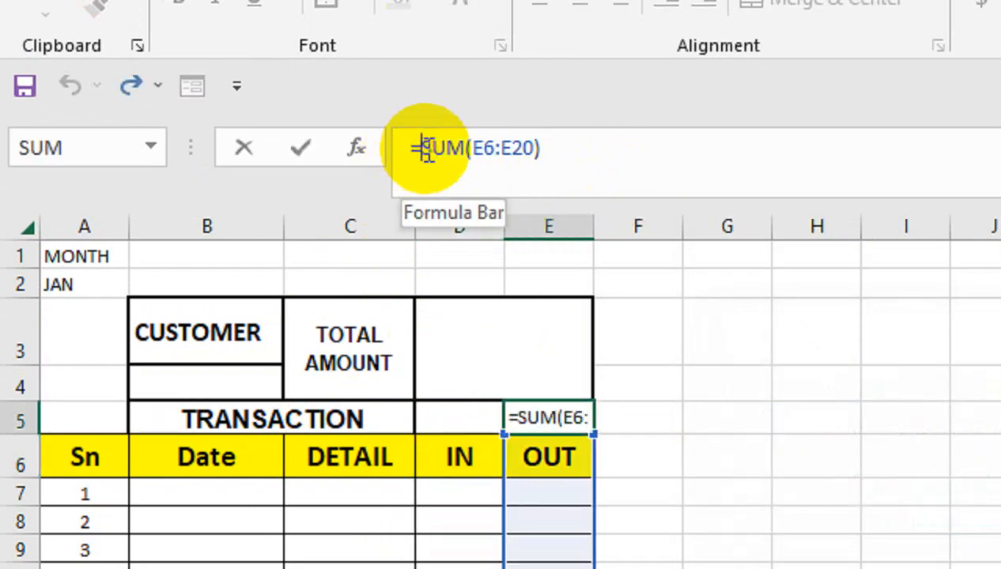
type("IF")
key("Down")
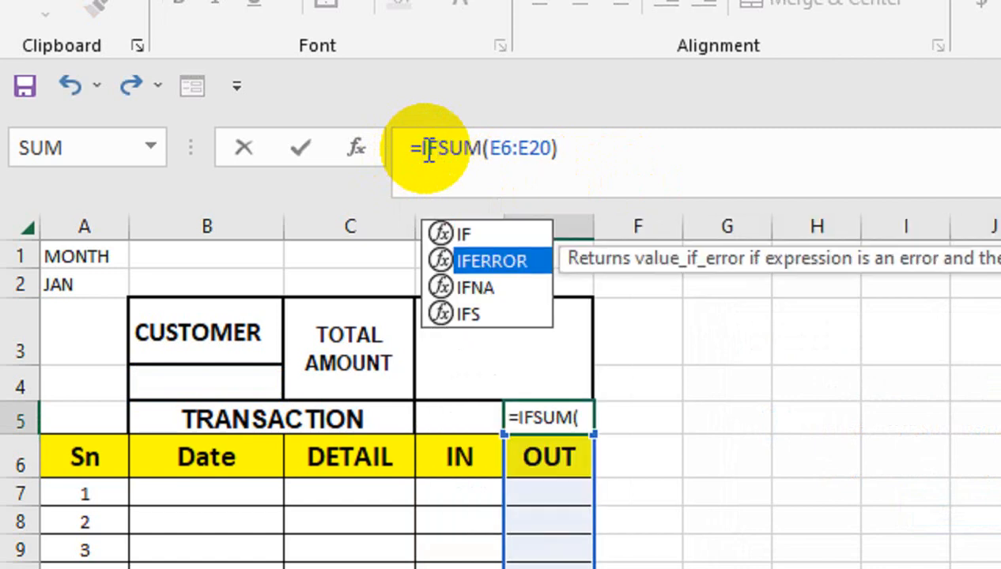
key("Tab")
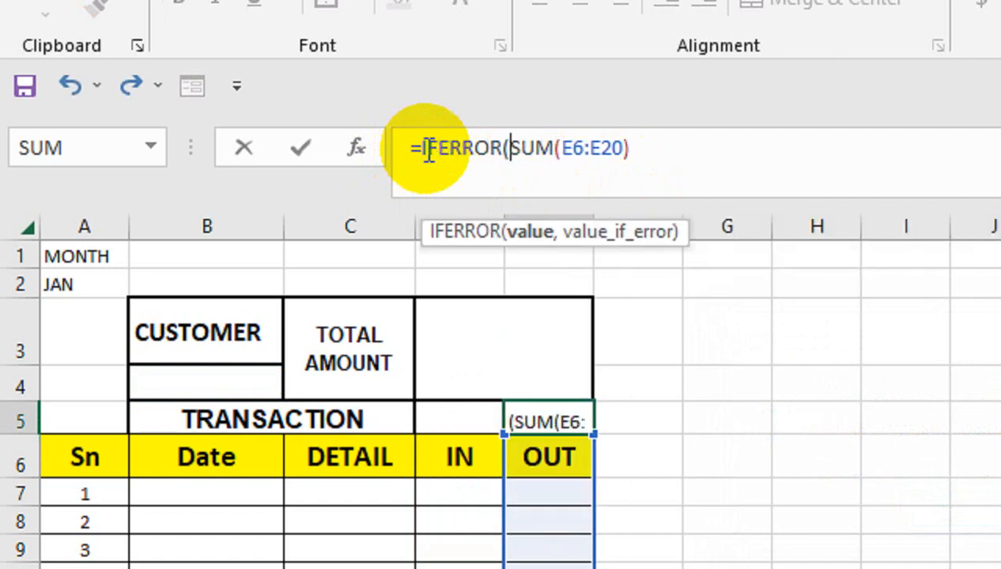
key("BackSpace")
key("BackSpace")
key("BackSpace")
key("BackSpace")
key("BackSpace")
key("BackSpace")
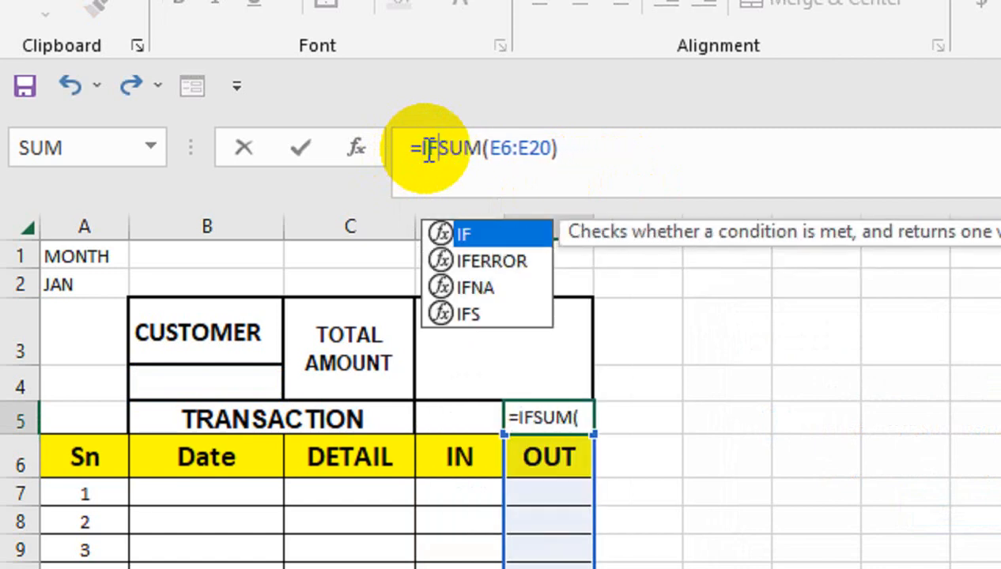
left_click(263, 385)
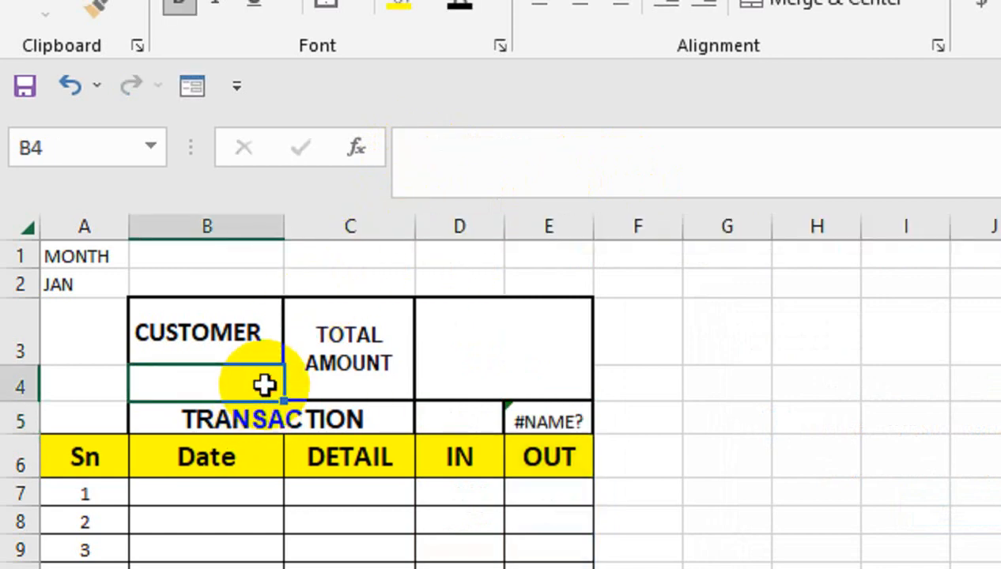
Complete the OUT total formula in E5 as =IF(B4="","",SUM(E6:E20)).
left_click(541, 420)
left_click(442, 147)
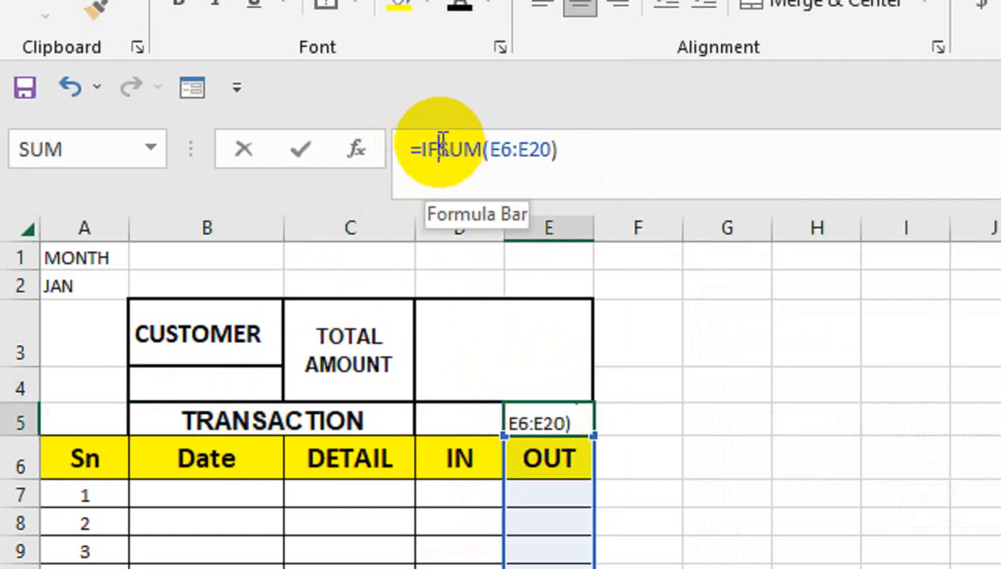
type("(")
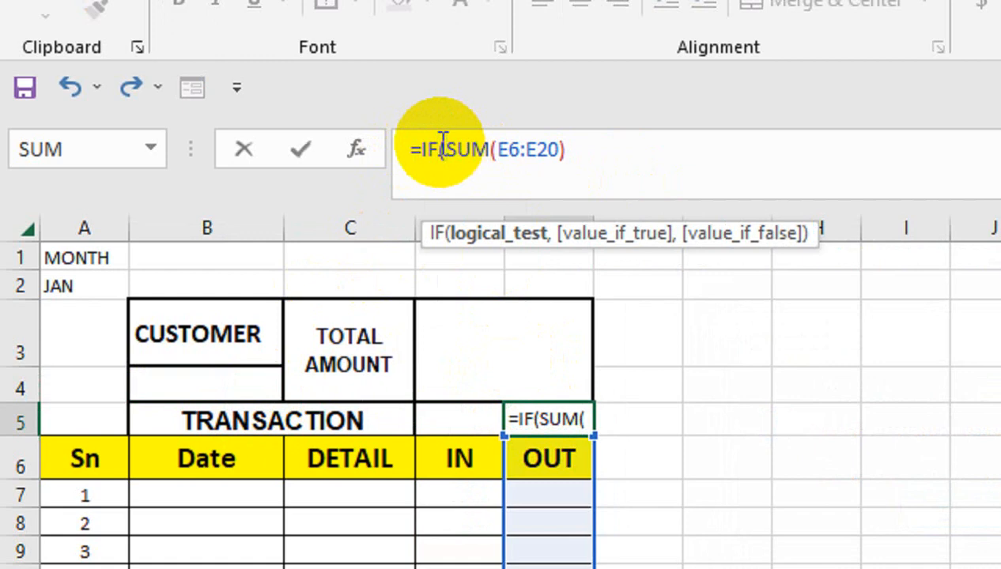
left_click(614, 152)
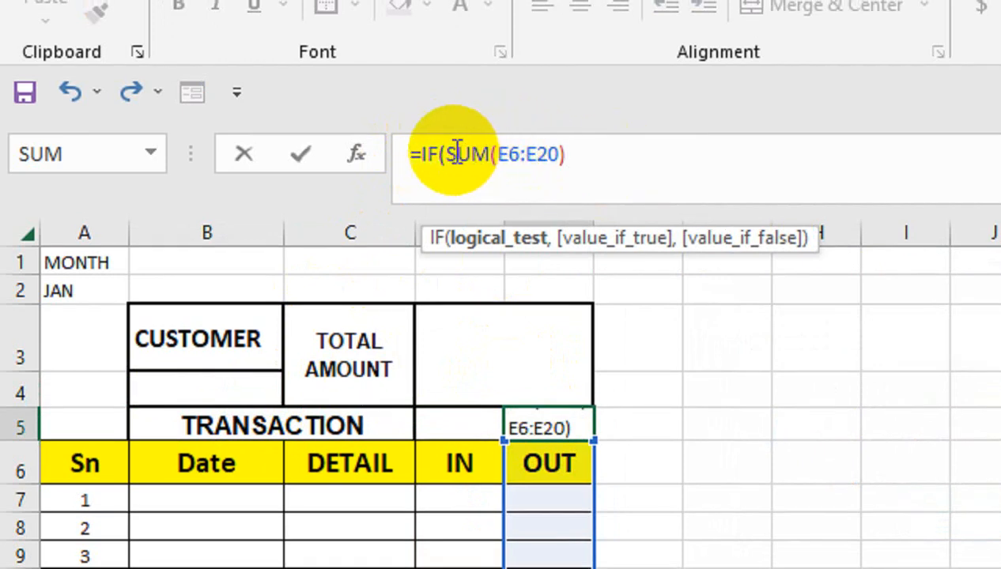
left_click(445, 153)
left_click(260, 390)
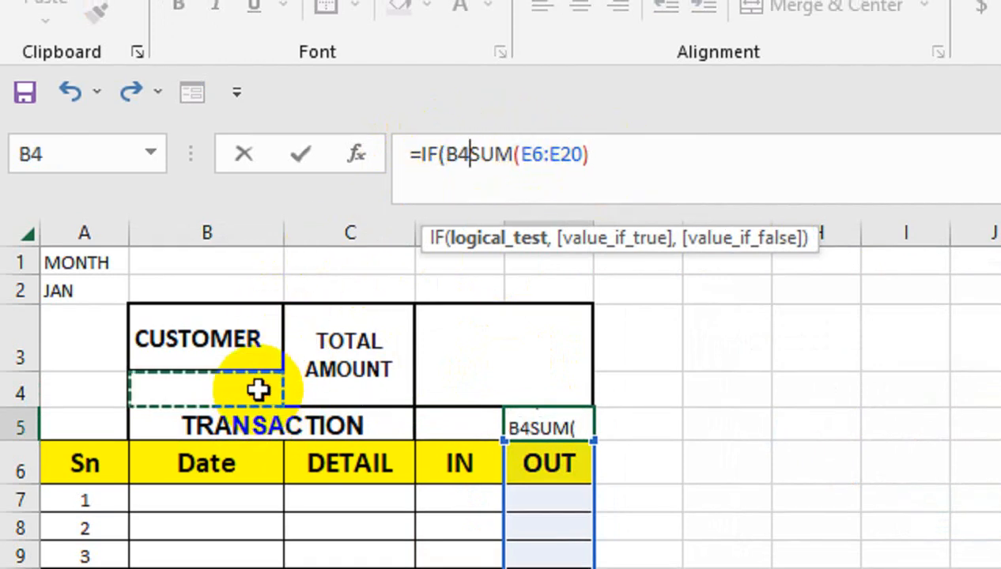
type("=\"\"")
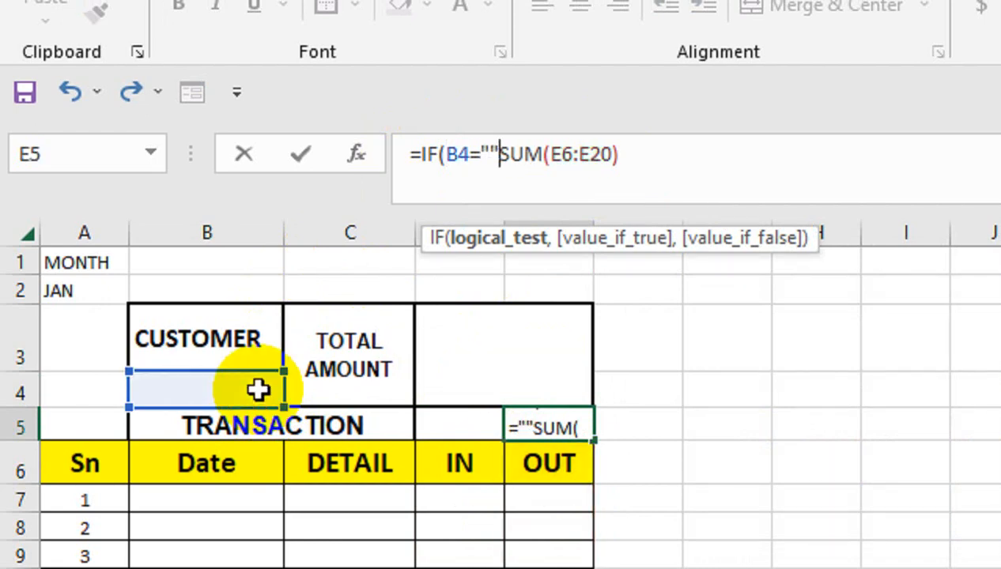
type(",\"\",")
key("Return")
key("Return")
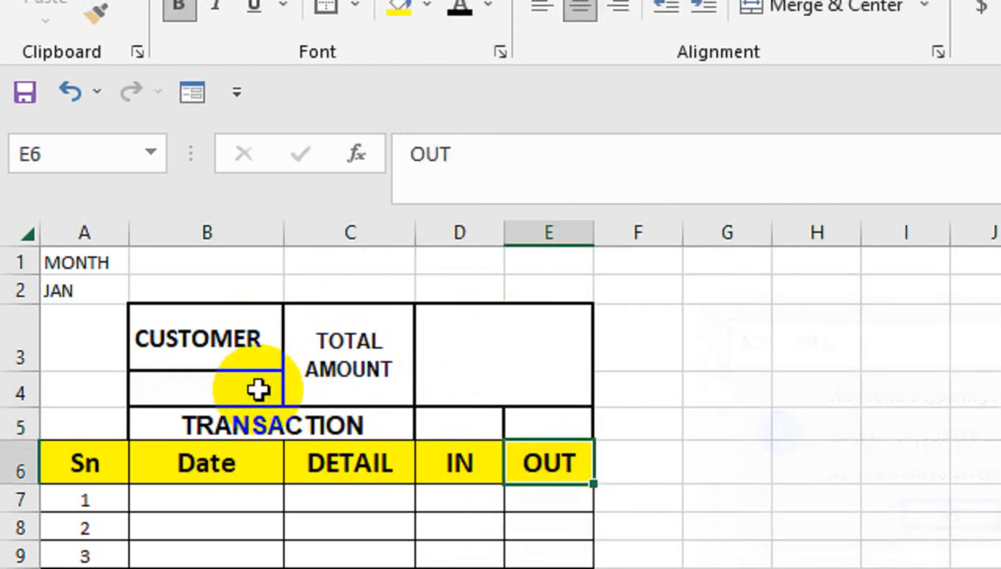
Fill the customer block B3:E20 across to column AC to create repeated customer tables.
left_click(200, 333)
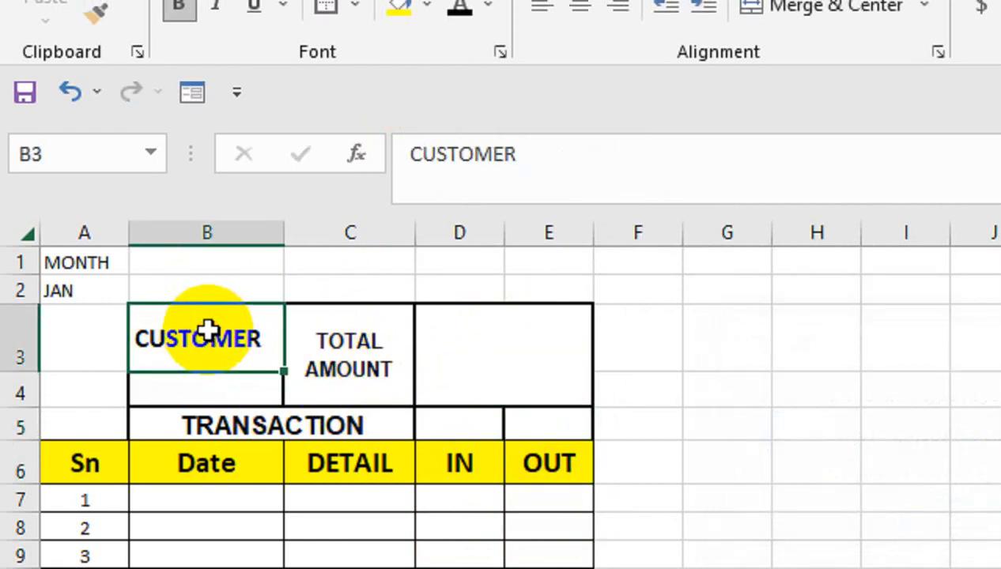
left_click_drag(233, 333, 566, 340)
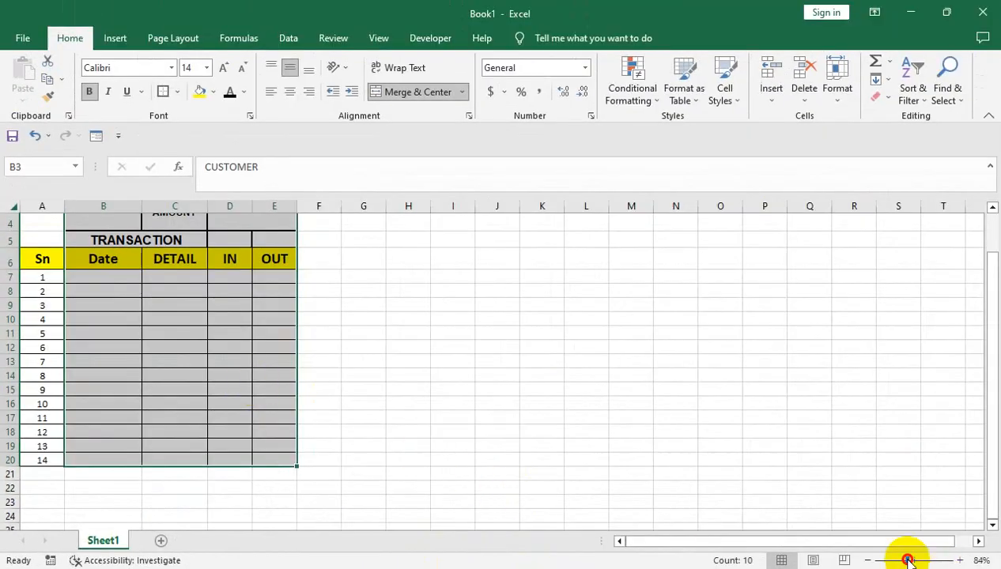
left_click_drag(905, 557, 896, 559)
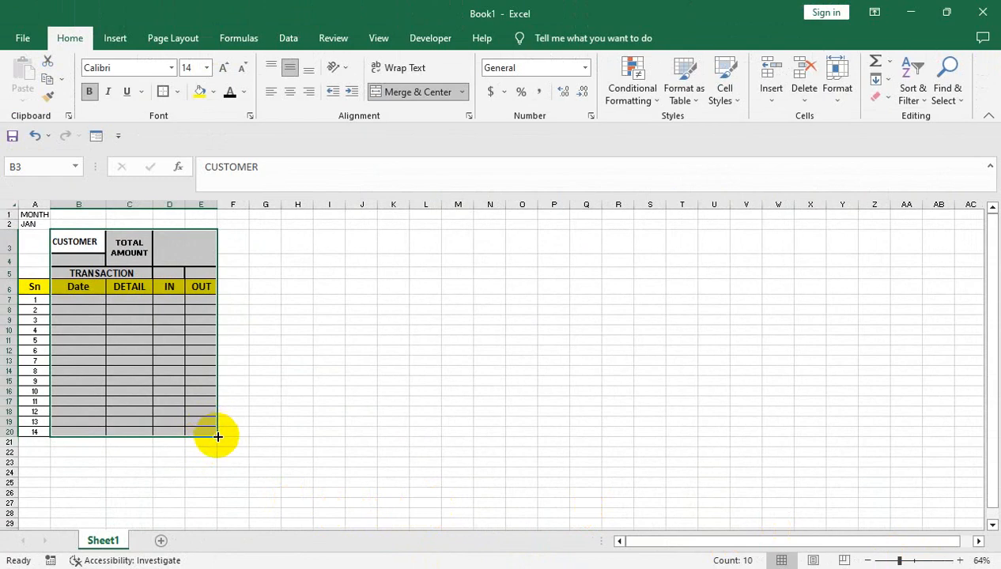
left_click_drag(217, 437, 908, 429)
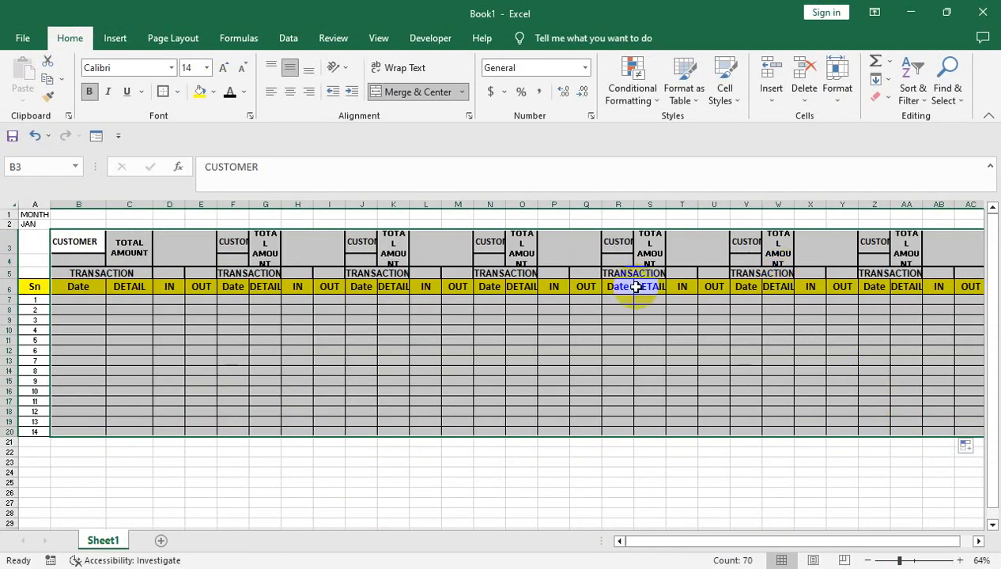
Give all columns of the sheet one equal width, slightly narrower than column C.
left_click(19, 204)
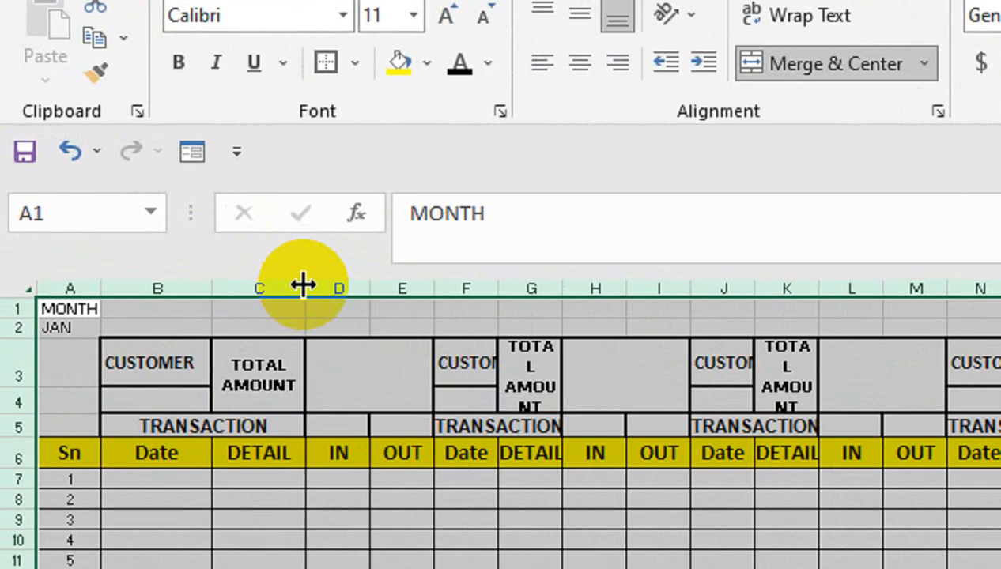
left_click_drag(302, 285, 293, 285)
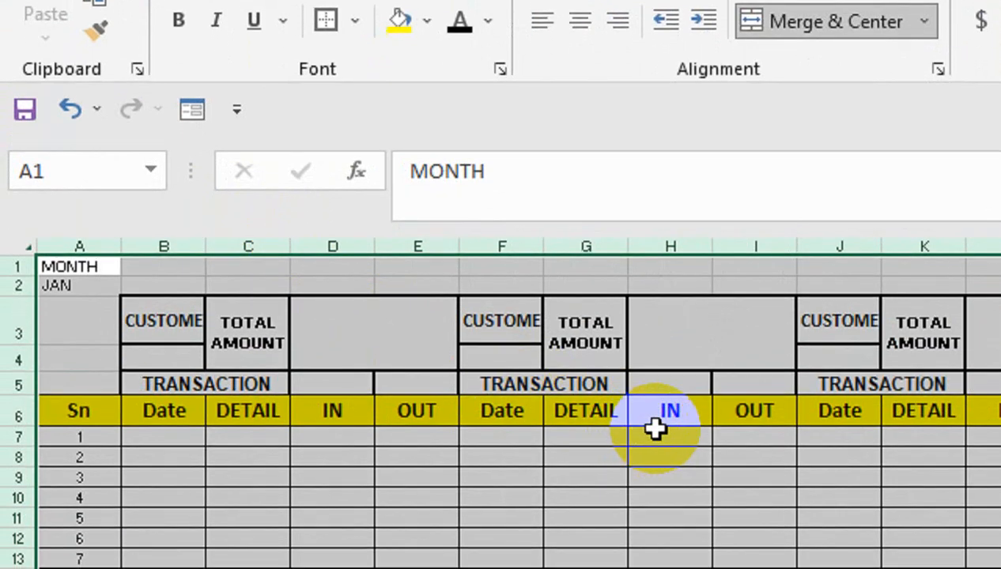
left_click(660, 454)
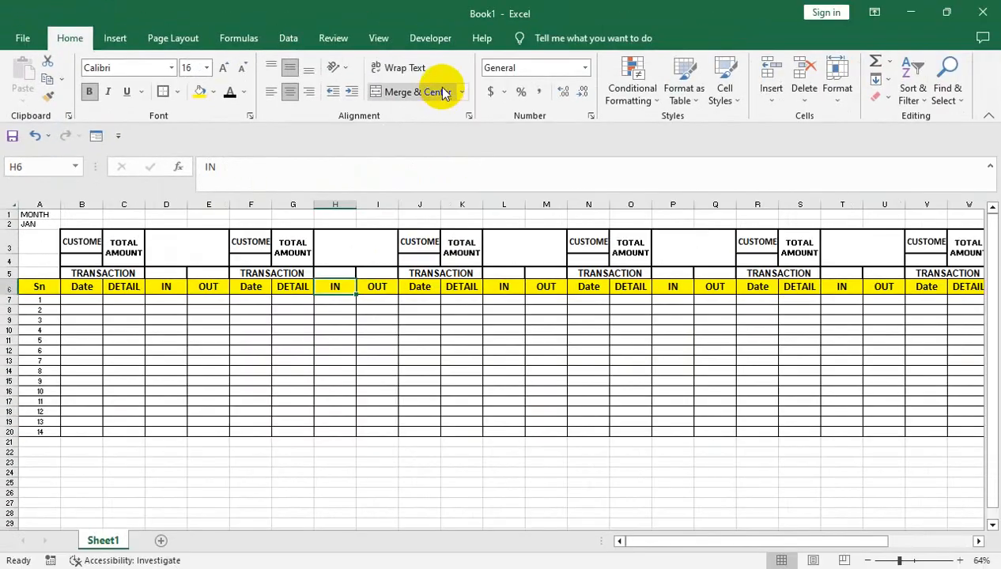
Hide the gridlines on the customer record sheet.
left_click(380, 38)
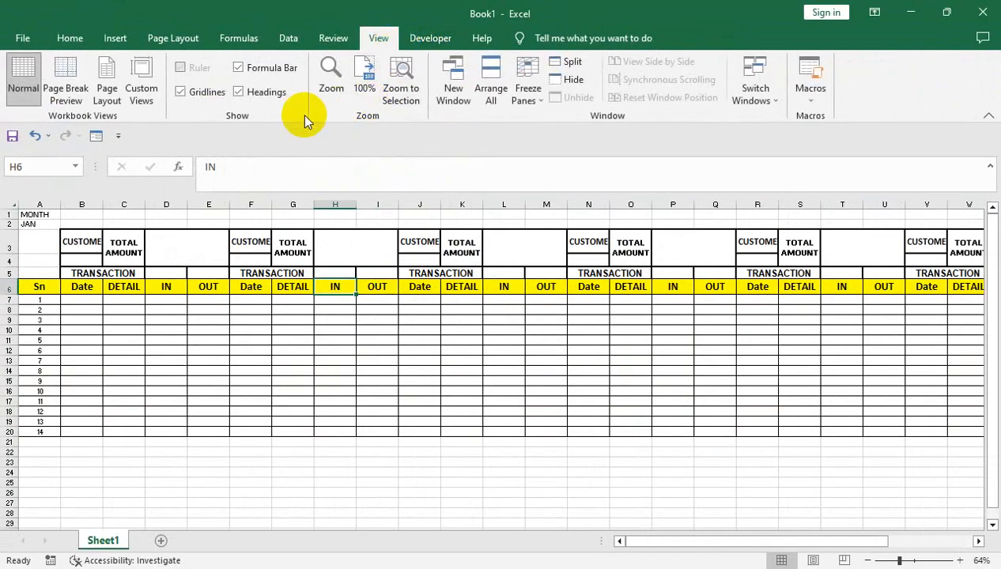
left_click(202, 92)
left_click(209, 340)
Enter the customer's name in B4 of the first customer table.
left_click(85, 262)
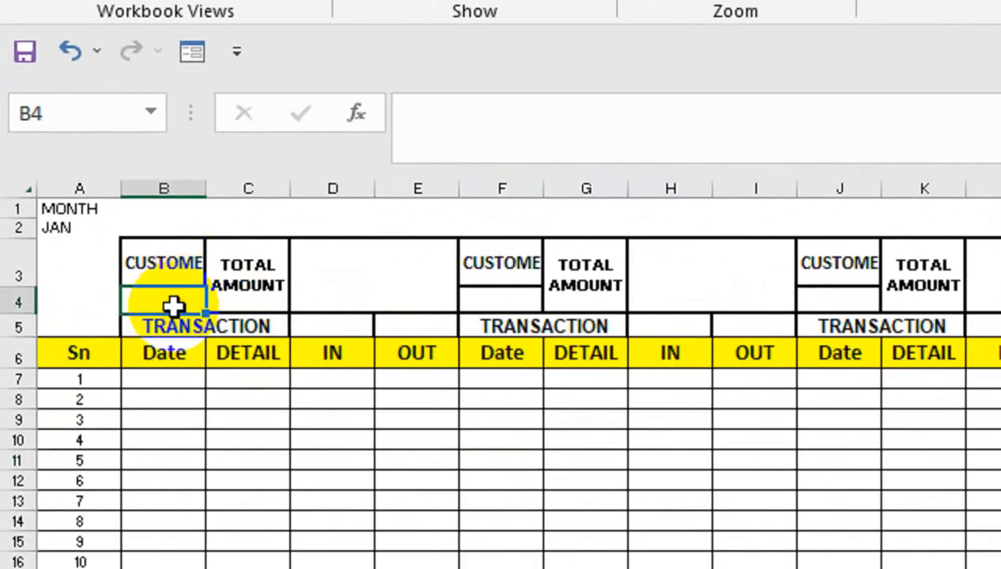
type("s")
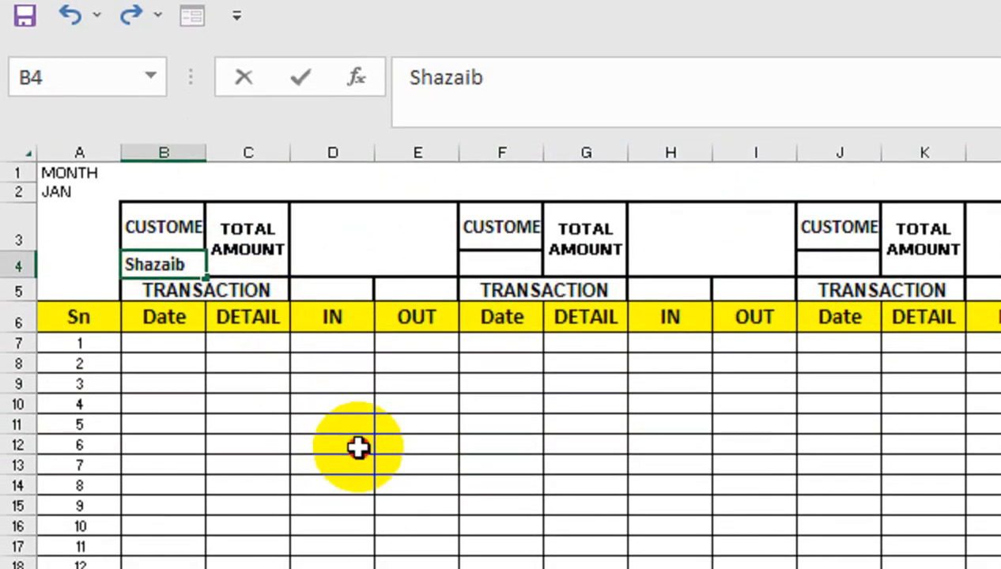
left_click(357, 484)
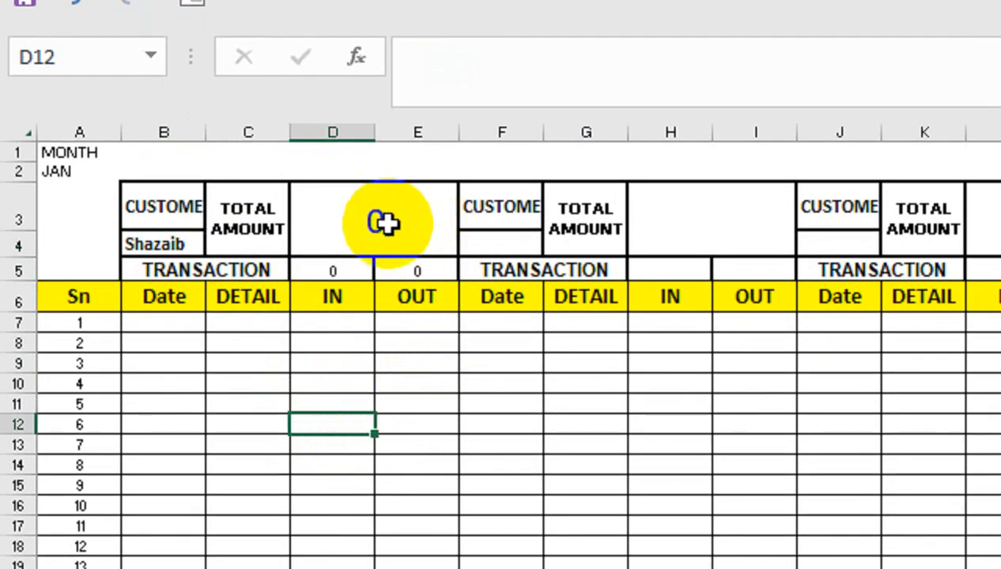
Record the first transaction with the date 1-jan-22 in B7 and the detail Motherboard in C7.
left_click(175, 324)
type("1-jan-22")
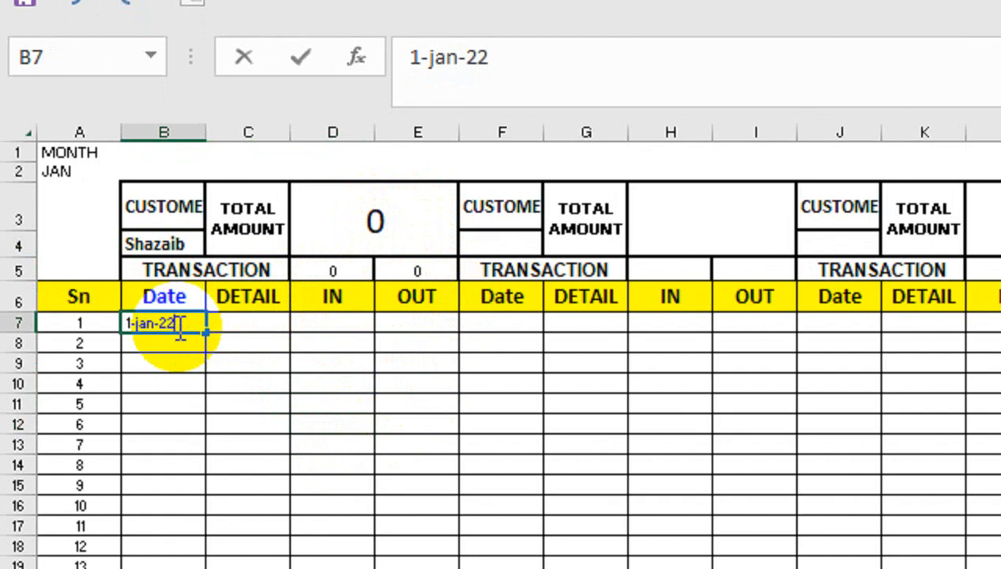
key("Tab")
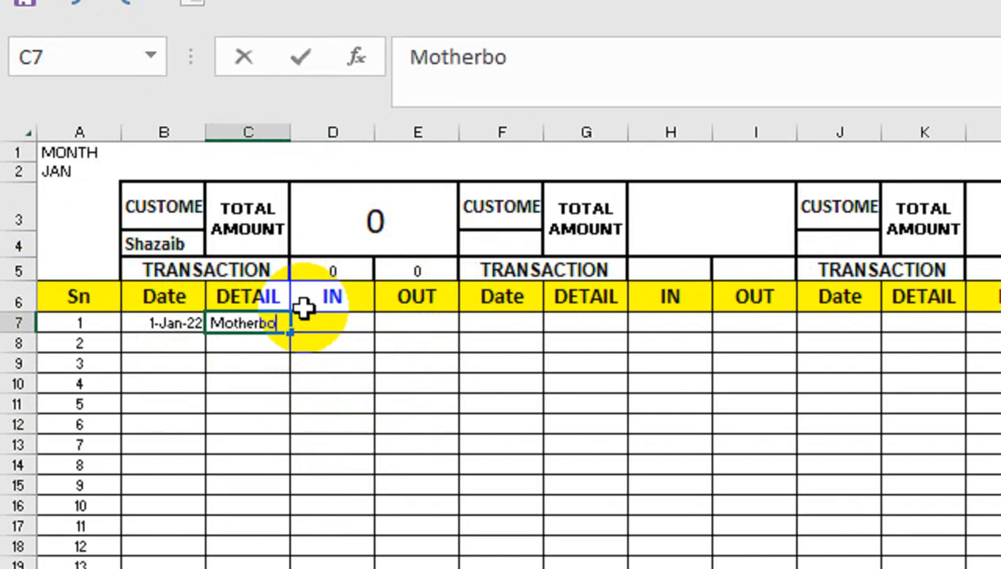
key("Left")
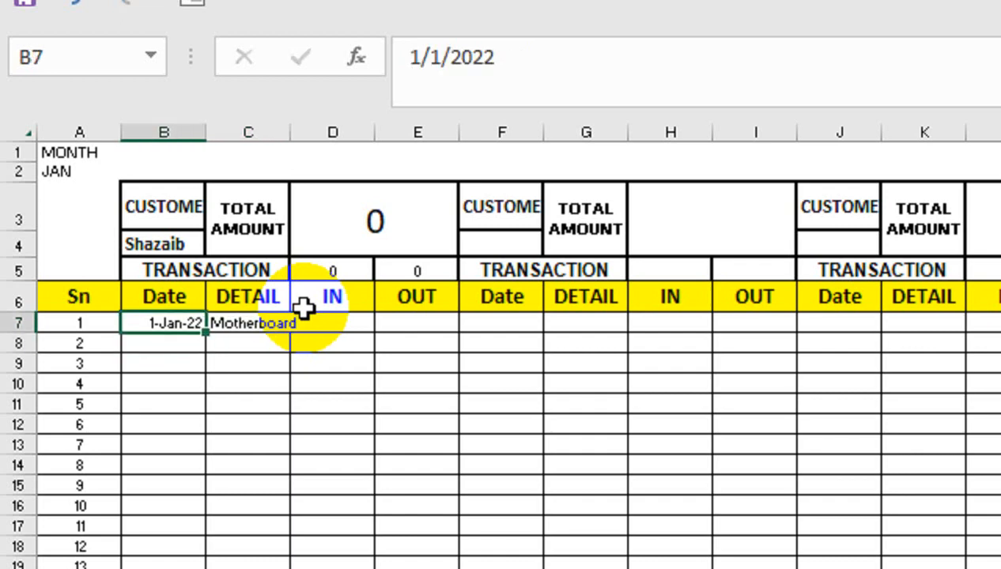
key("Right")
key("BackSpace")
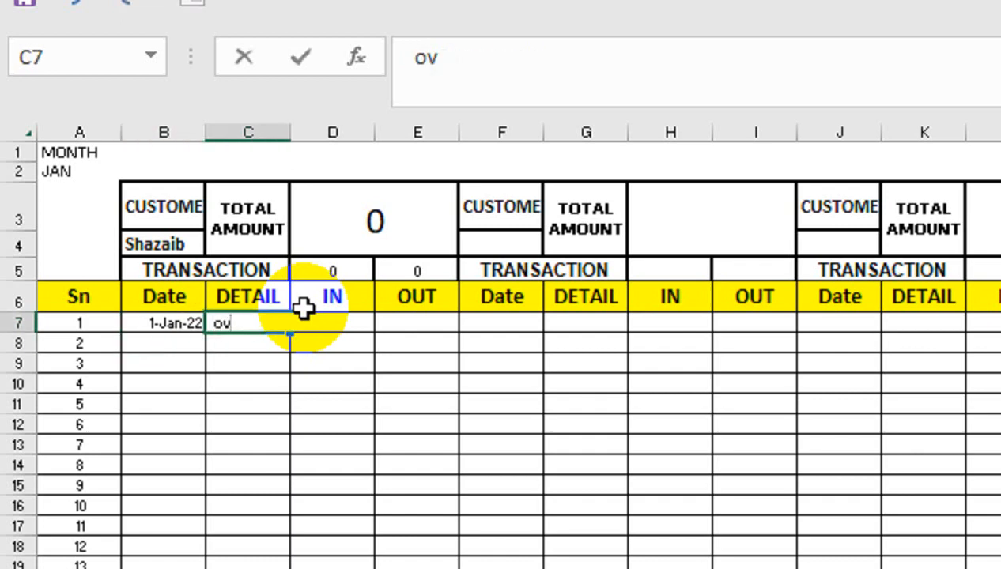
type("o")
key("Return")
key("ctrl+z")
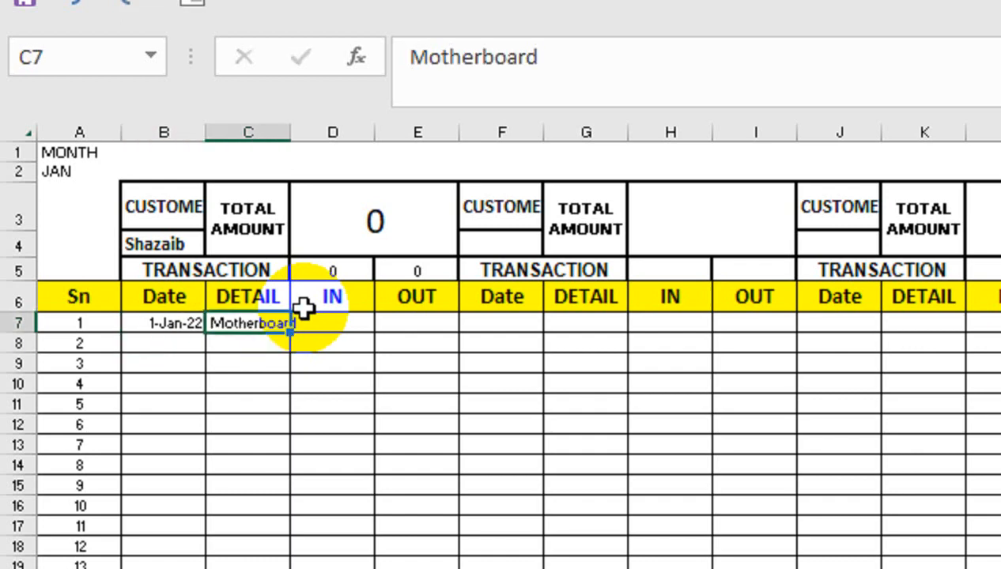
type("oca")
key("Return")
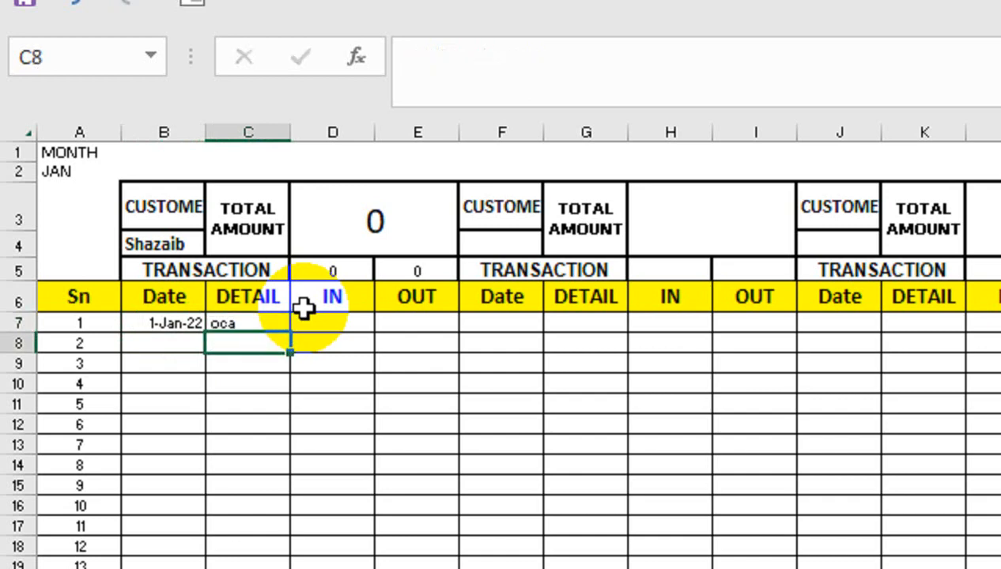
key("ctrl+z")
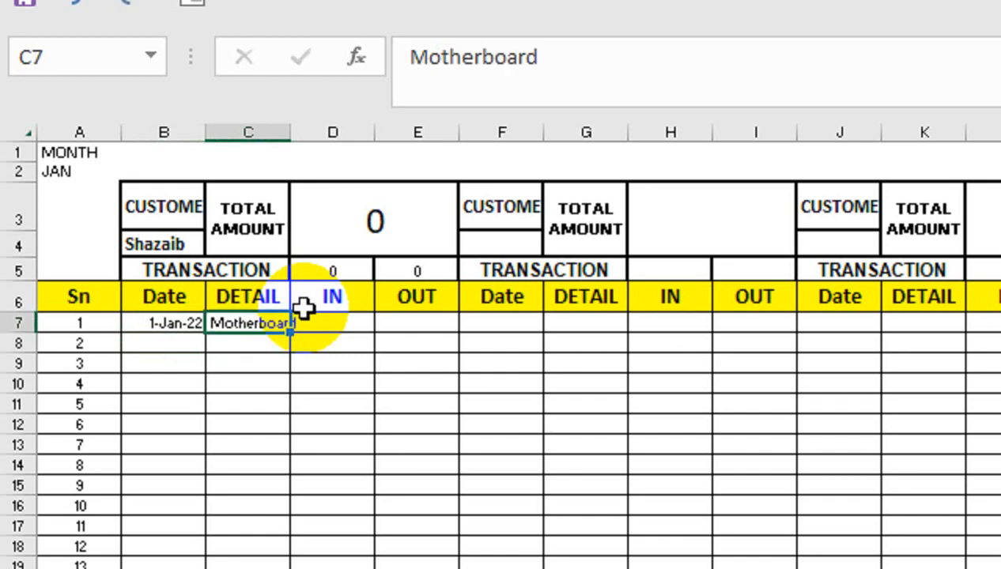
AutoFit the width of column C to the Motherboard entry in C7.
key("alt+o")
key("c")
key("a")
key("Right")
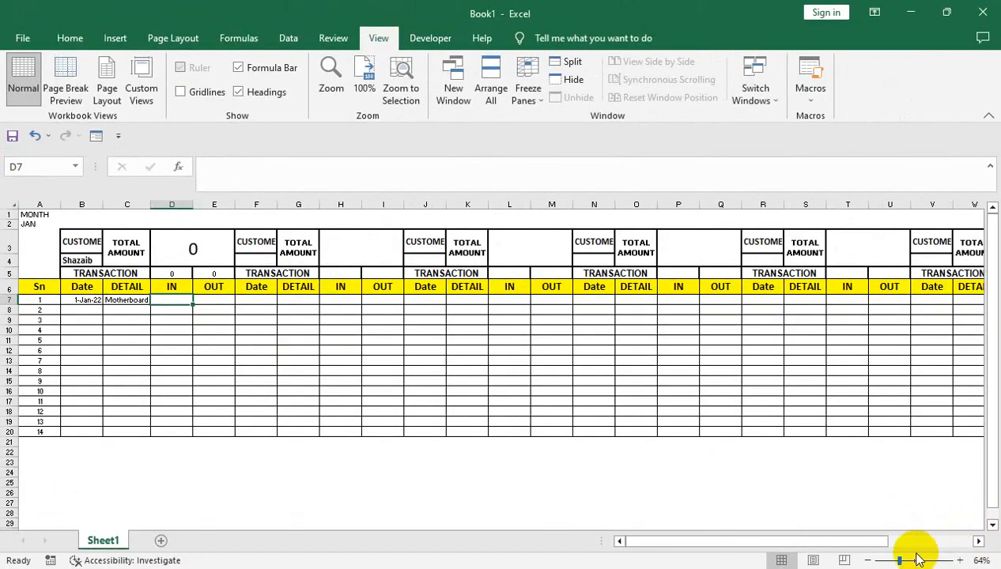
Enter 2500 as the OUT amount of the Motherboard transaction in E7.
left_click(913, 559)
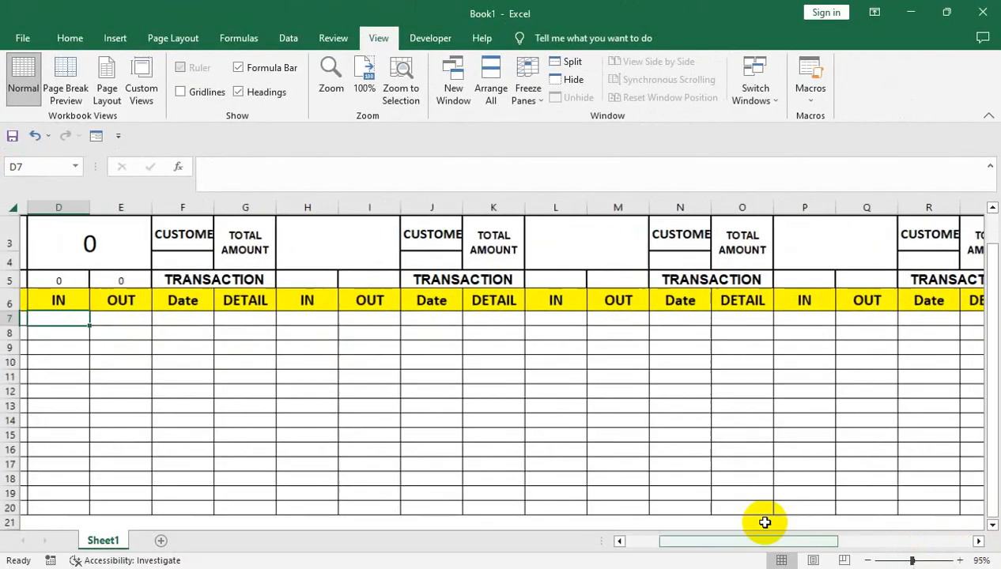
left_click_drag(293, 408, 7, 398)
scroll(138, 319, "up", 1)
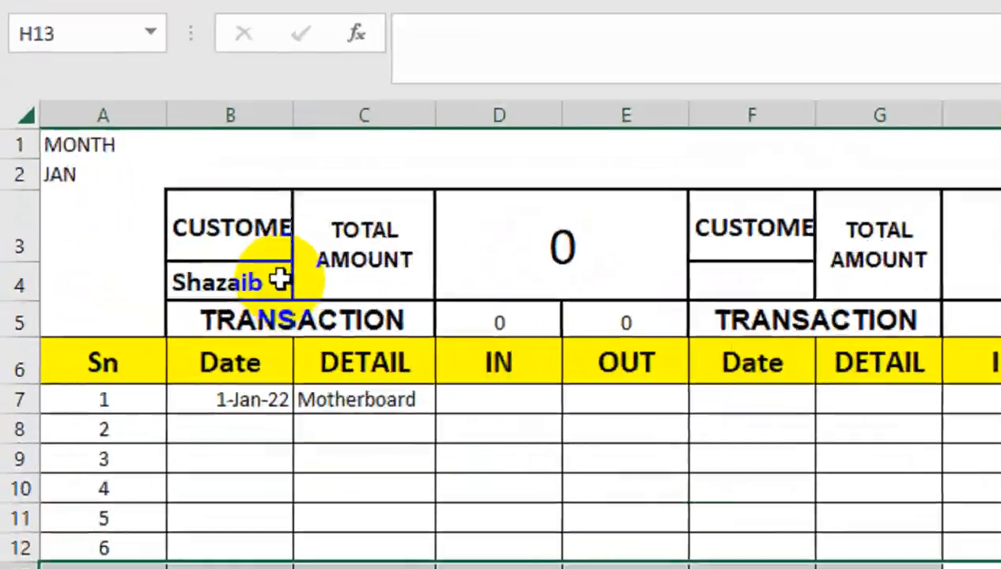
left_click(483, 402)
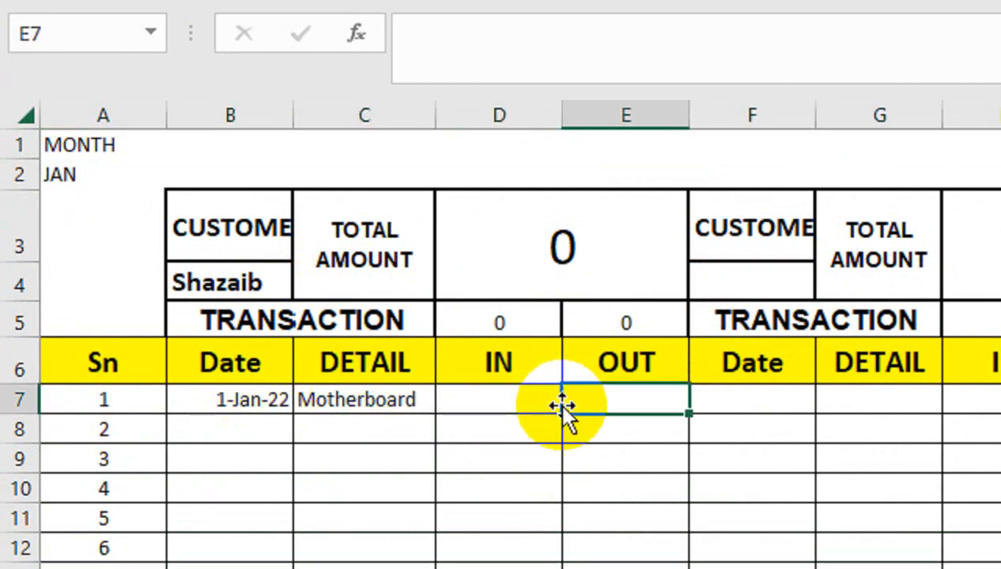
type("2500")
key("Return")
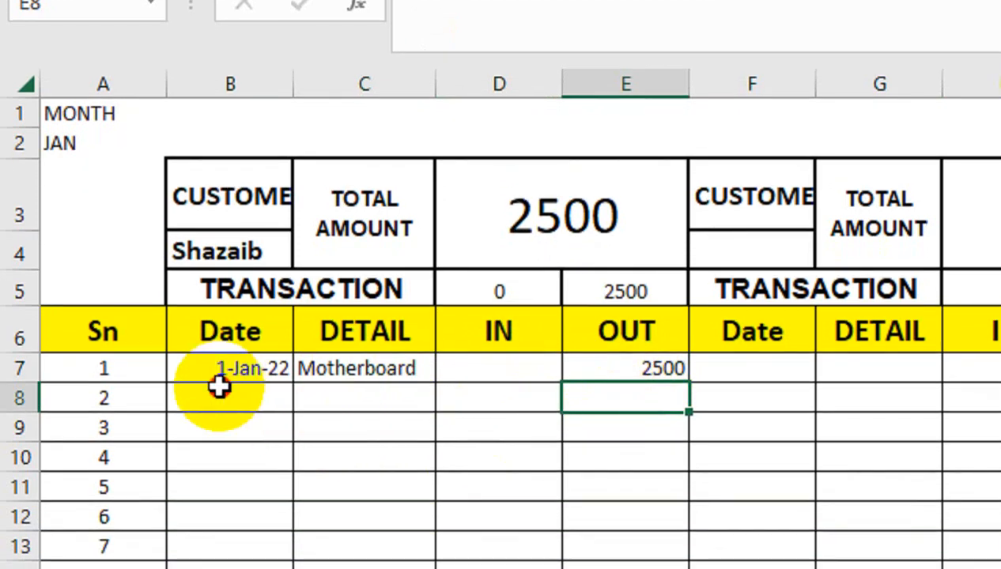
Enter the date 3-jan23 for the second transaction in B8.
left_click(219, 428)
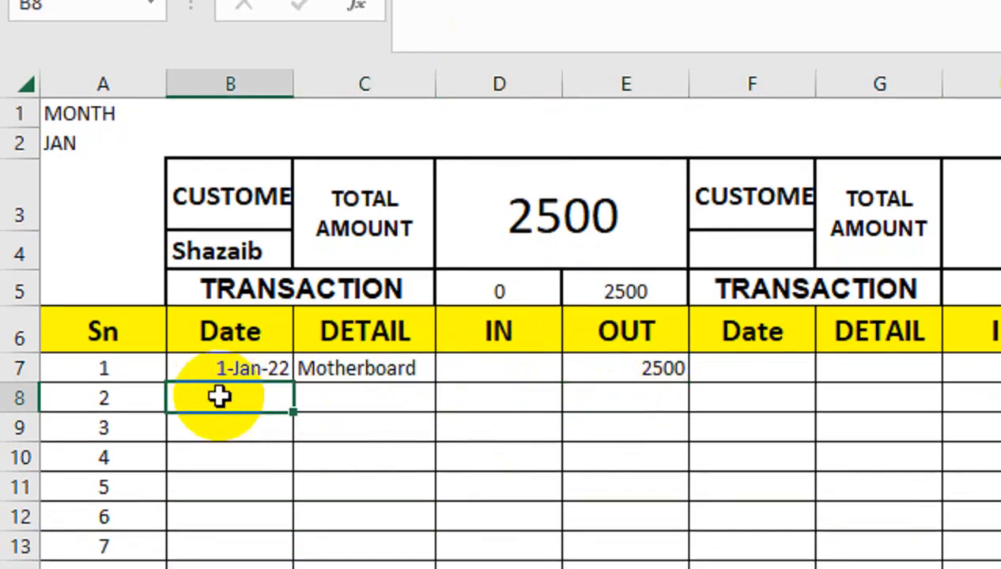
type("3-jsn-")
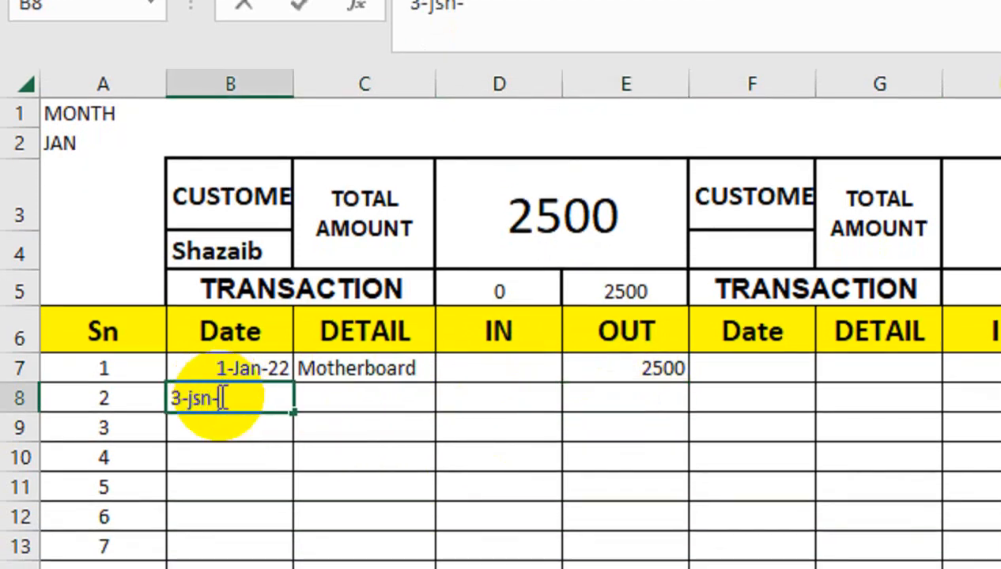
key("BackSpace")
key("BackSpace")
key("BackSpace")
type("a")
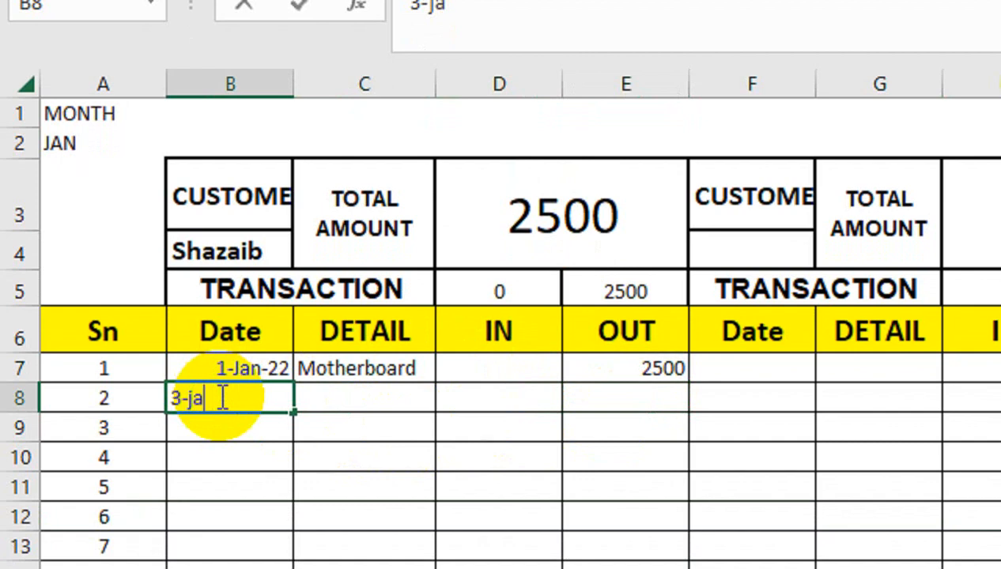
type("m")
key("BackSpace")
type("n223")
key("Return")
left_click(221, 395)
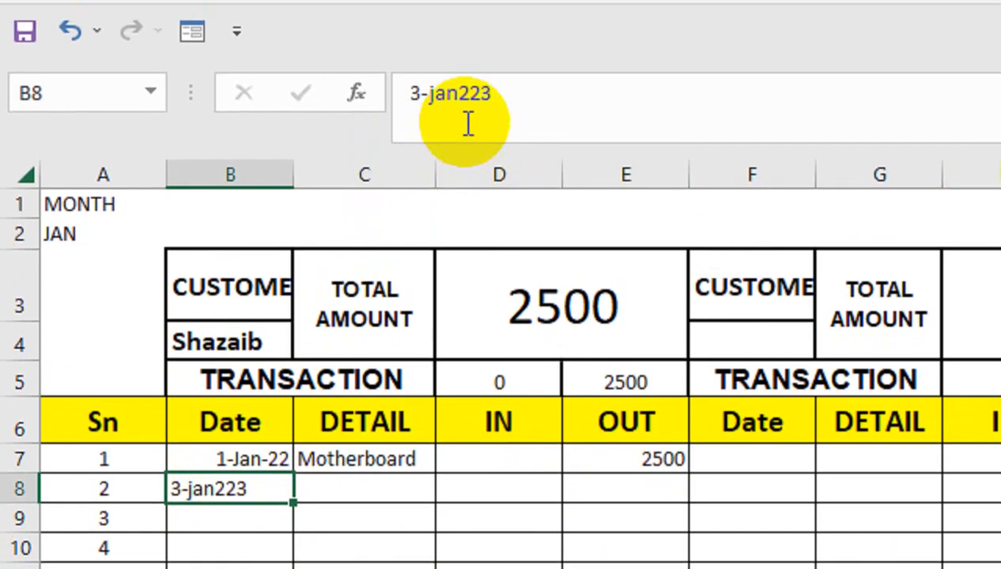
left_click(466, 1)
key("BackSpace")
key("Return")
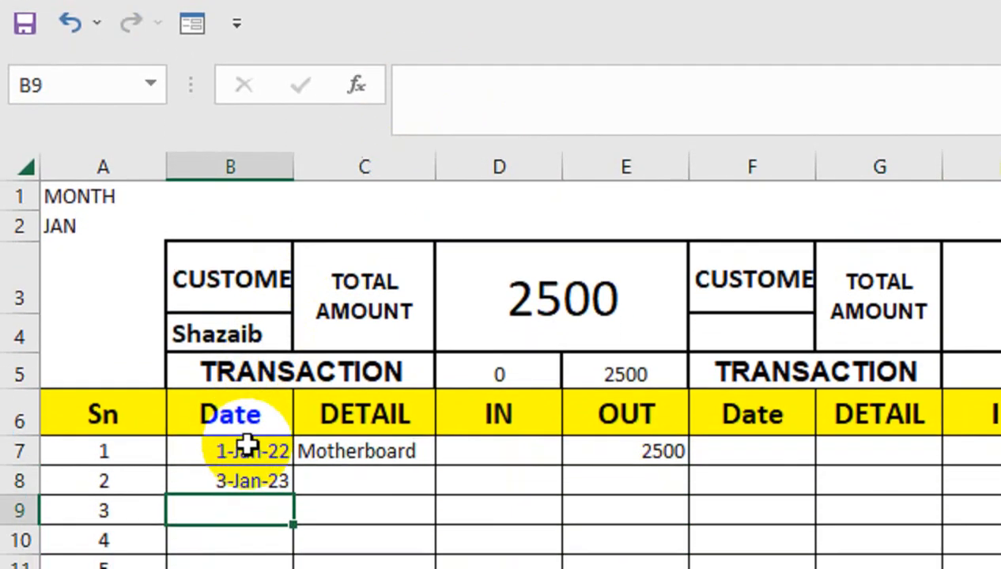
Change the year of the first transaction's date in B7 to 2023.
left_click(251, 509)
double_click(251, 420)
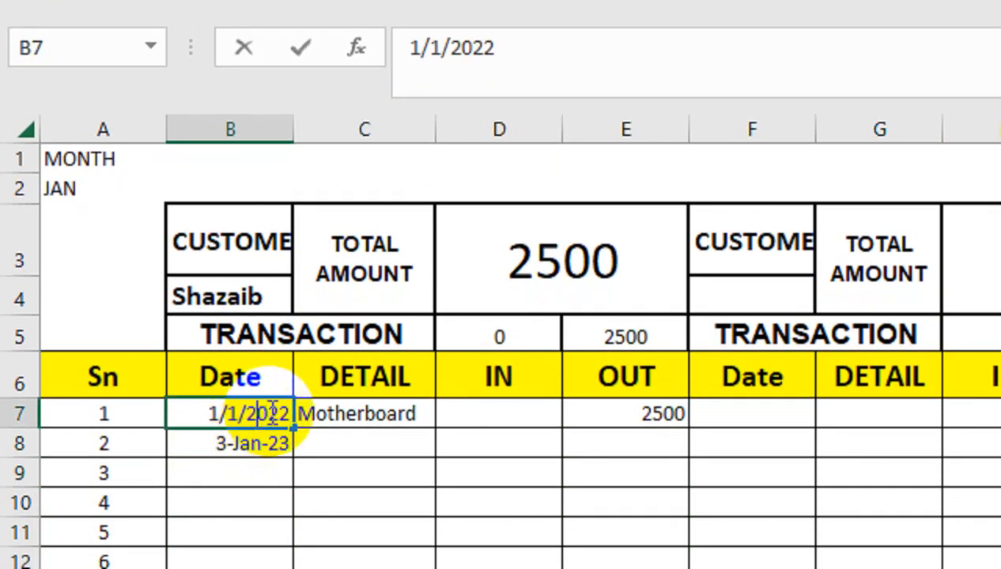
key("BackSpace")
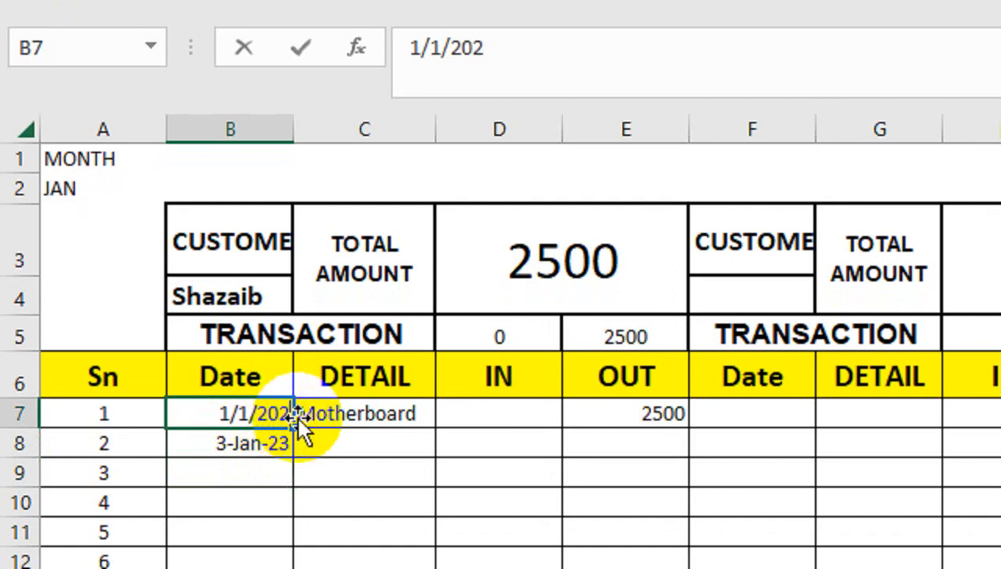
type("3")
key("Return")
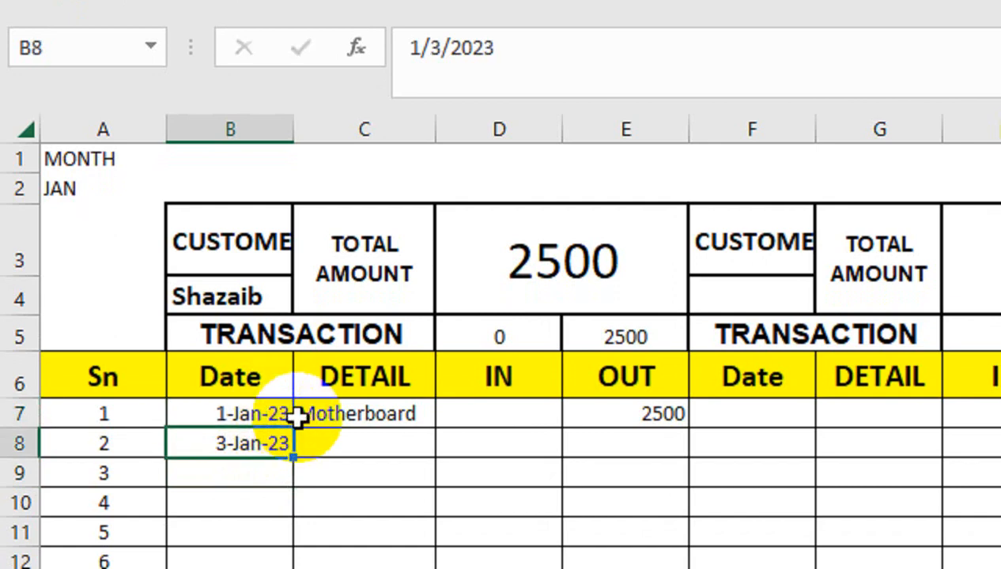
Complete the second transaction with the detail CPU in C8 and an OUT amount of 7000 in E8.
key("Tab")
type("cpu")
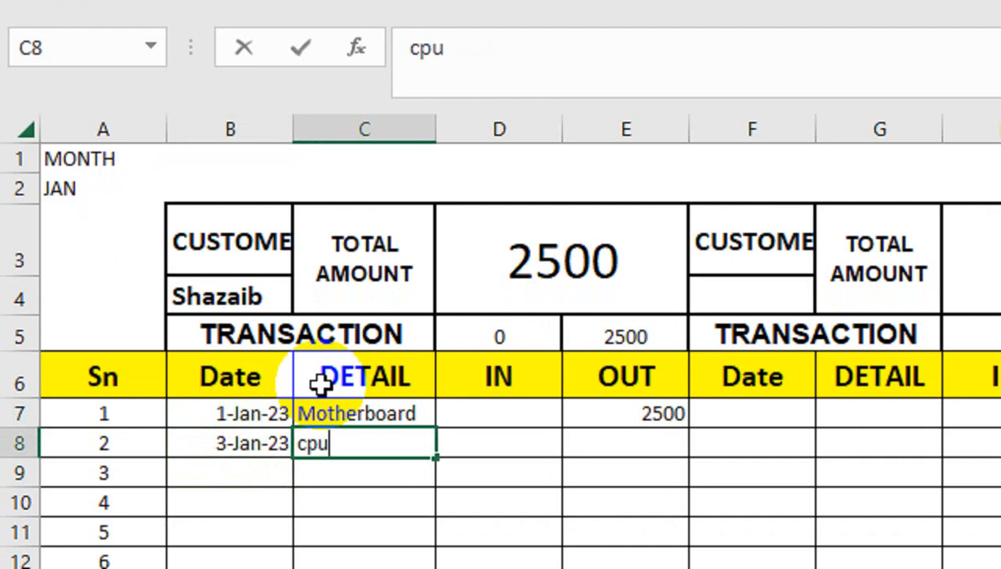
key("BackSpace")
key("BackSpace")
key("BackSpace")
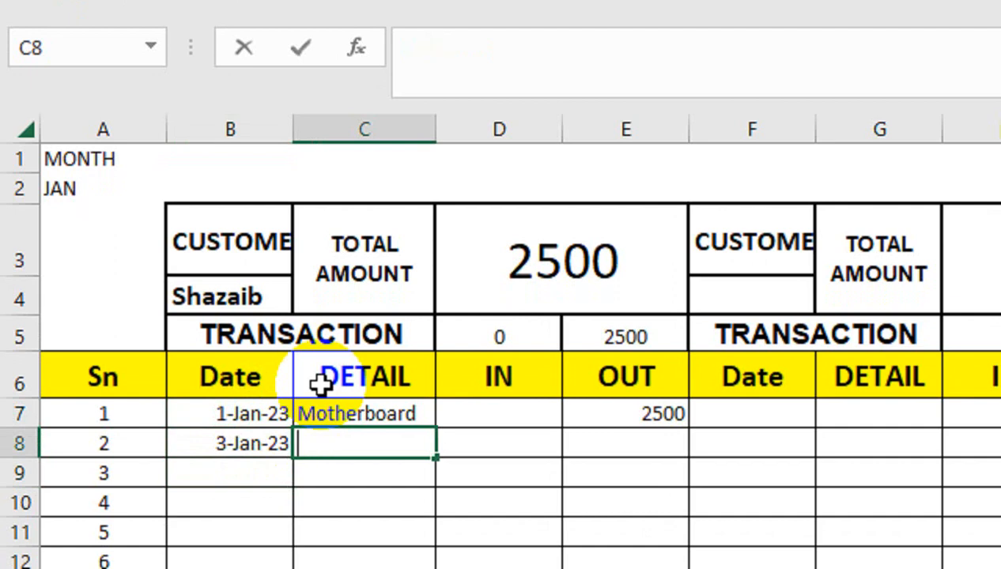
type("CPU")
key("Tab")
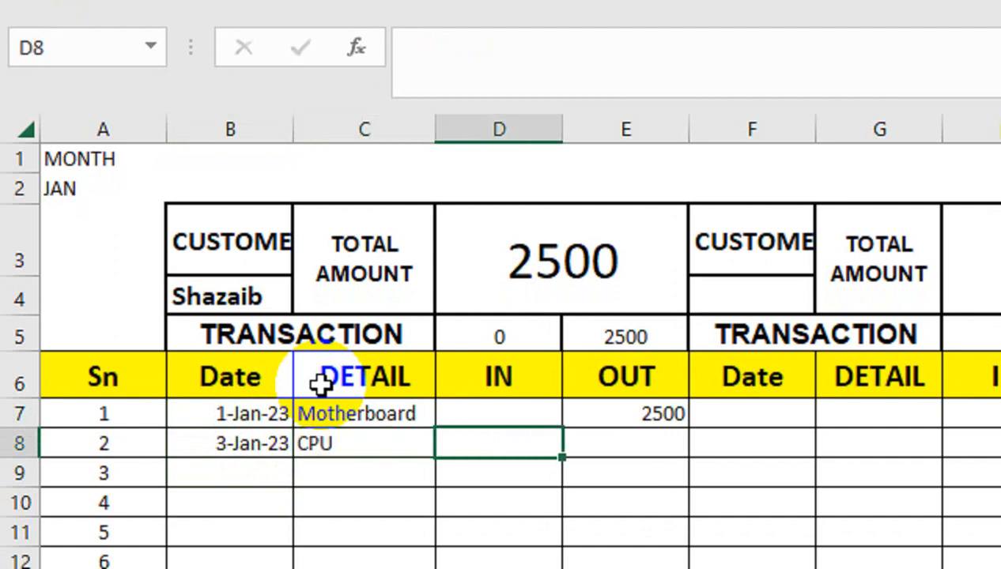
key("Tab")
type("7000")
key("Return")
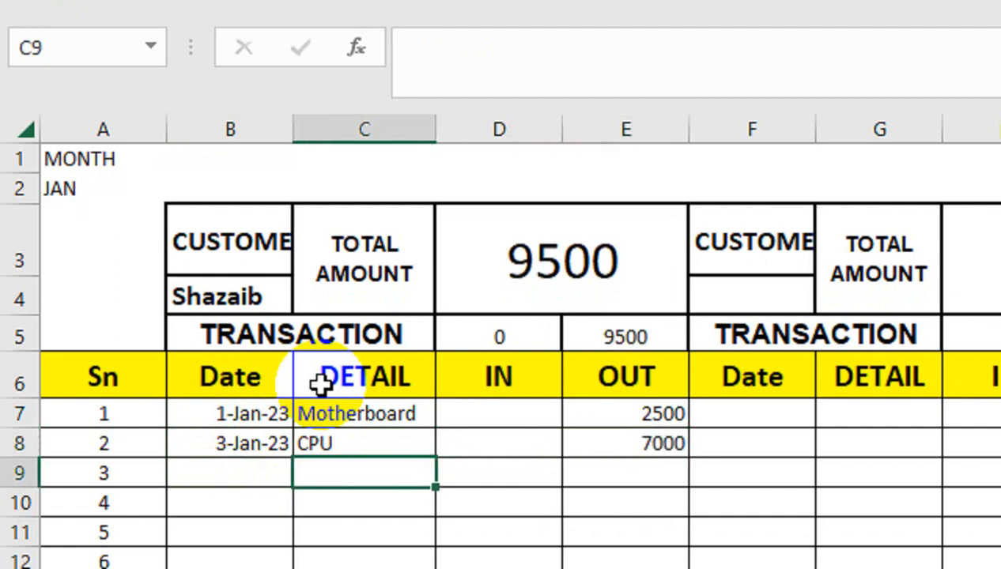
Enter the date 5-JAN-23 for the third transaction in B9.
key("Left")
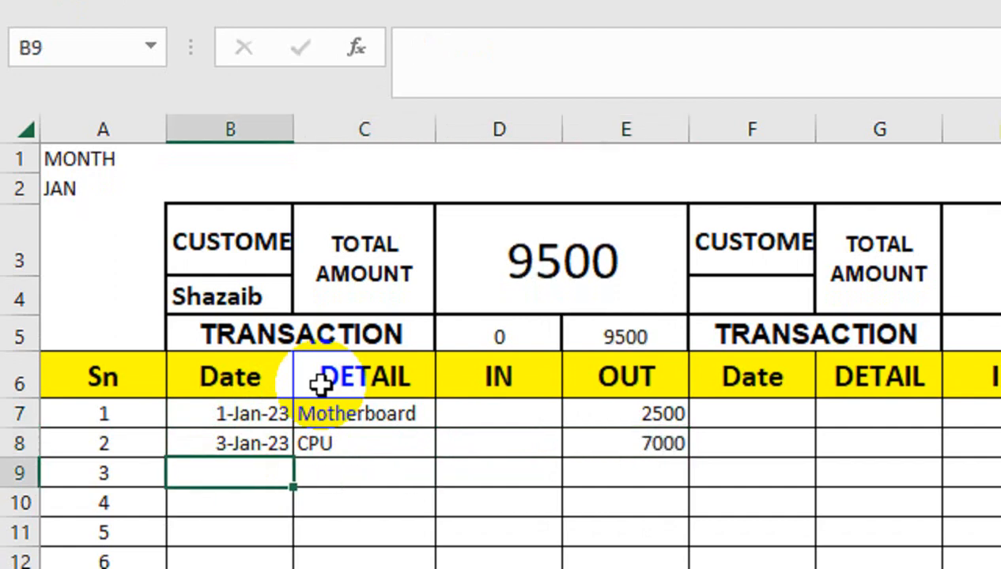
type("5-JAN")
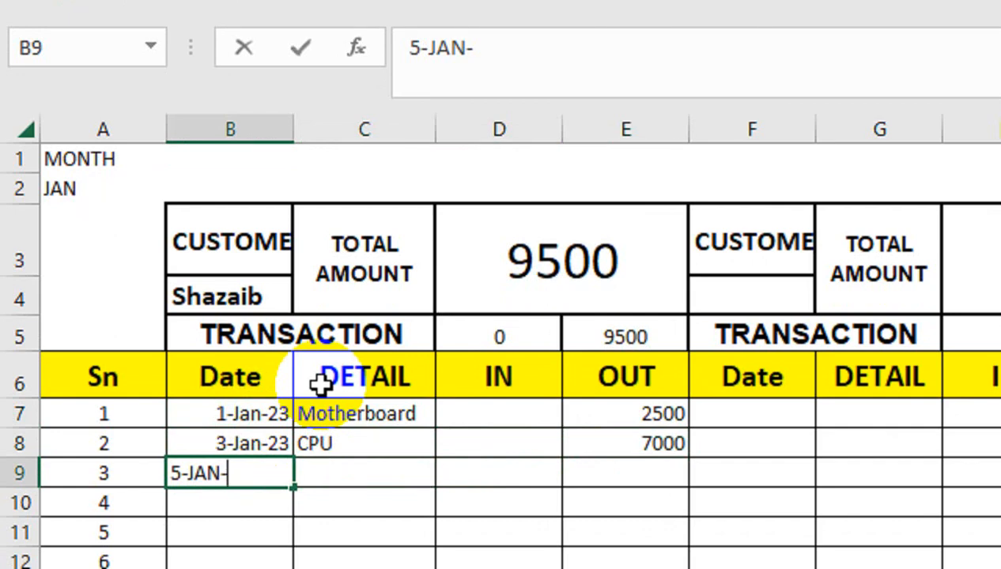
type("-23")
key("Return")
Enter 5000 as the IN amount of the third transaction in D9.
key("Up")
key("Right")
key("Right")
key("Right")
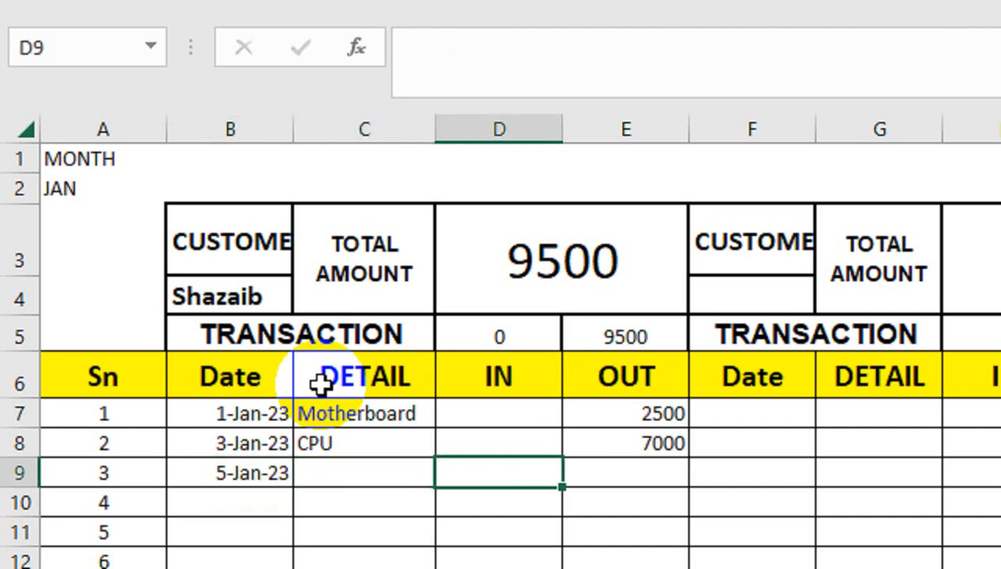
key("Left")
type("5000")
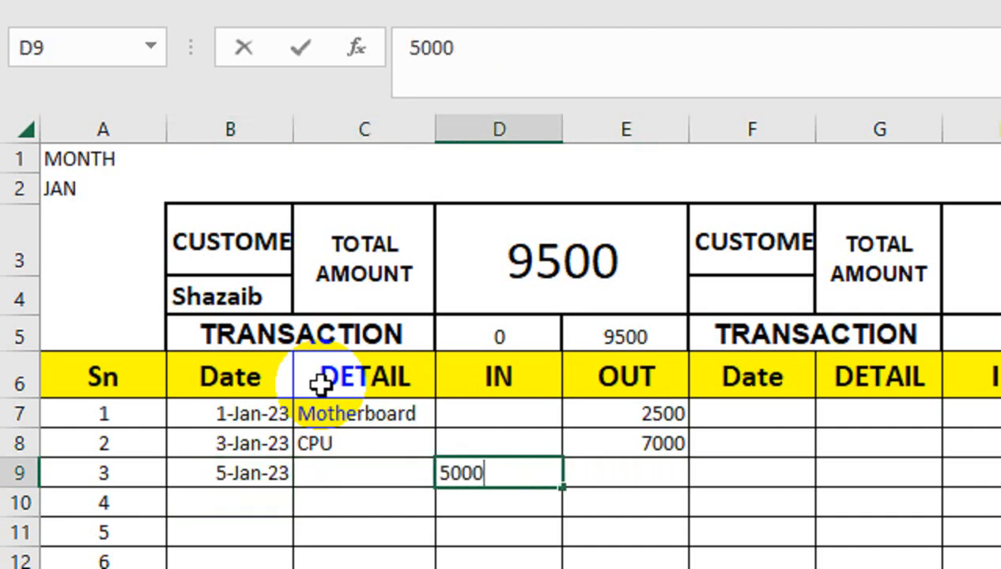
key("Return")
Enter CHEQUE as the detail of the third transaction in C9.
key("Up")
key("Left")
type("CH")
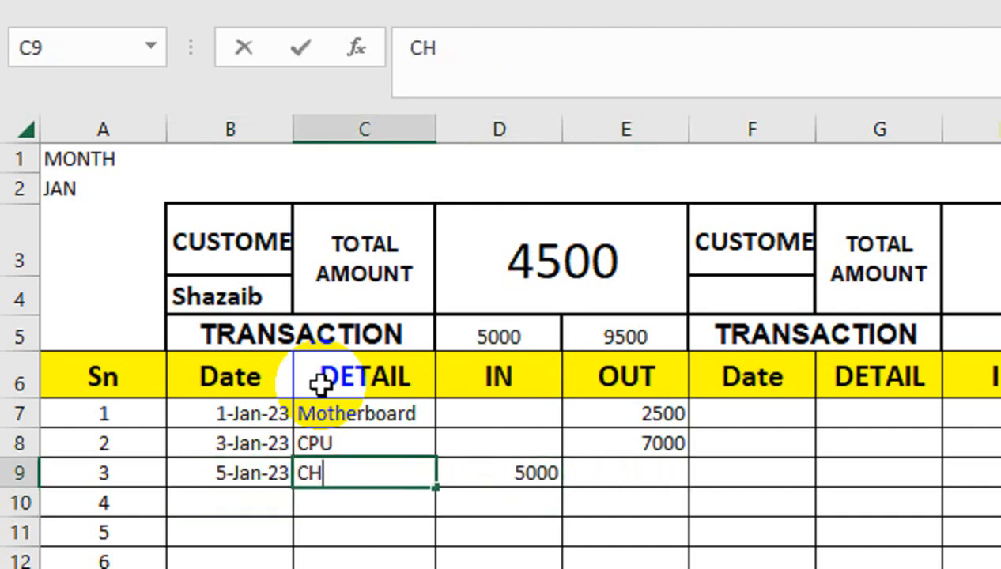
type("EQUR")
key("BackSpace")
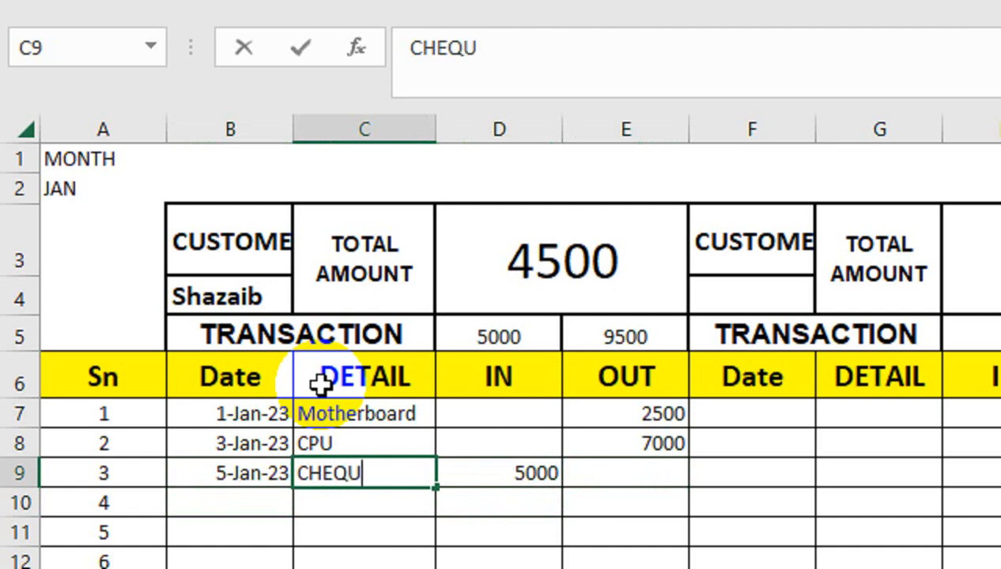
type("E")
key("Return")
key("Up")
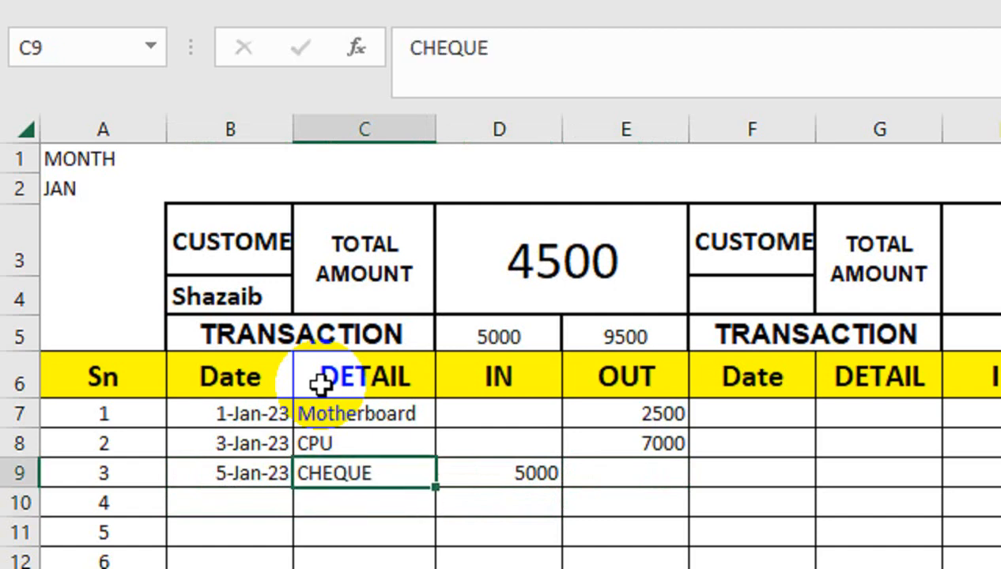
Enter the second customer's name in F4.
key("Right")
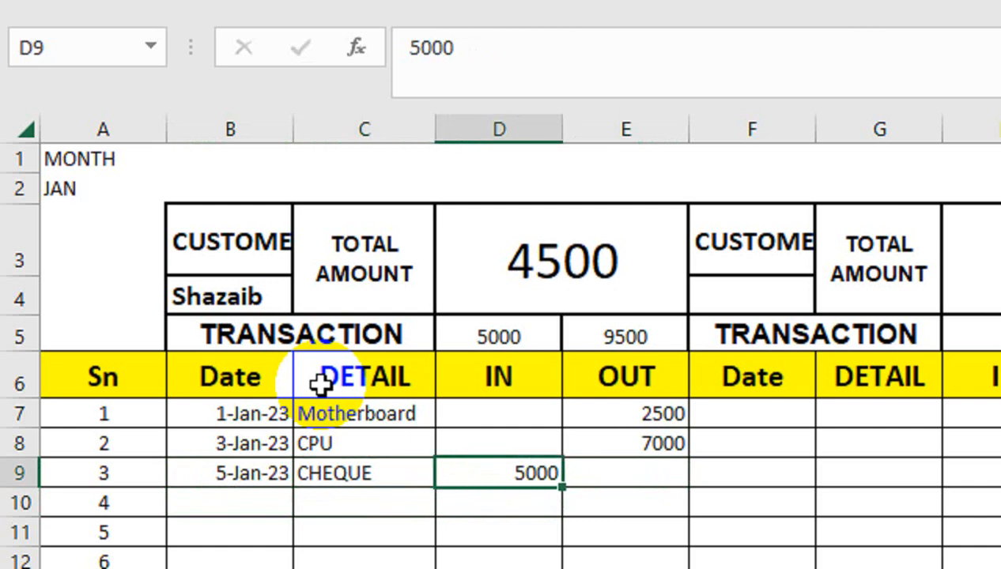
left_click(656, 335)
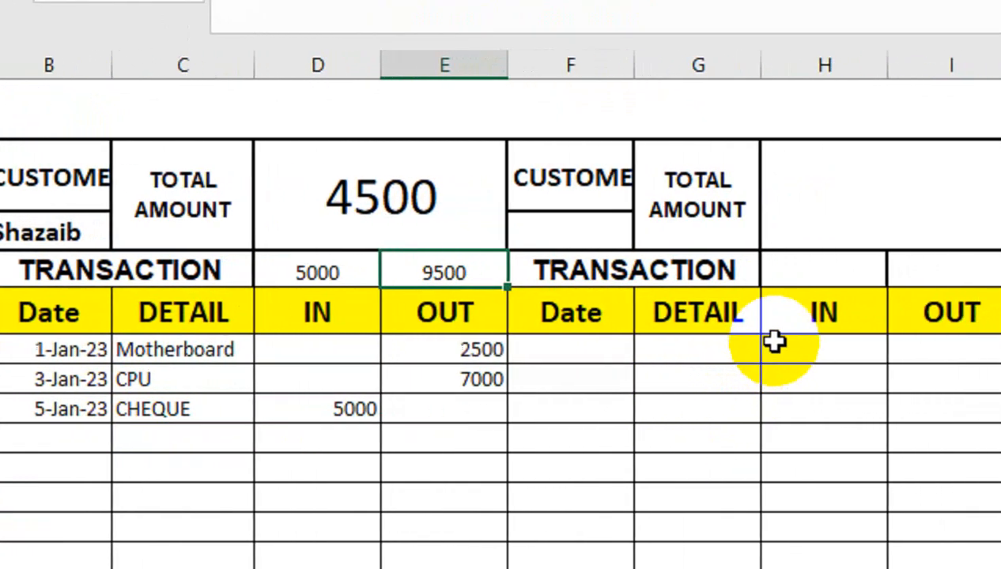
left_click(583, 225)
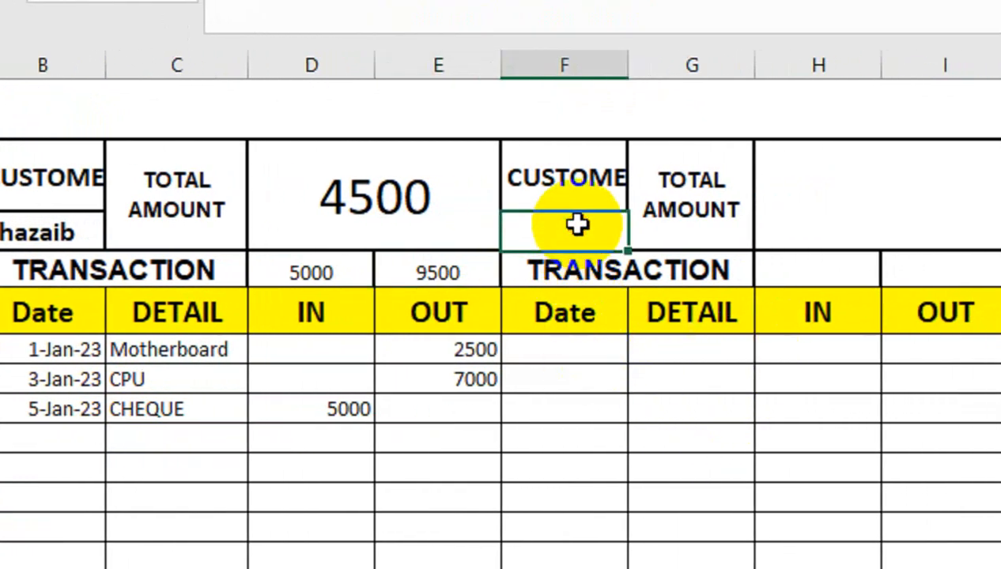
type("r")
key("BackSpace")
type("Rehan")
key("Return")
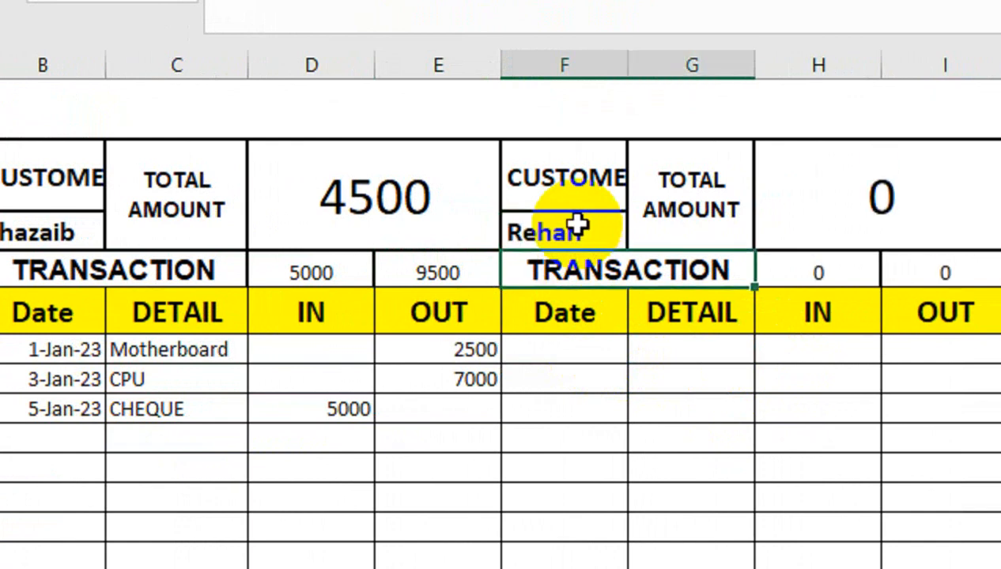
Enter the date 5-Jan-23 for the second customer's first transaction in F7.
key("Up")
key("Down")
key("Down")
key("Down")
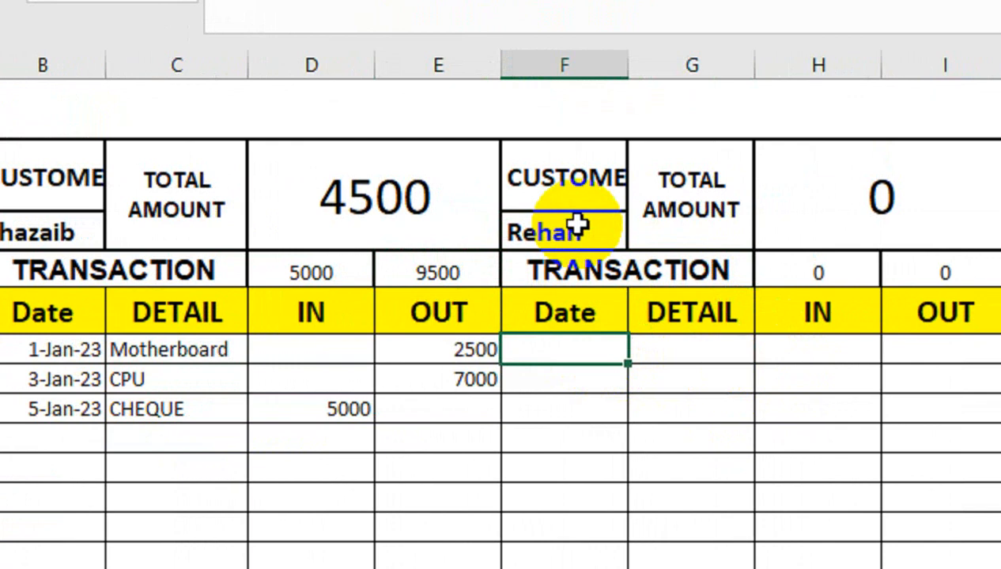
type("5-jan-")
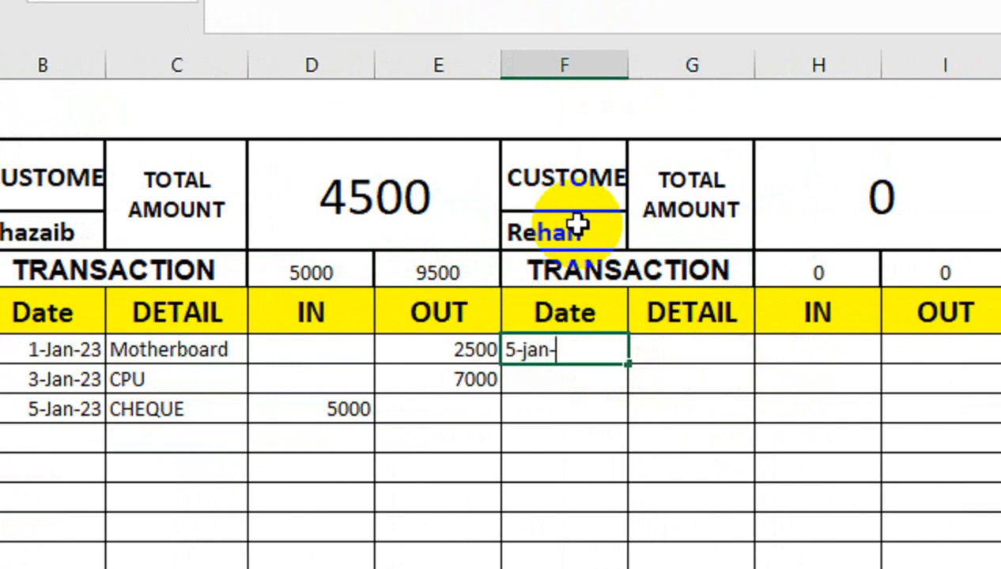
type("23")
key("Return")
Complete the second customer's first transaction with the detail Mouse in G7 and an OUT amount of 5000 in I7.
key("Right")
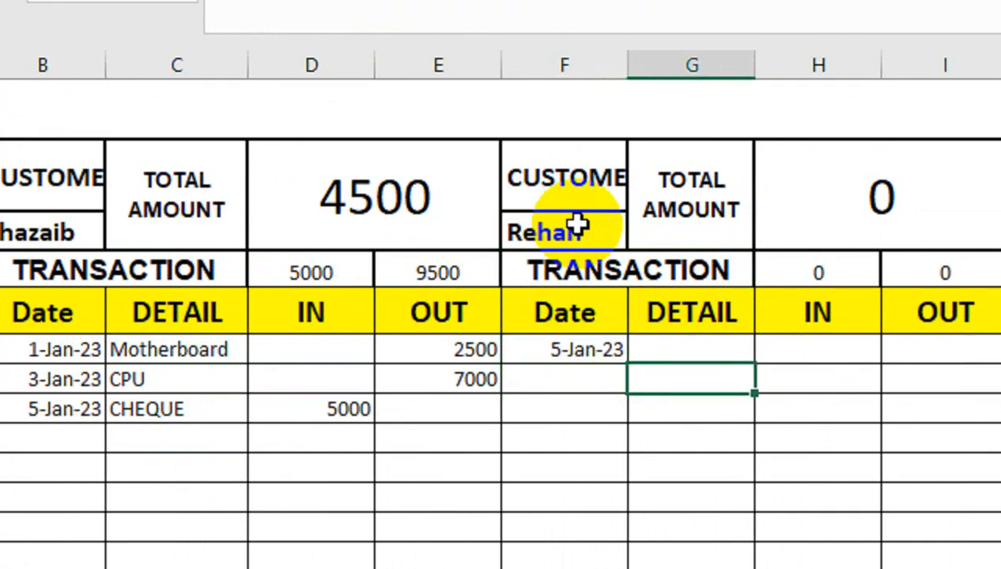
key("Up")
key("BackSpace")
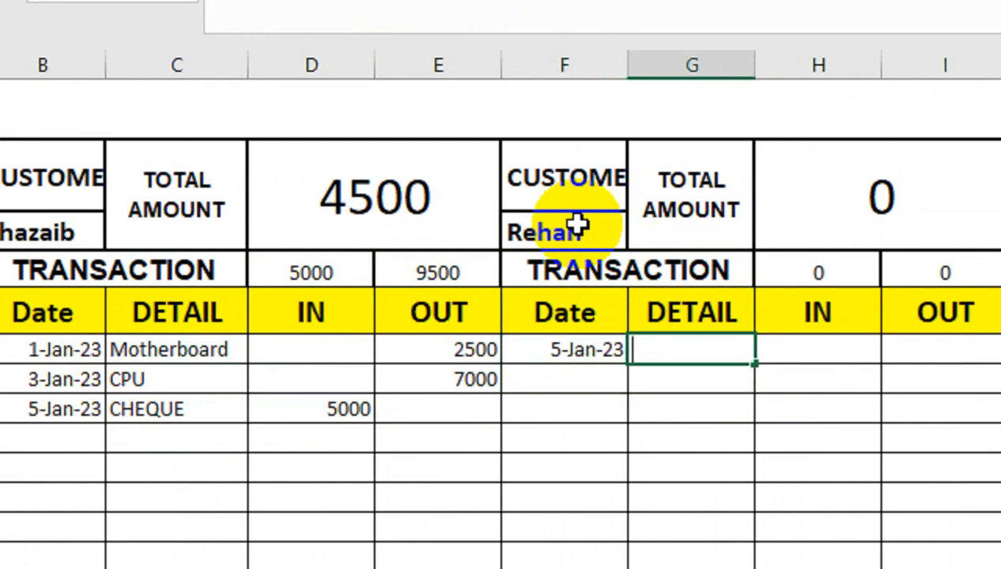
type("Mouse")
key("Right")
key("Right")
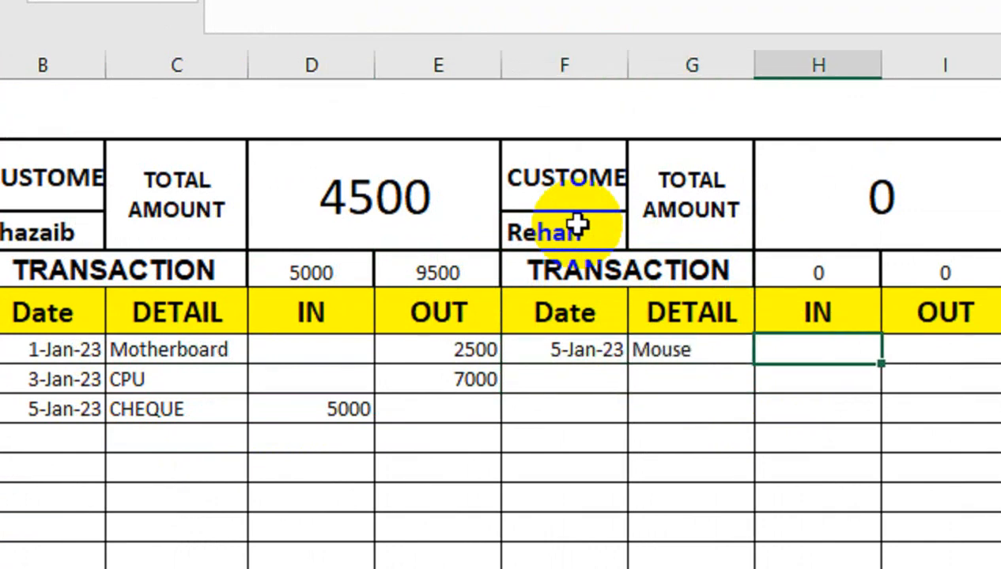
type("5")
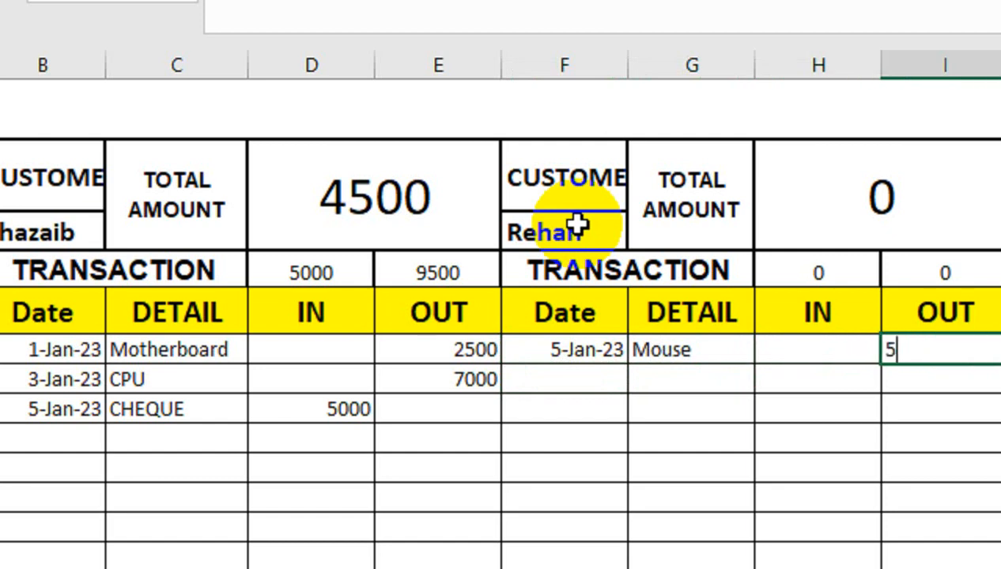
type("000")
key("Return")
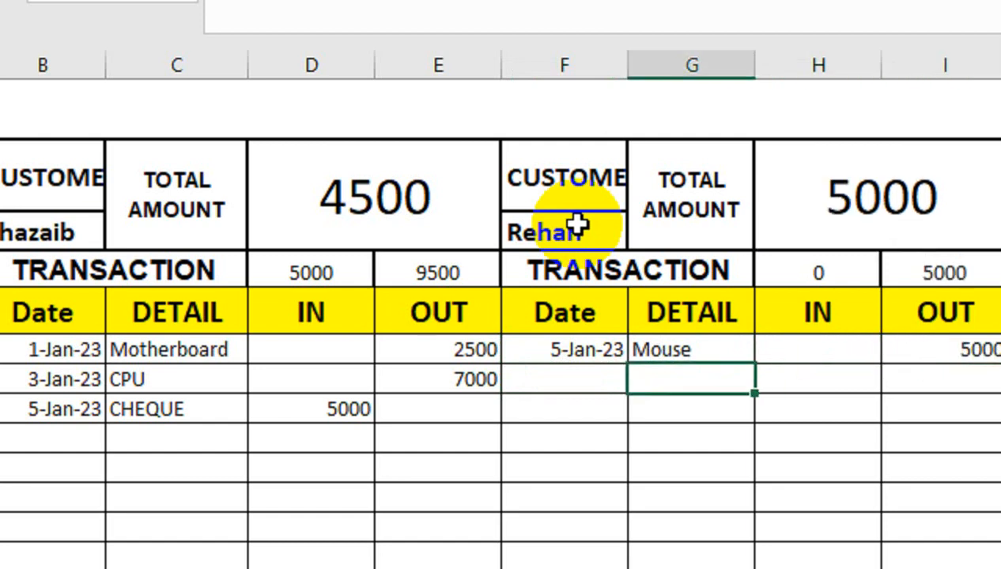
Enter the date 10-Jan-23 in G8 and move it to the Date cell F8 for the second customer's second transaction.
type("10-jan")
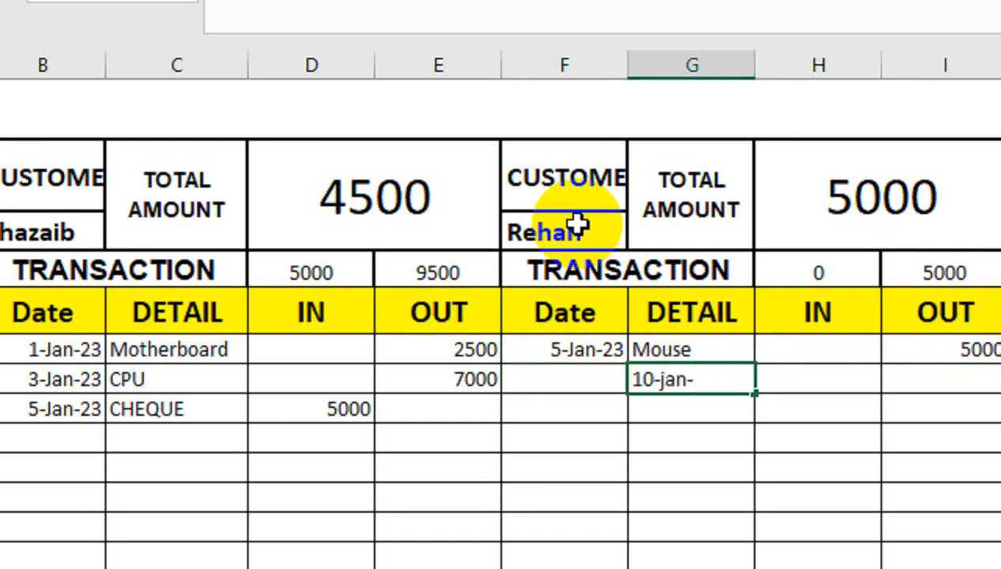
type("-23")
key("ctrl+Return")
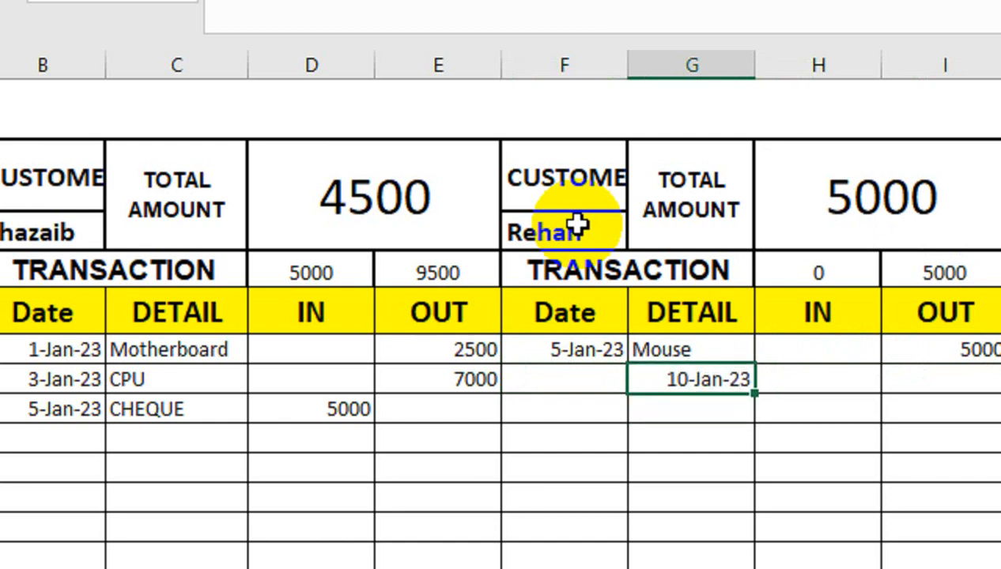
key("ctrl+c")
key("Left")
type("v")
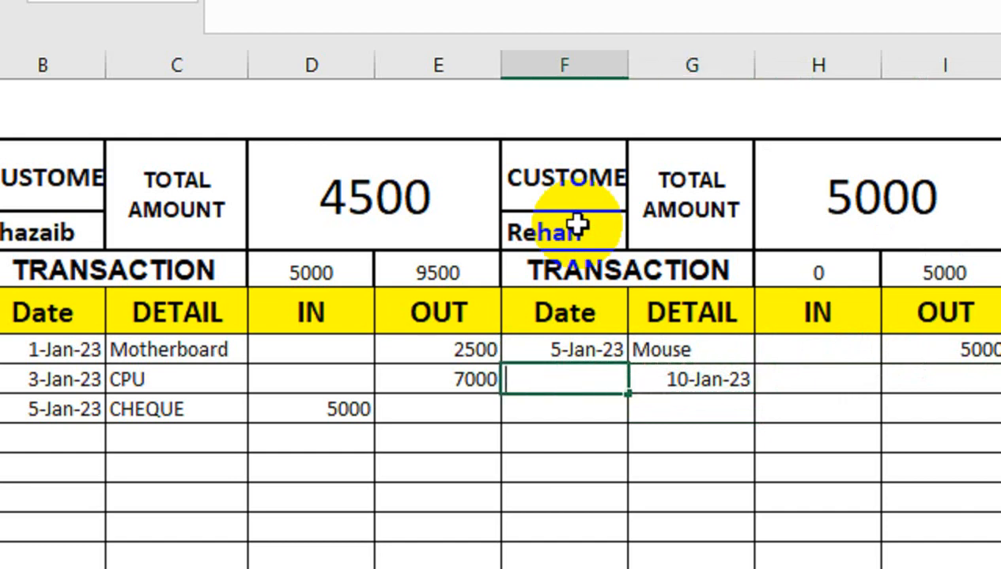
key("Tab")
key("ctrl+x")
key("Left")
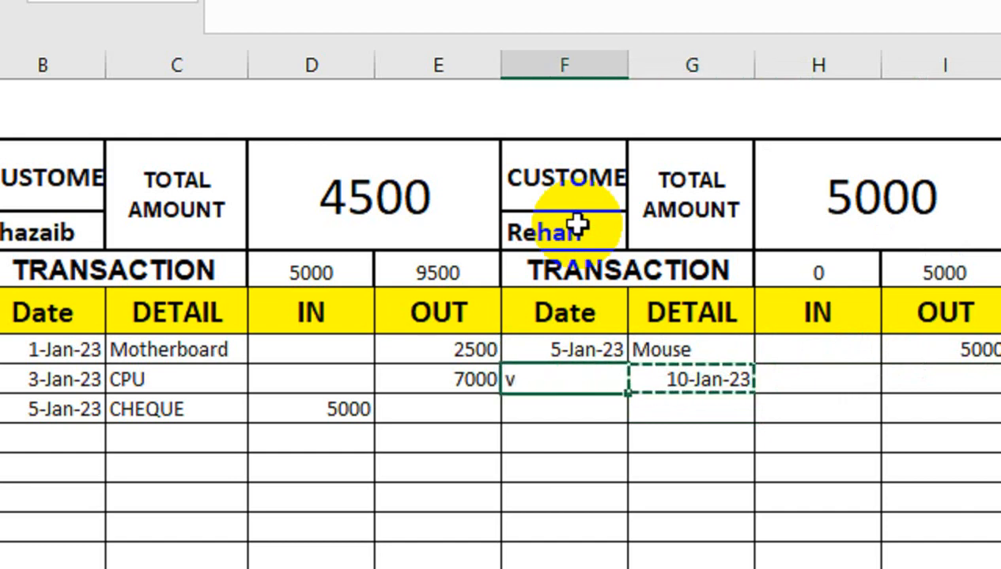
key("ctrl+v")
key("Tab")
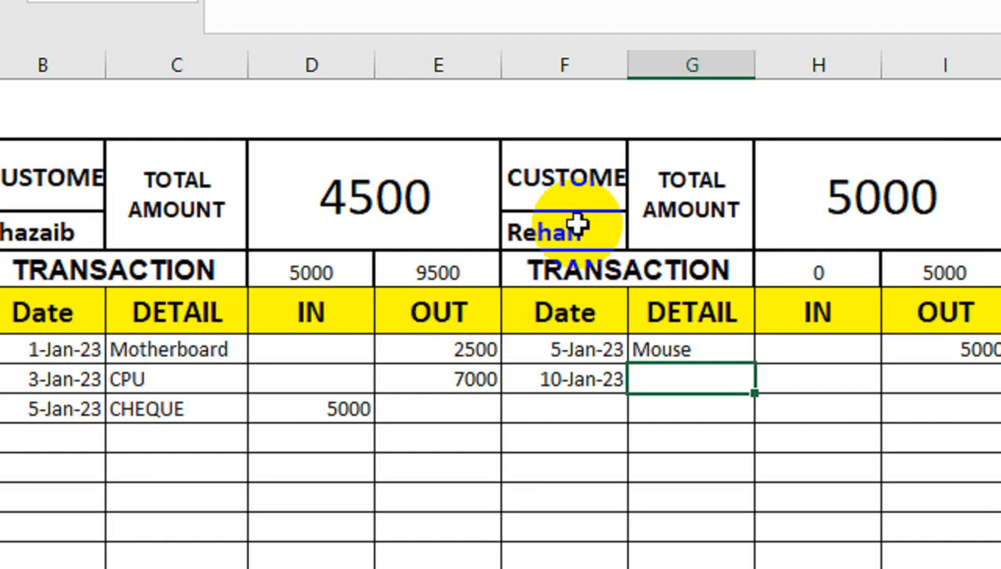
Enter the detail Headphone in G8 and an OUT amount of 1500 in I8.
type("Head")
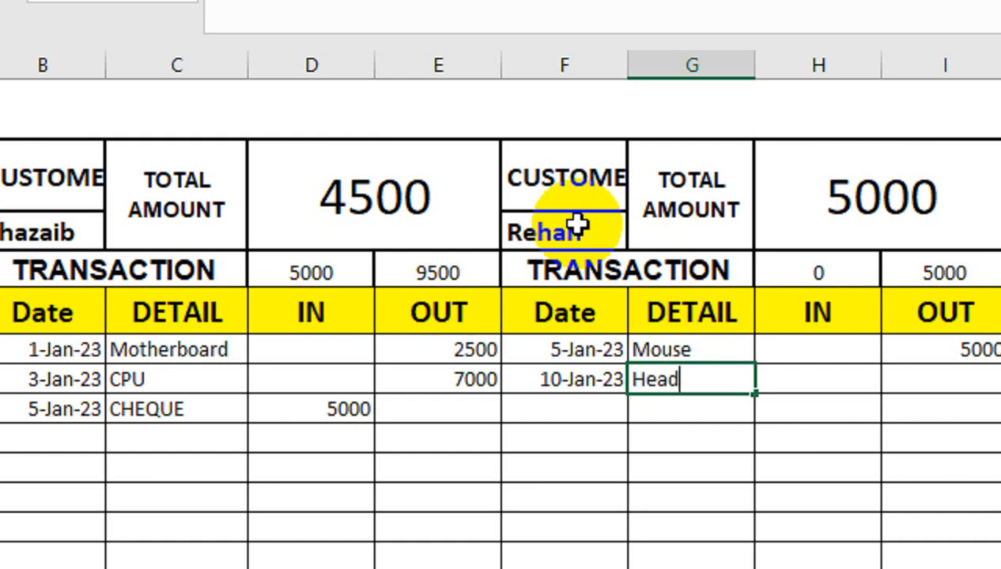
type("phoe")
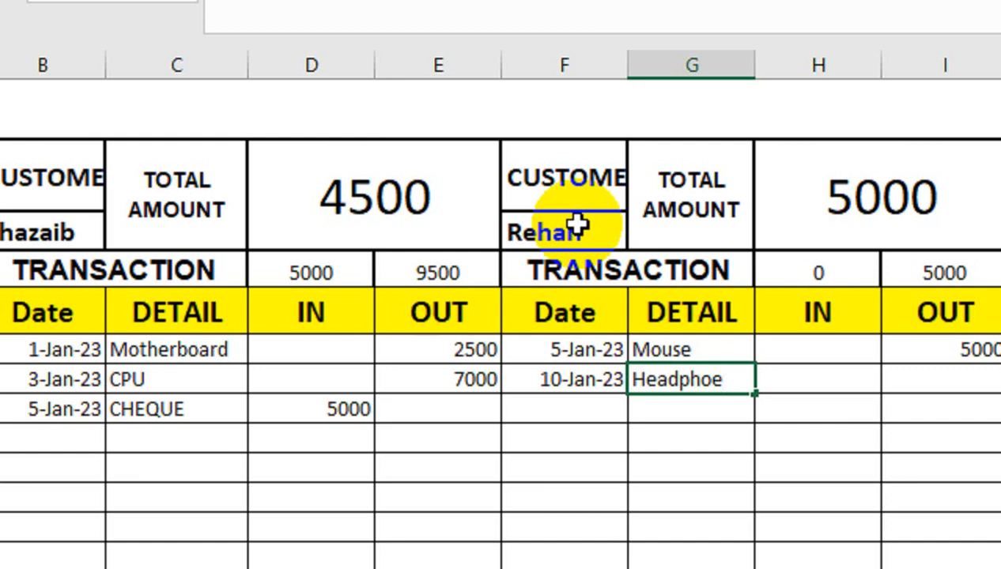
key("BackSpace")
type("ne")
key("Tab")
key("Tab")
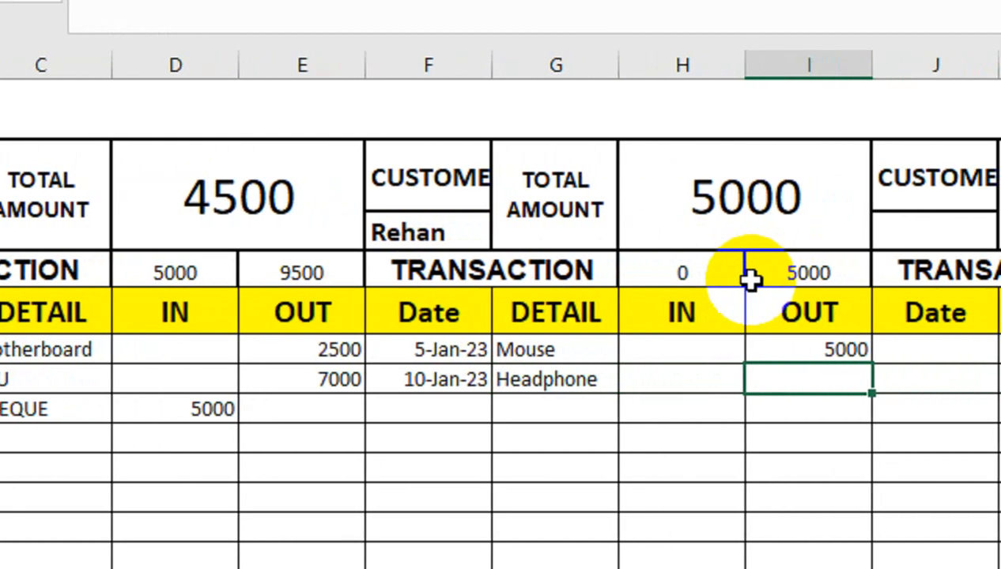
type("1500")
key("Return")
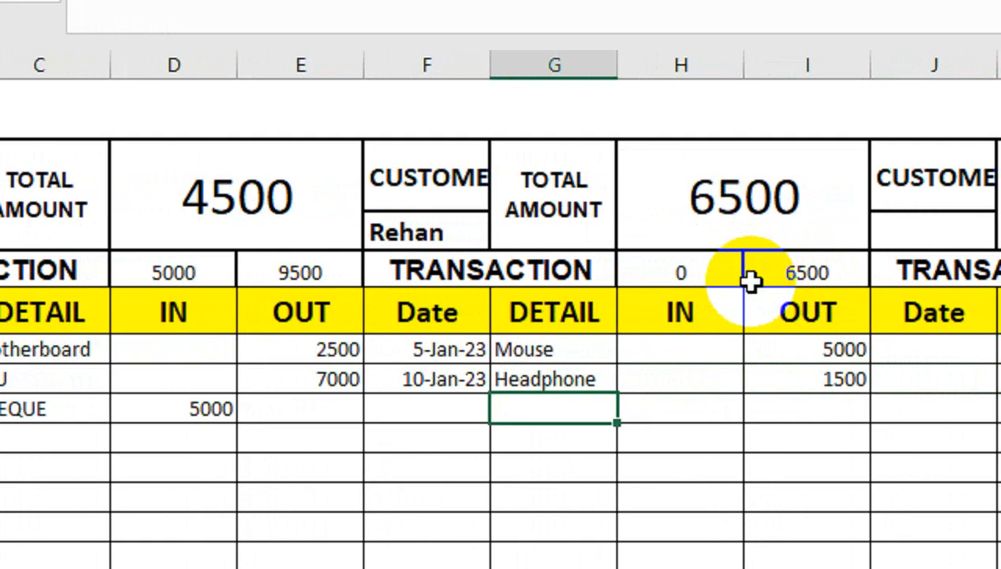
Enter the date 12-Jan-23 for the second customer's third transaction in F9.
key("Left")
type("12-jan-23")
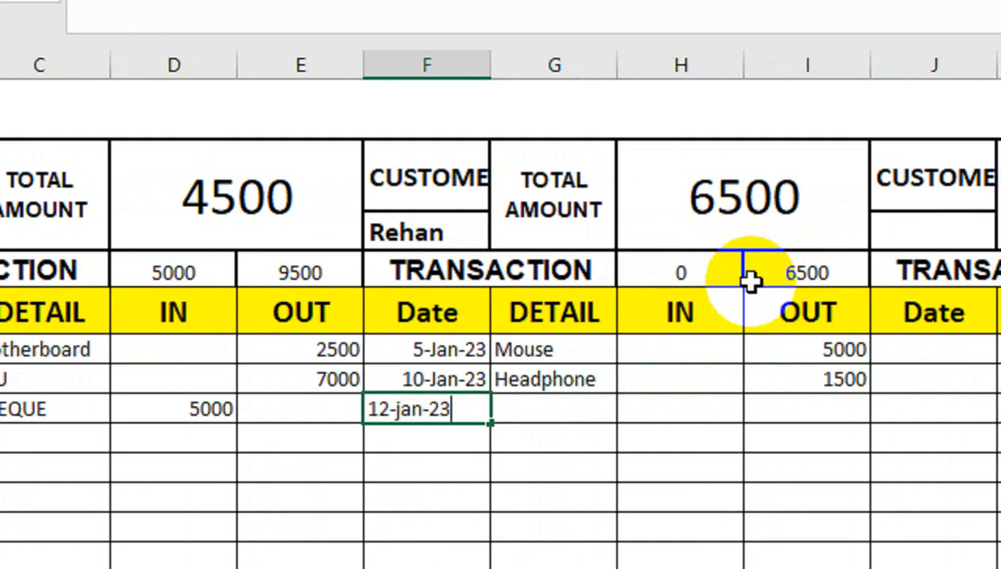
key("Return")
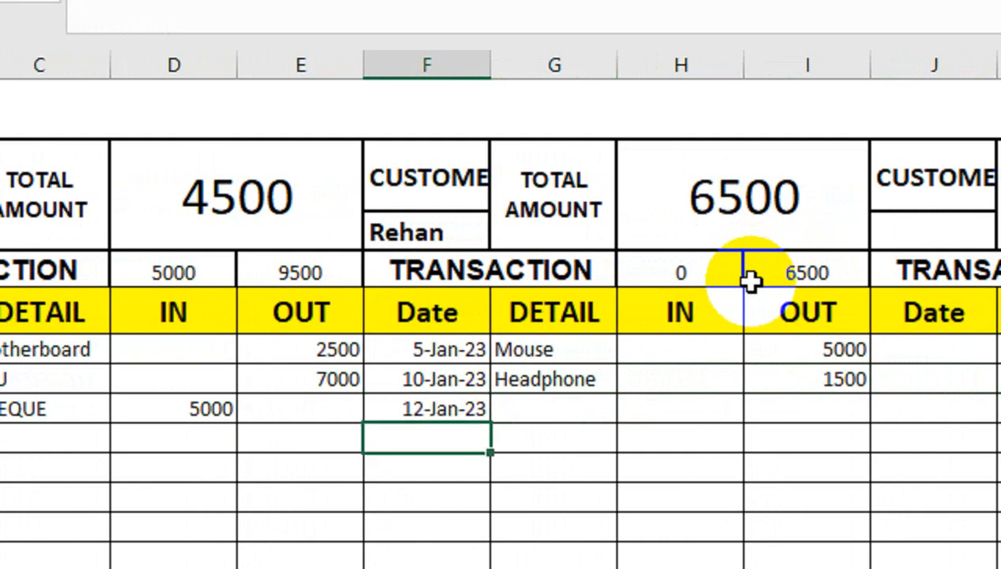
Enter the detail Keyboard in G9 and an OUT amount of 500 in I9.
key("Up")
key("Right")
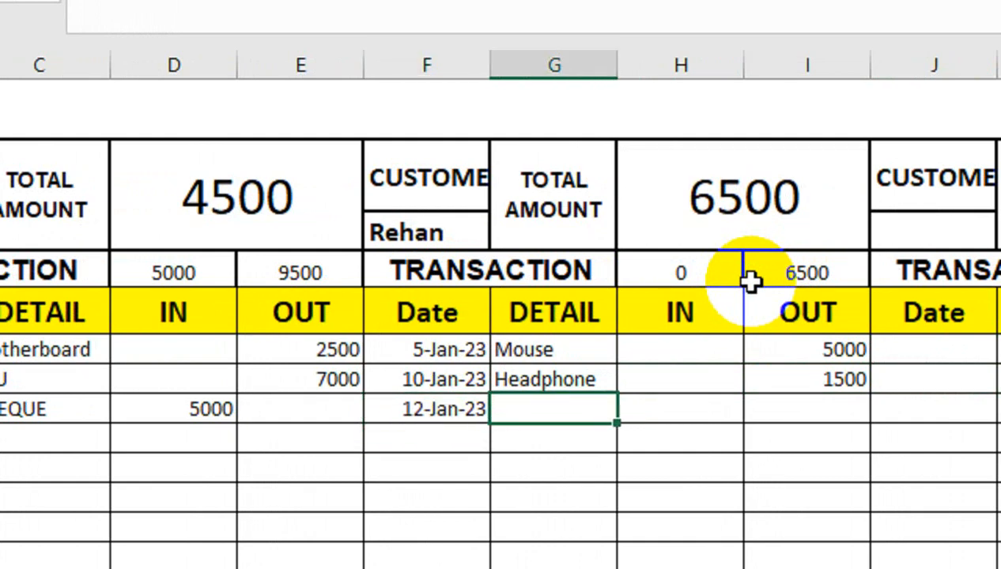
type("Keyboard")
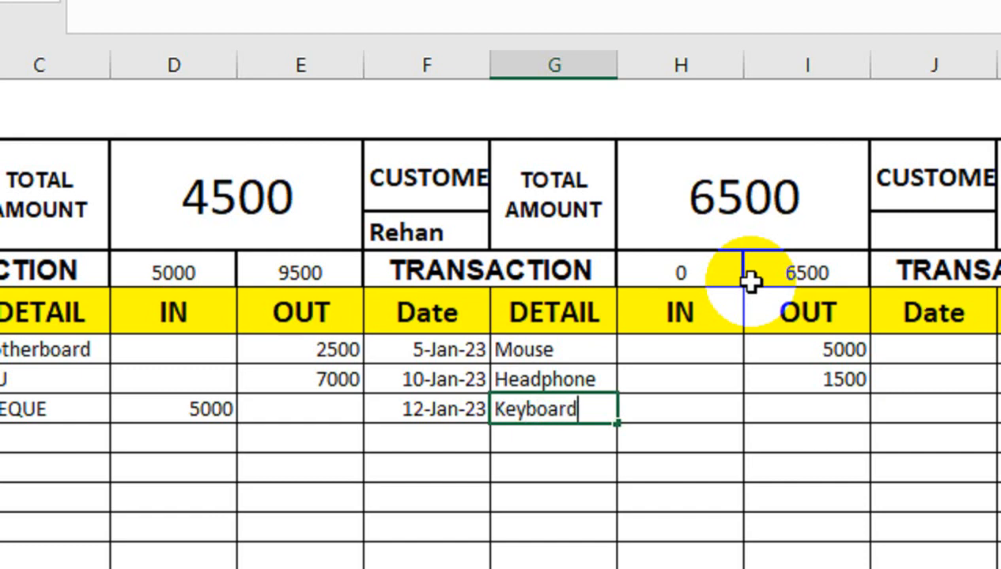
key("Right")
key("Right")
type("5")
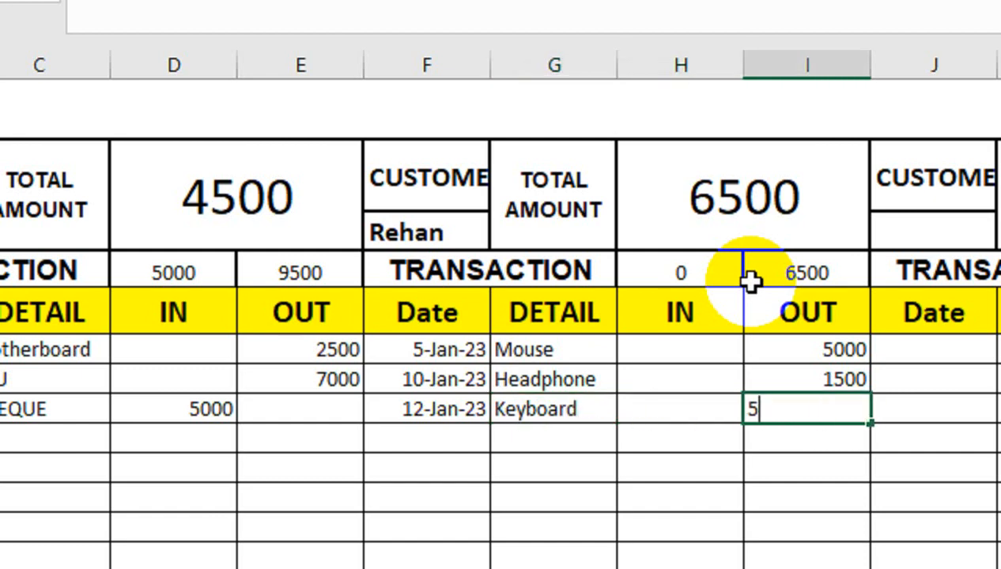
type("00")
key("Return")
Enter the date 13-Jan-23 for the second customer's fourth transaction in F10.
key("Left")
key("Left")
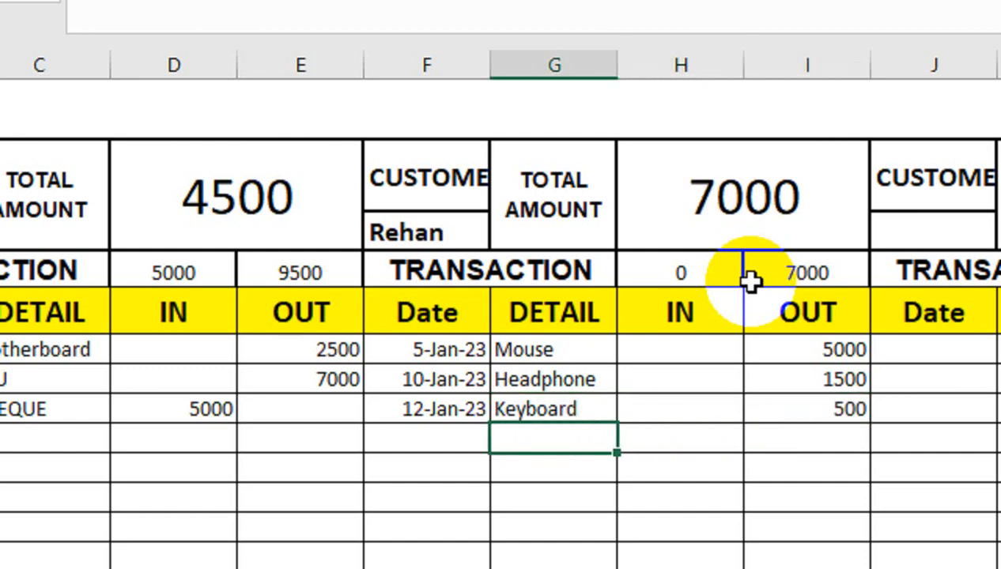
key("Left")
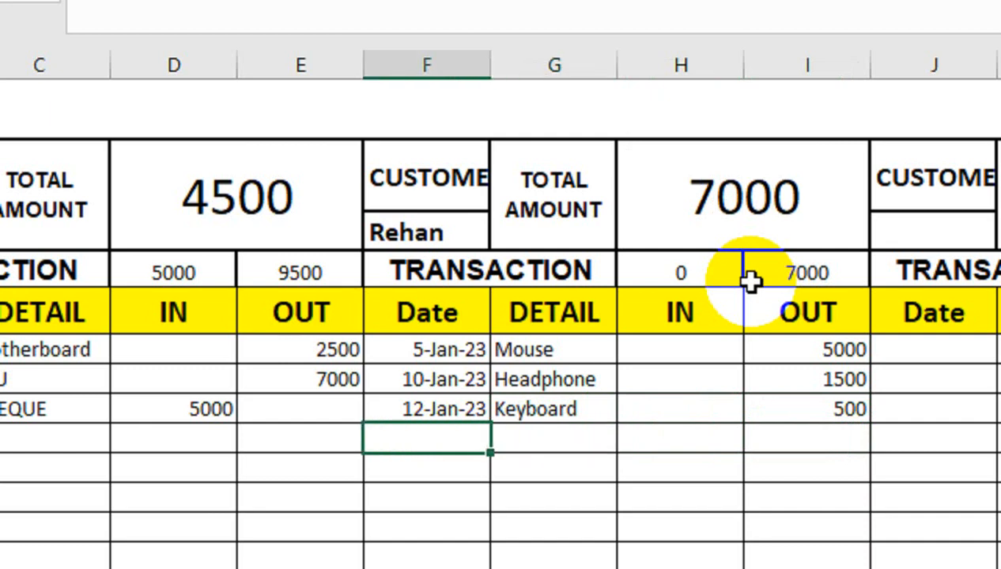
type("13-jan-23")
key("Tab")
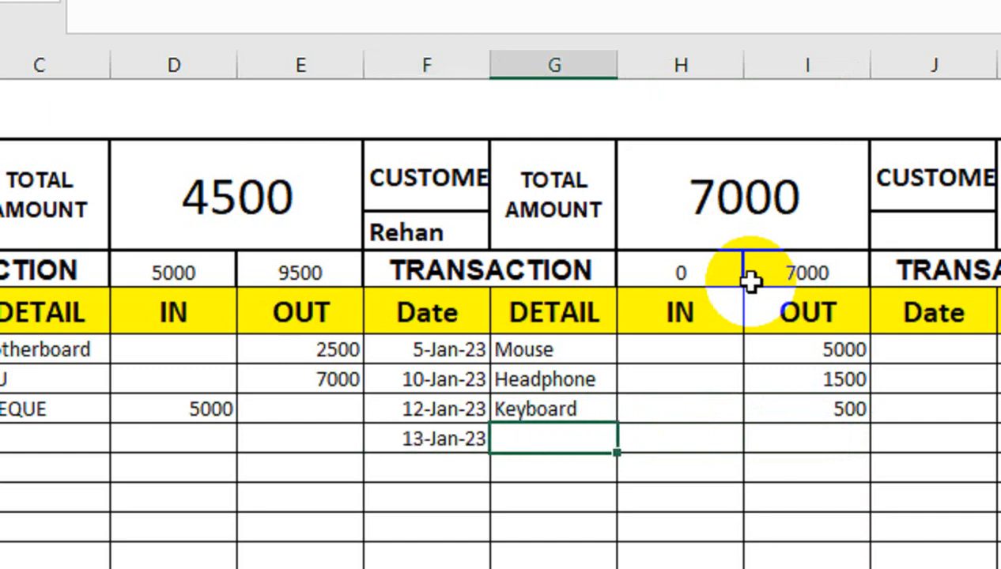
Complete the fourth transaction with the detail Cash in G10 and an IN amount of 5000 in H10.
type("Cash")
key("Tab")
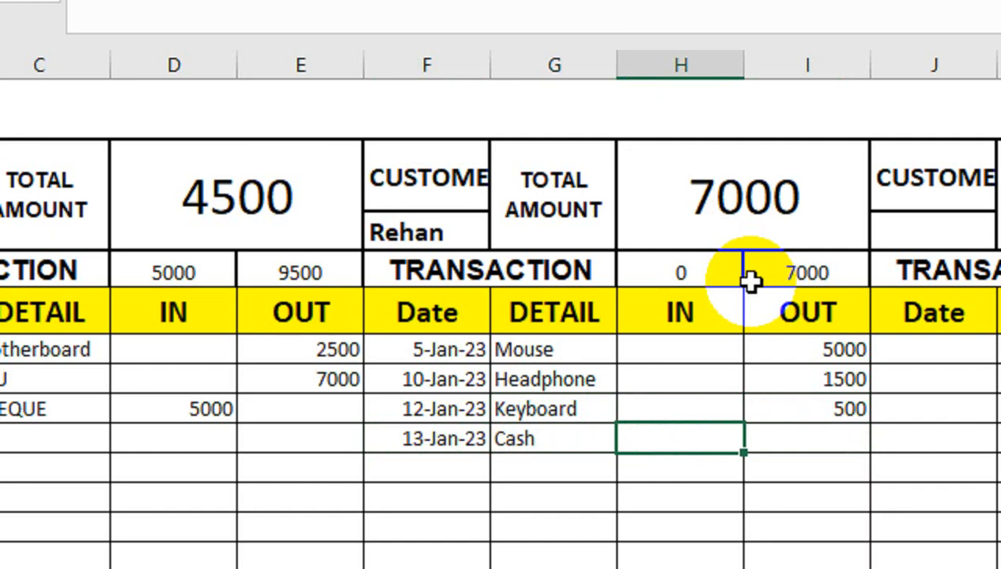
type("5000")
key("Tab")
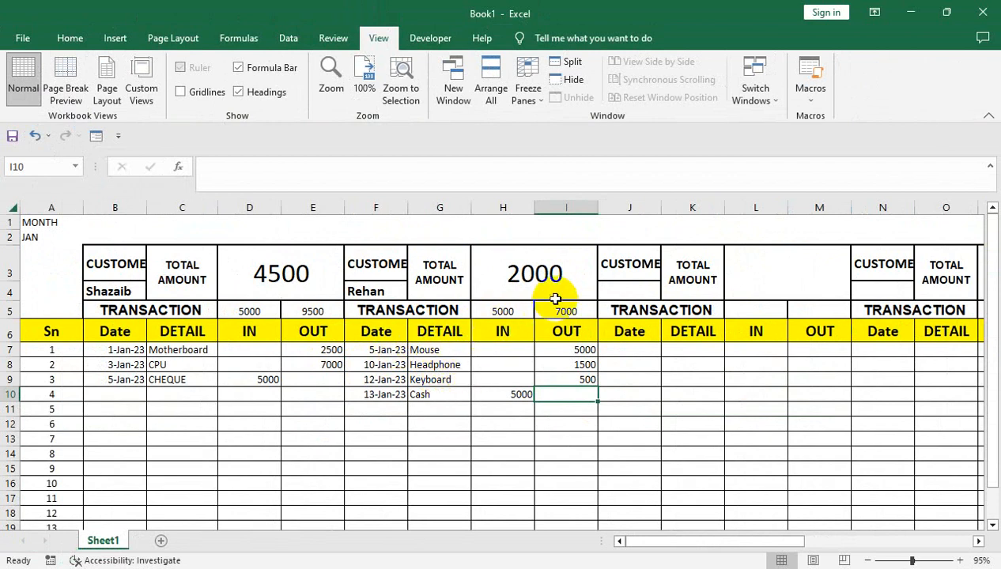
Widen column J slightly and auto-fit columns B and F to their CUSTOMER headings.
left_click_drag(661, 212, 663, 212)
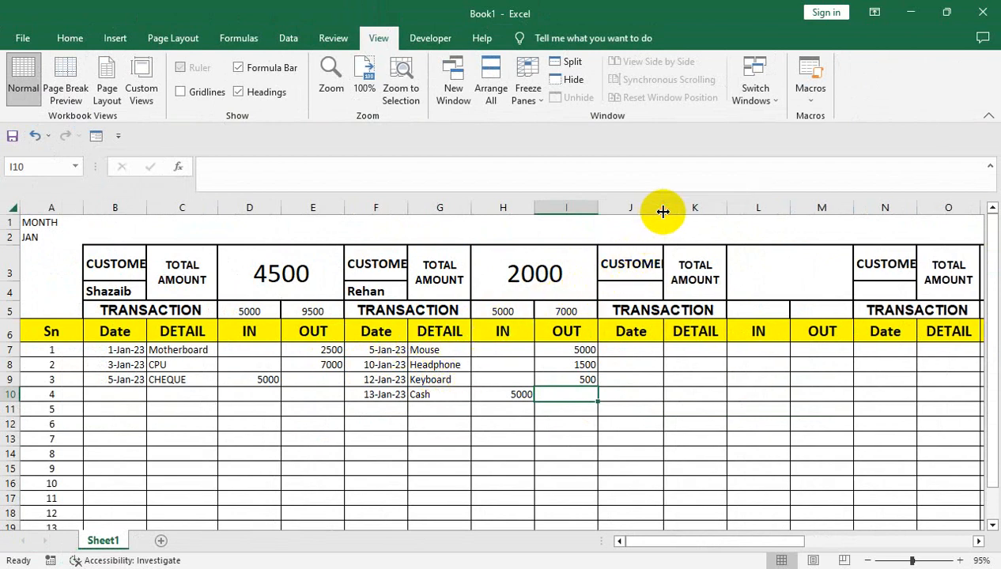
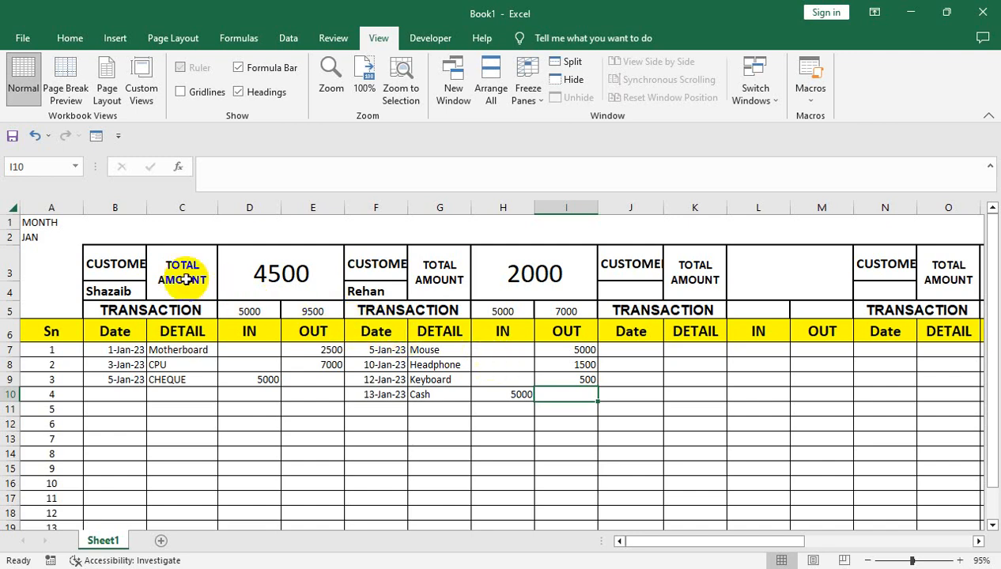
double_click(144, 209)
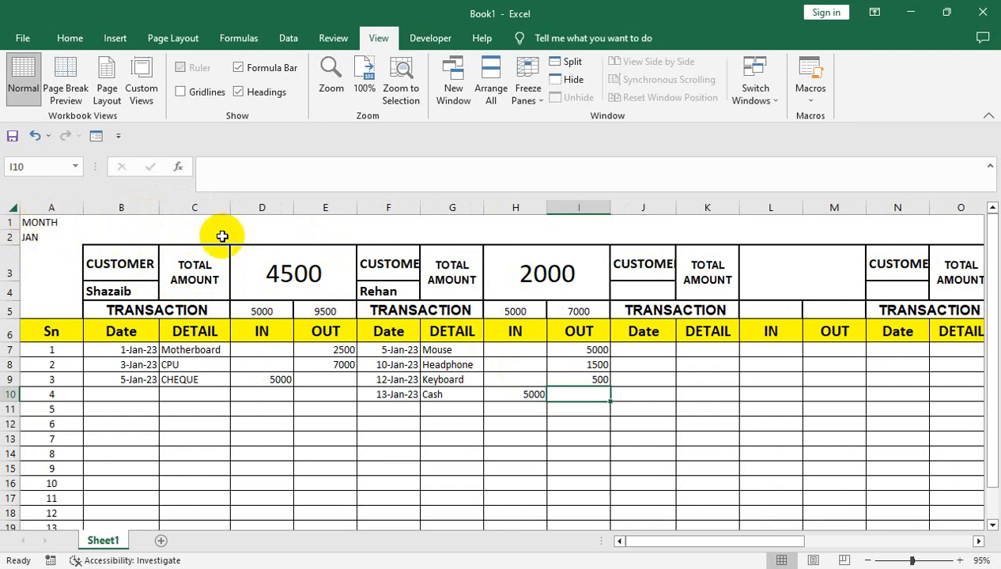
double_click(421, 207)
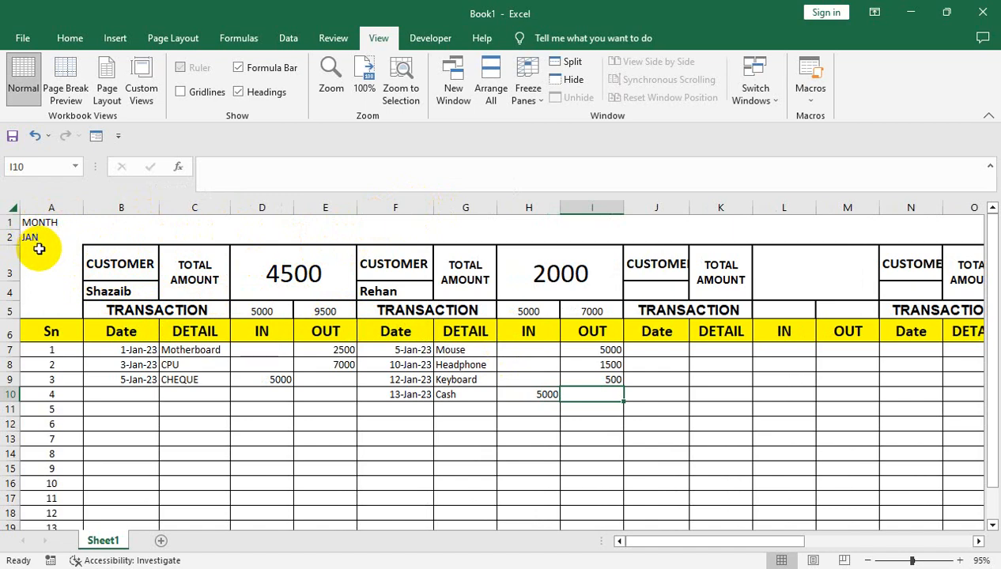
Set the print area to the first customer's table, A3:E20.
left_click_drag(39, 251, 273, 476)
left_click(172, 38)
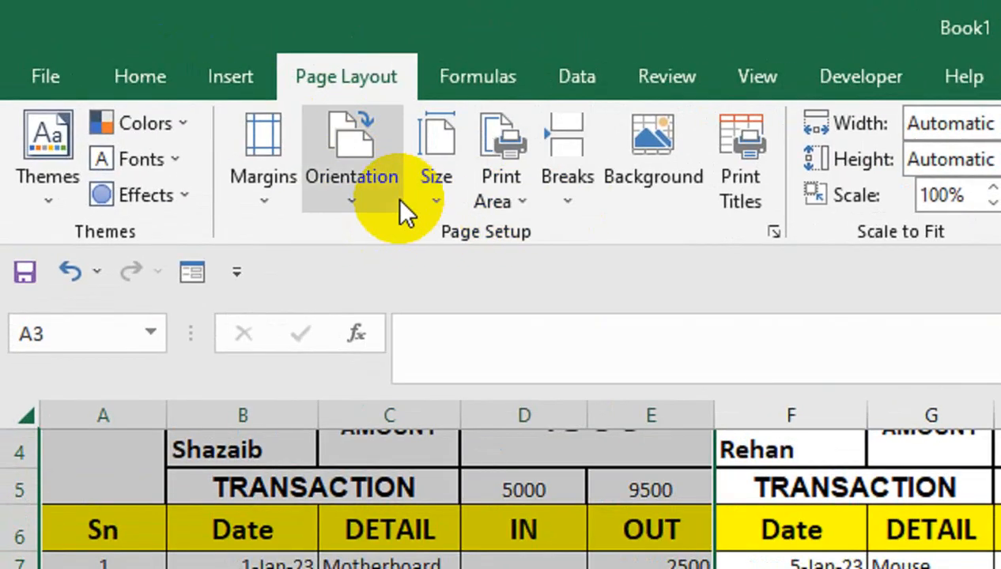
left_click(500, 204)
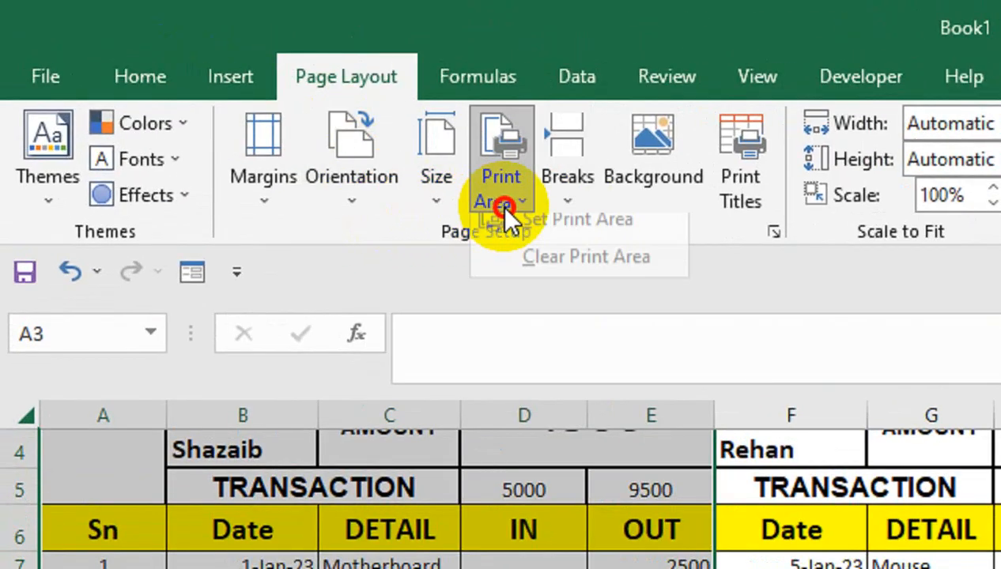
left_click(500, 236)
Check the print preview of the first customer's table and return to the worksheet.
left_click(69, 88)
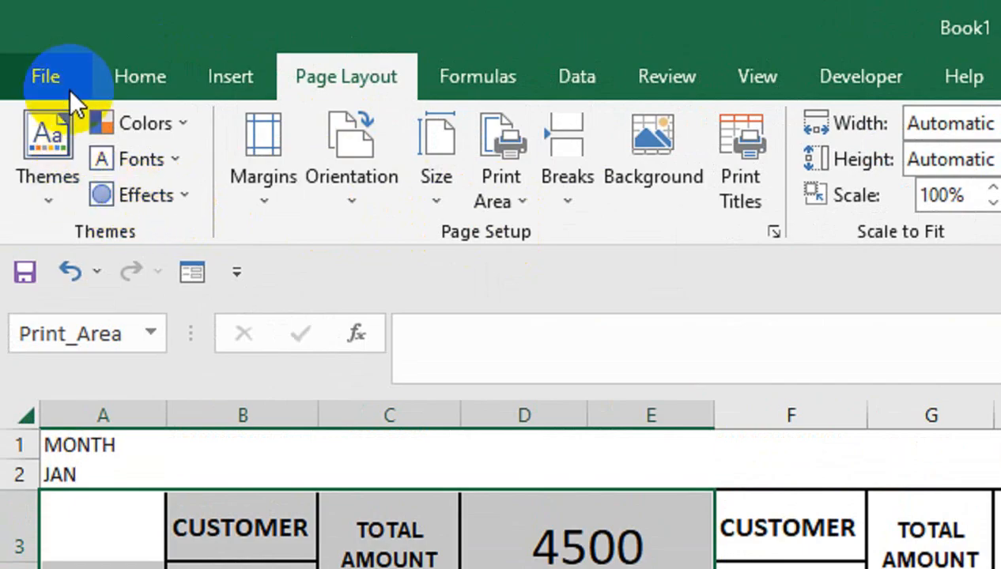
left_click(86, 465)
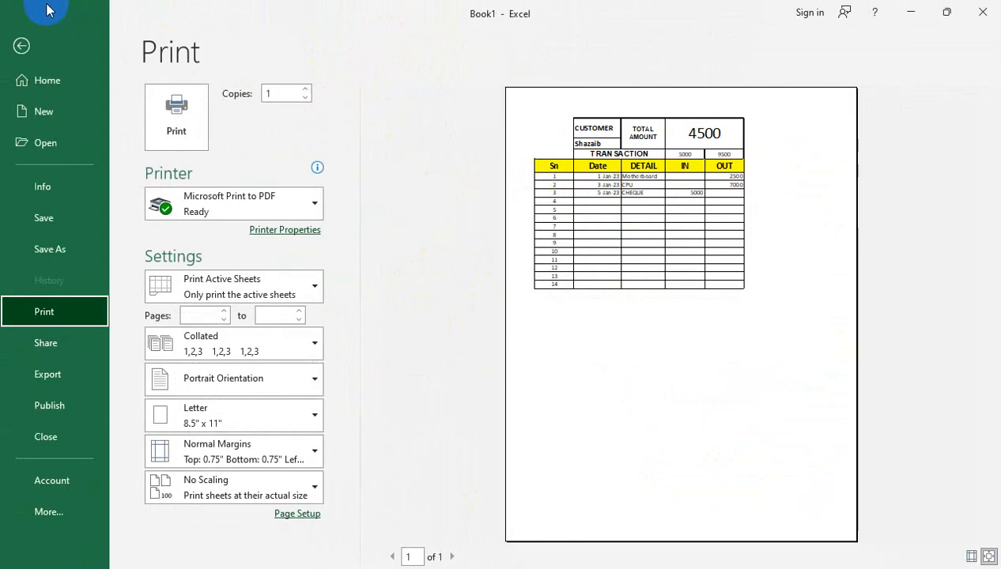
left_click(18, 40)
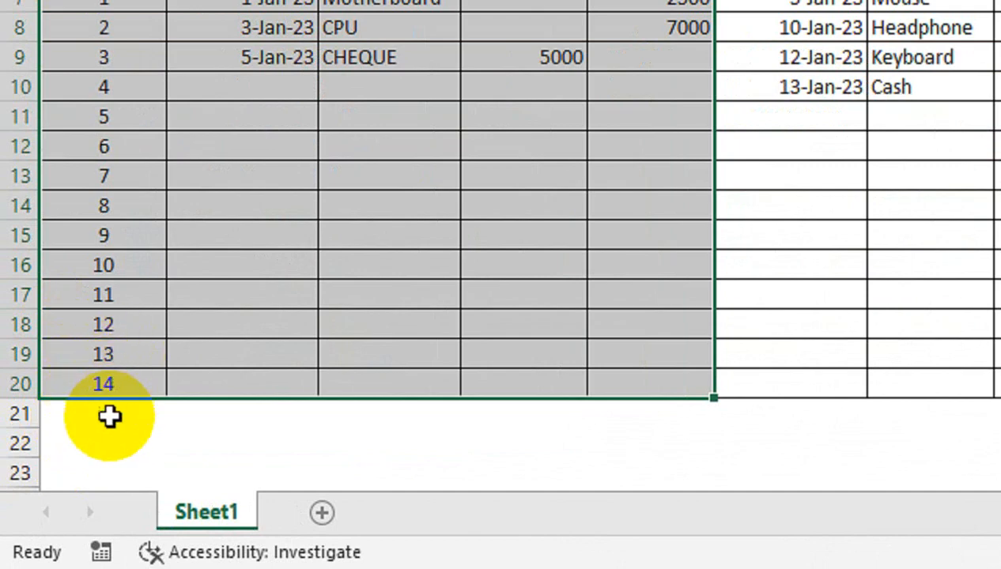
scroll(169, 331, "up", 1)
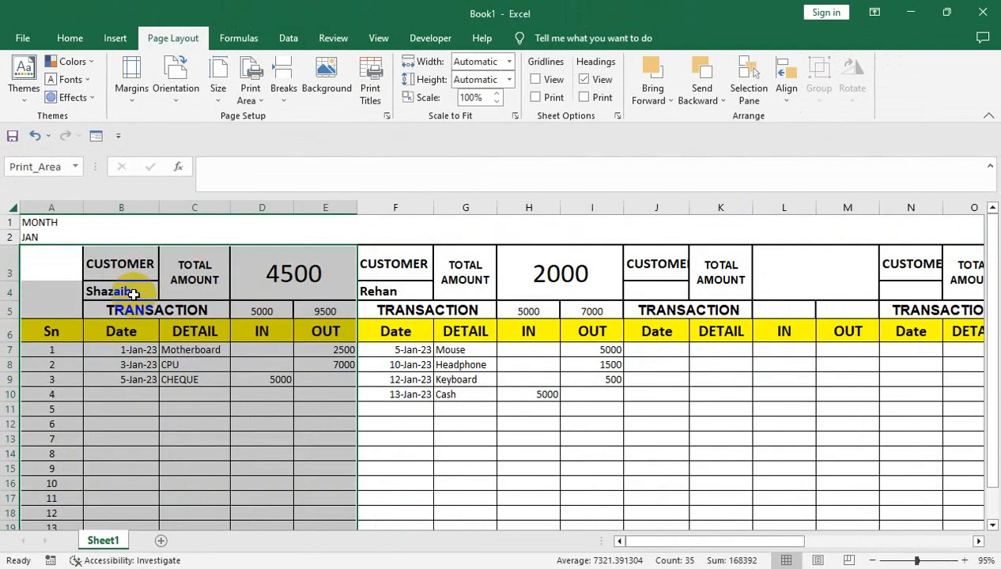
key("ctrl+p")
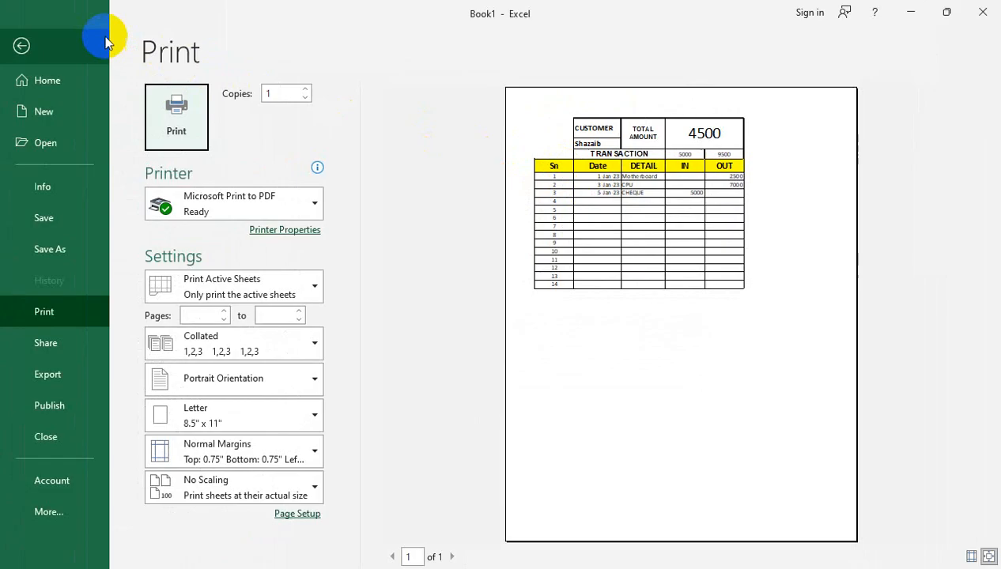
left_click(22, 42)
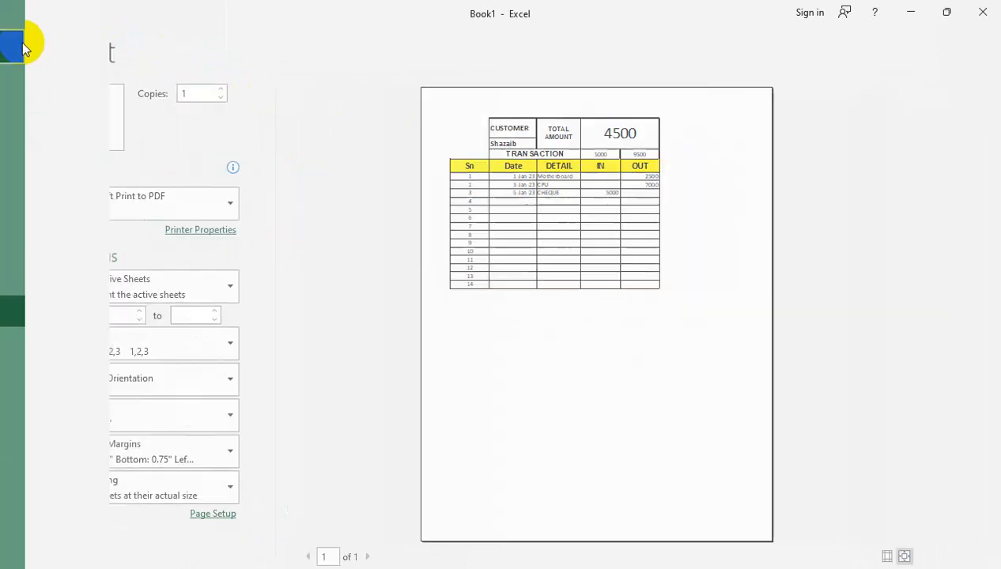
left_click(261, 393)
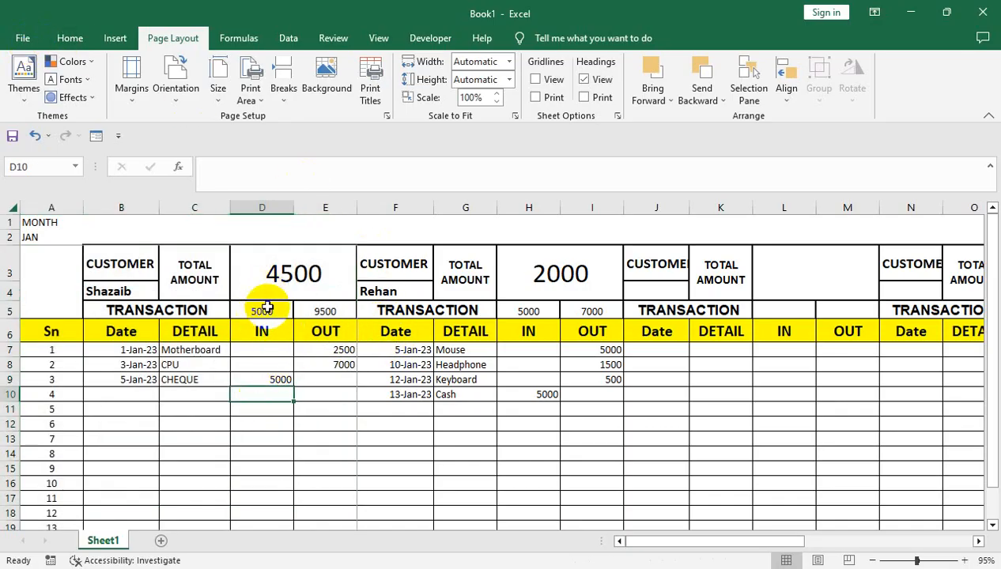
Fill the customer header block B3:AC5 with dark blue and make its text white.
left_click_drag(136, 264, 815, 307)
left_click(71, 36)
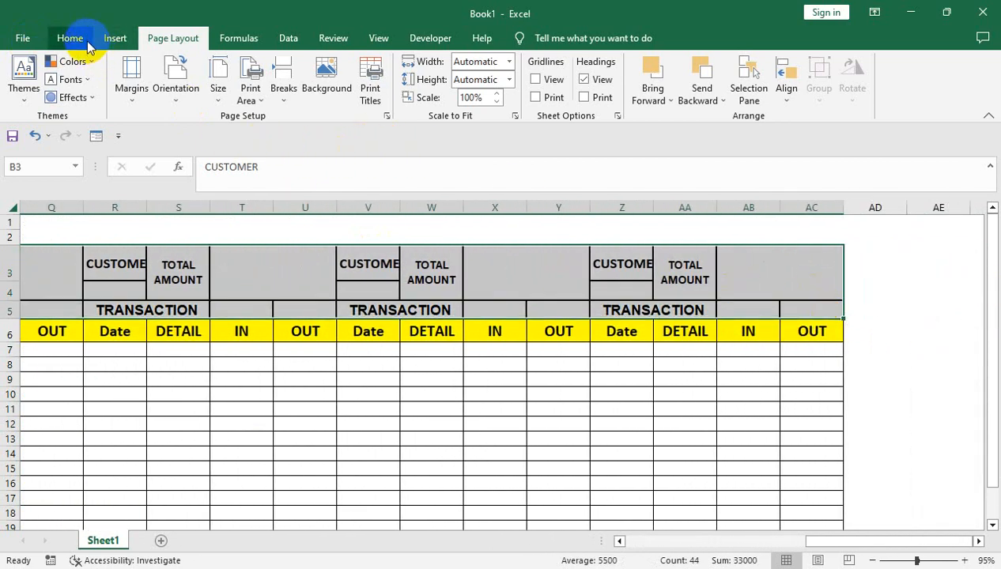
left_click(214, 91)
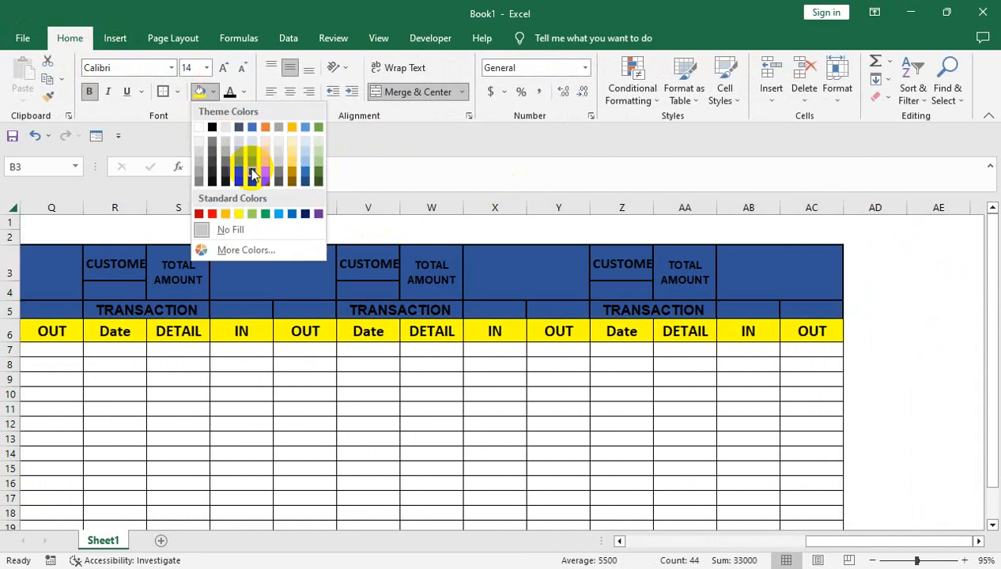
left_click(251, 175)
left_click(244, 91)
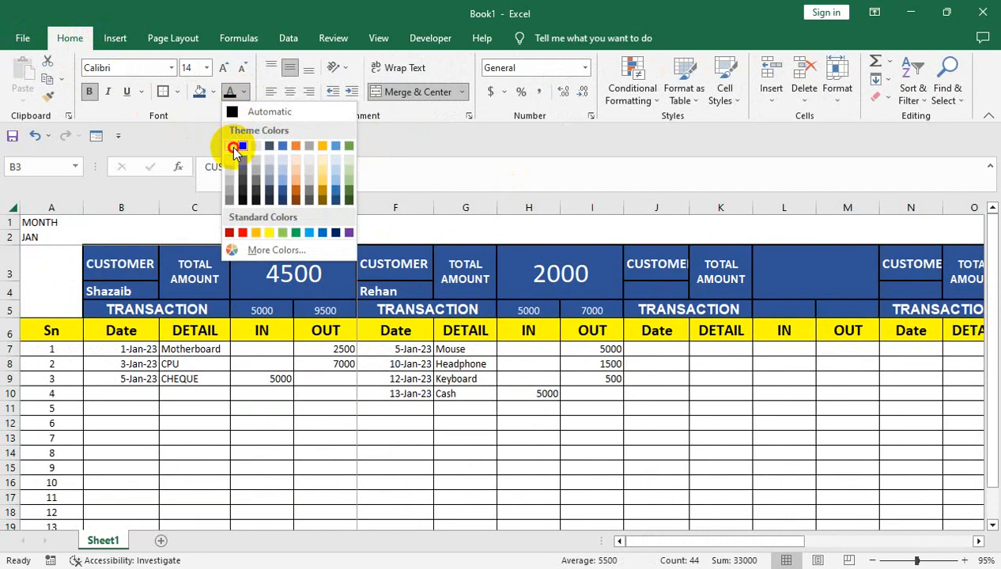
left_click(232, 146)
left_click(168, 259)
left_click(269, 265)
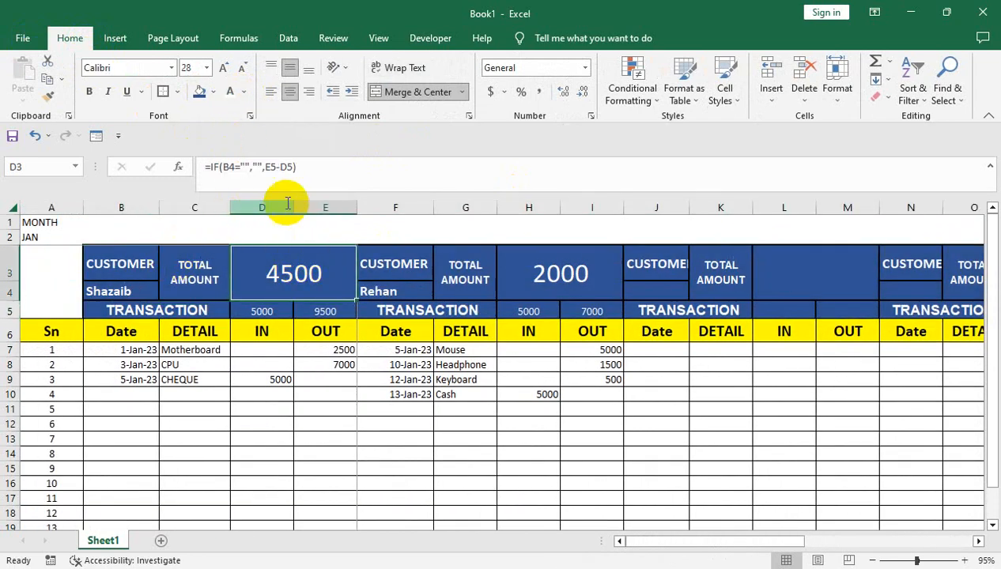
left_click(50, 264)
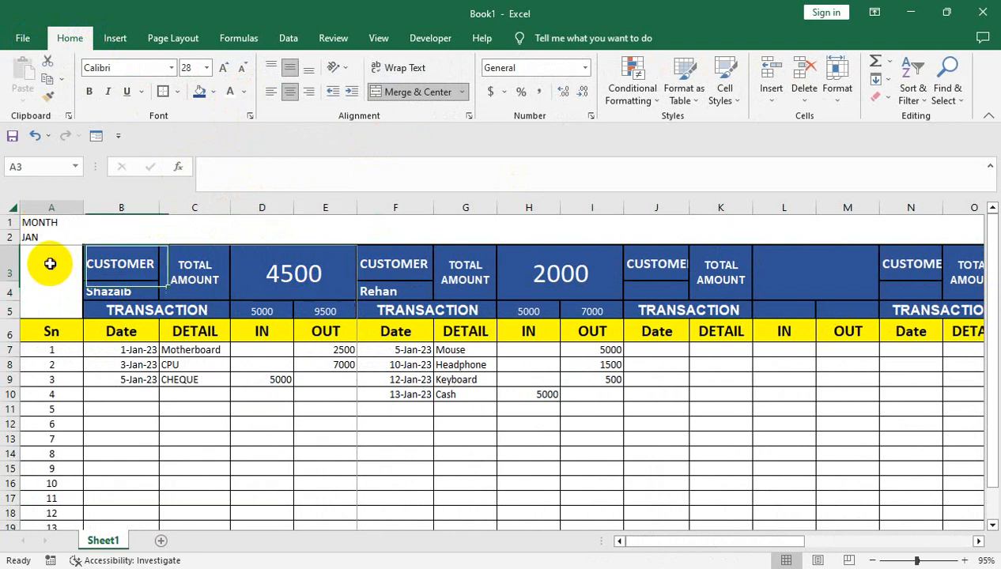
left_click_drag(49, 263, 49, 306)
left_click(67, 306)
left_click(239, 366)
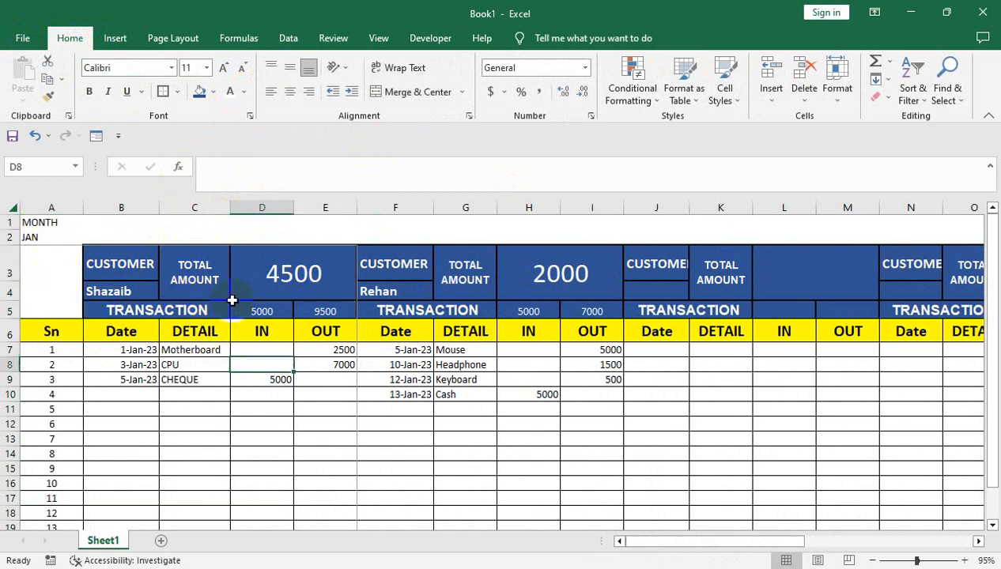
left_click(392, 268)
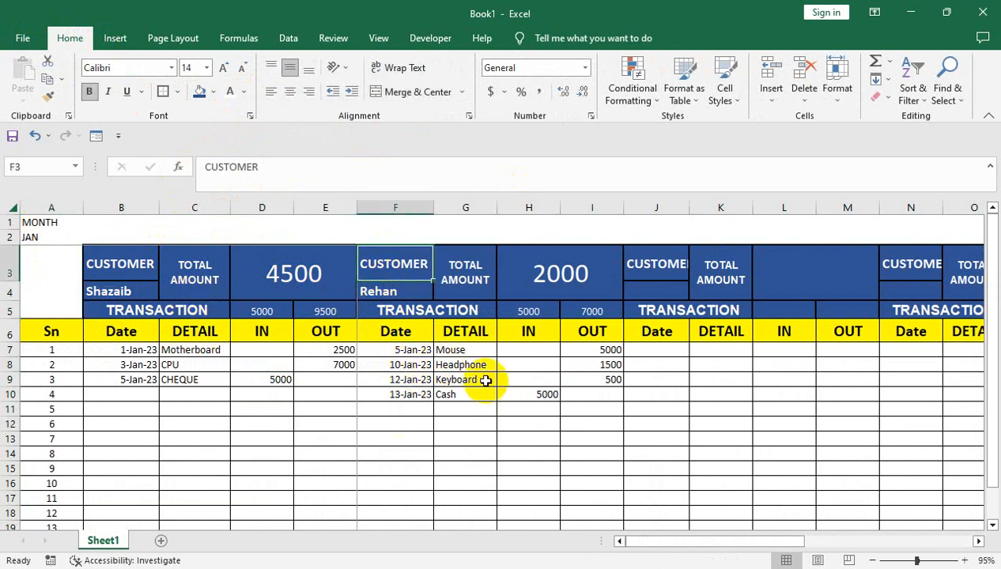
left_click(211, 281)
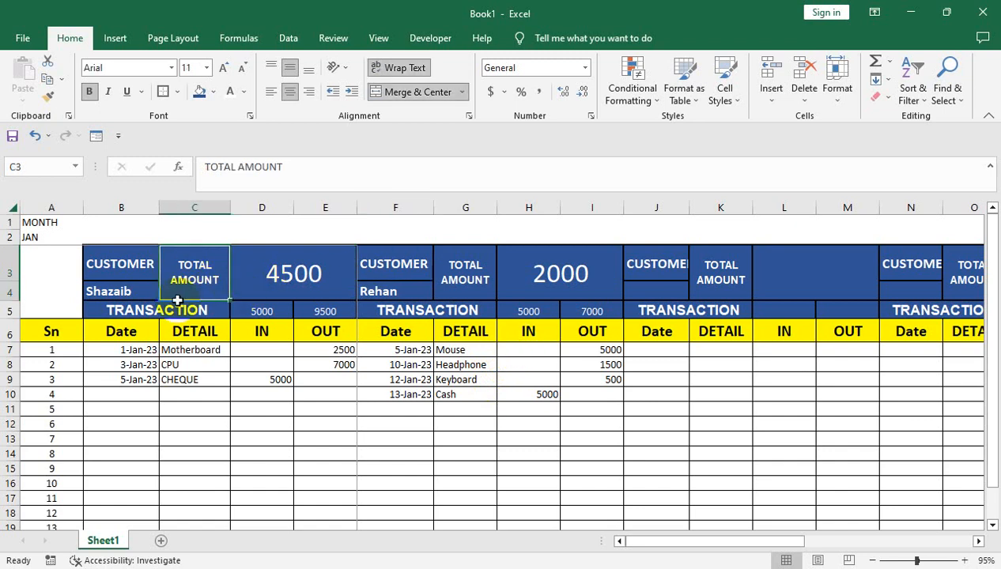
left_click(126, 313)
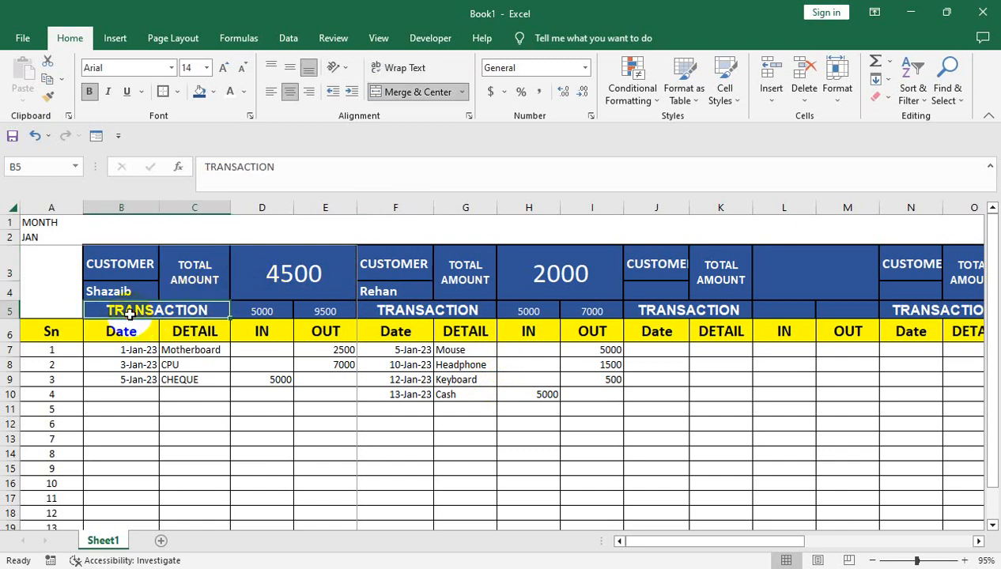
Increase the font size of the IN and OUT total cells for all customers in row 5 to 14.
left_click_drag(260, 313, 325, 311)
left_click(528, 311, "ctrl")
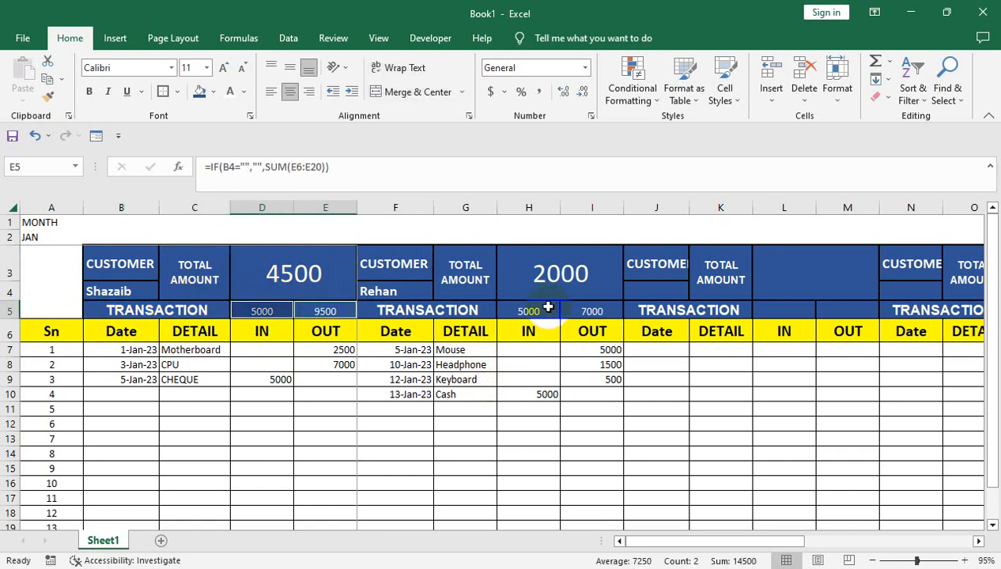
left_click(583, 311, "ctrl")
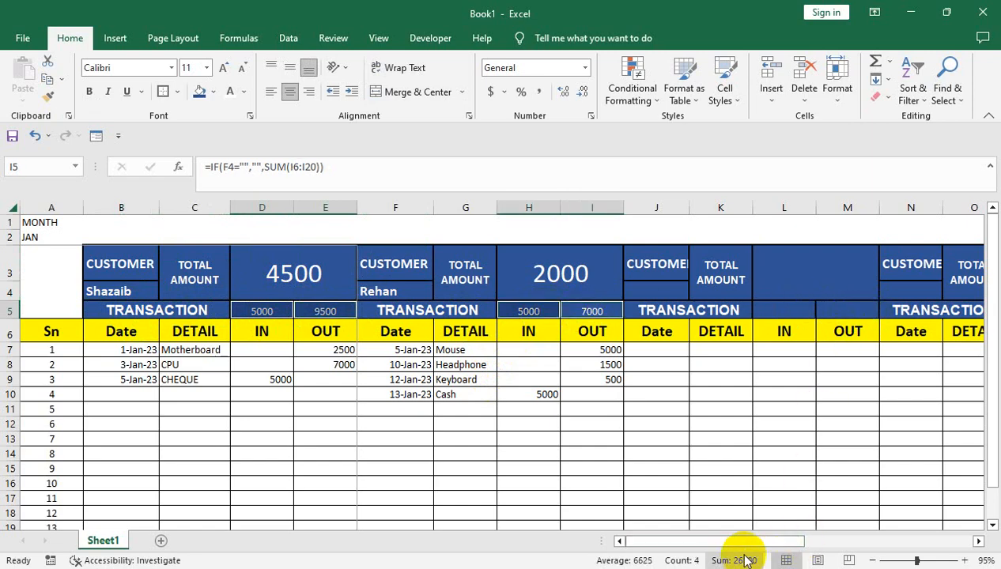
left_click_drag(747, 541, 829, 541)
left_click(578, 310, "ctrl")
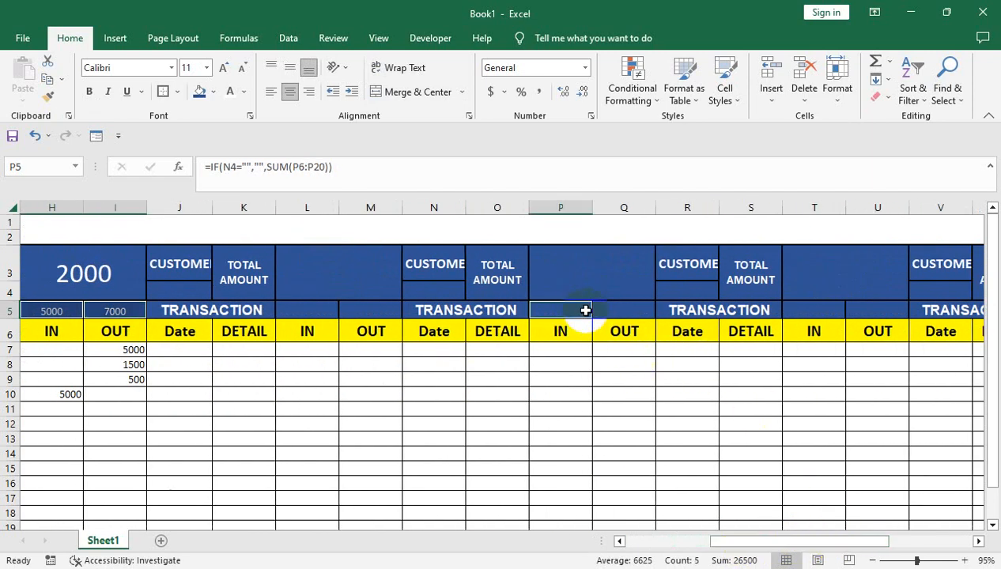
left_click(610, 311, "ctrl")
left_click(379, 308, "ctrl")
left_click(286, 307, "ctrl")
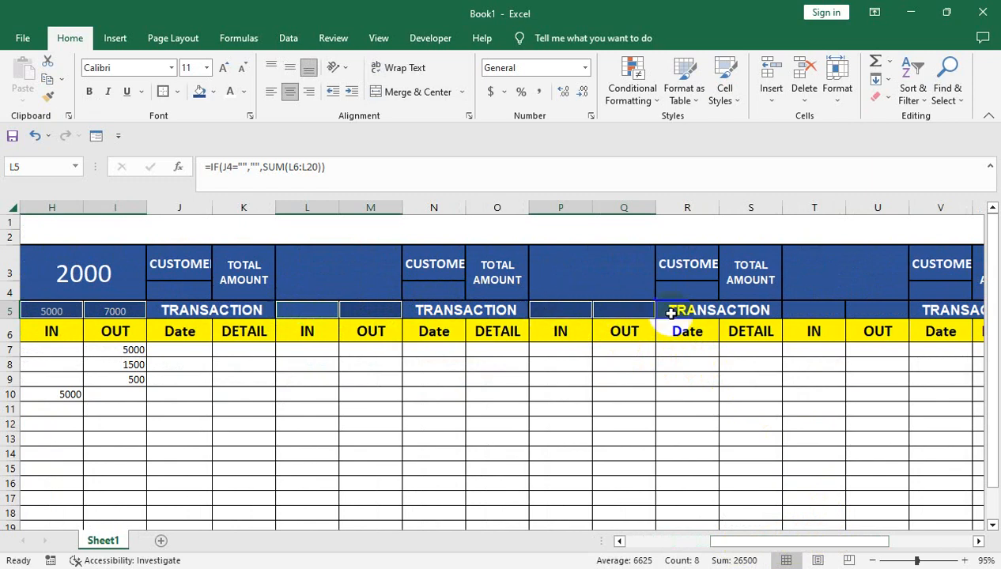
left_click(789, 307, "ctrl")
left_click(858, 310, "ctrl")
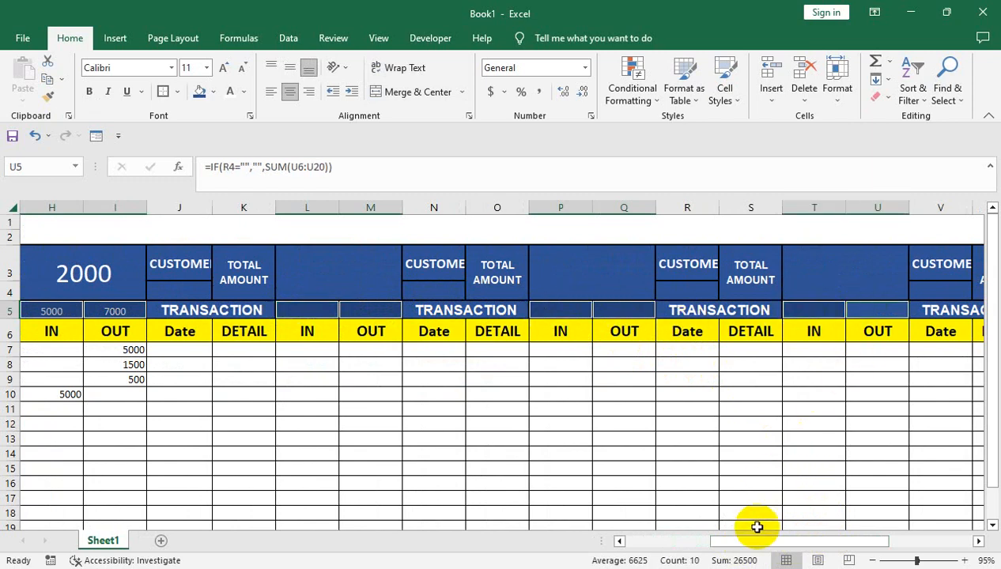
left_click_drag(757, 542, 840, 542)
left_click(704, 308, "ctrl")
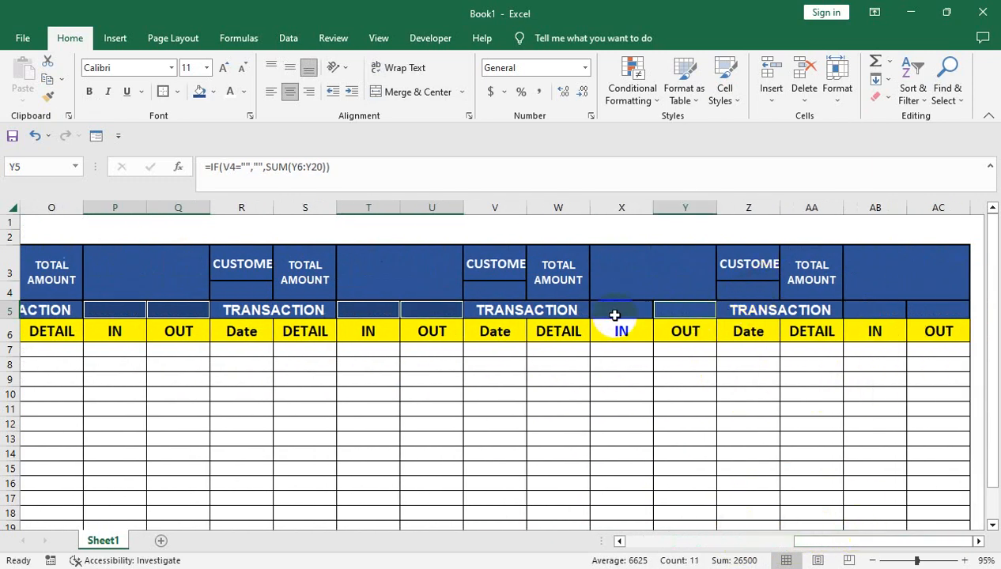
left_click(618, 312, "ctrl")
left_click(878, 310, "ctrl")
left_click(923, 304, "ctrl")
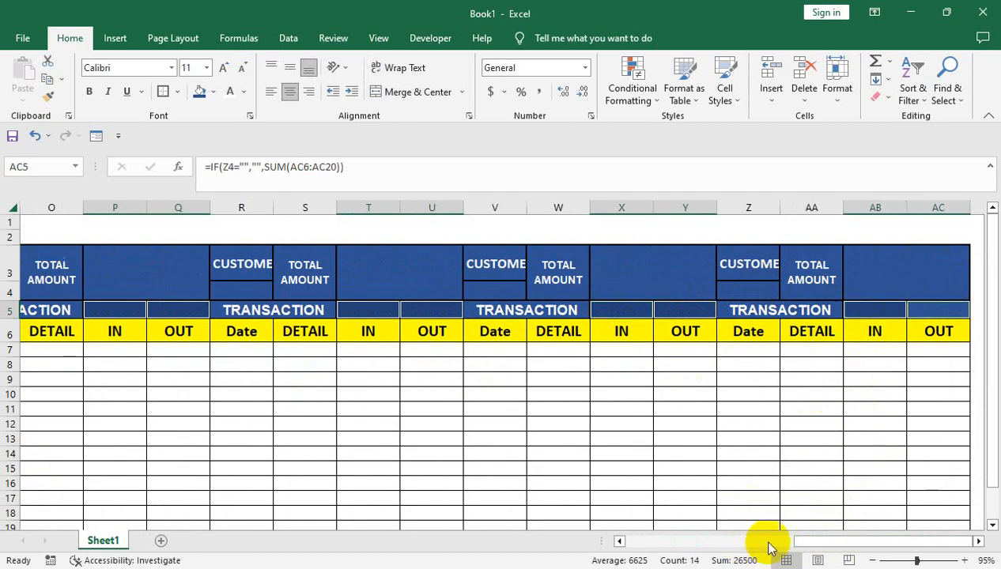
left_click_drag(804, 540, 598, 493)
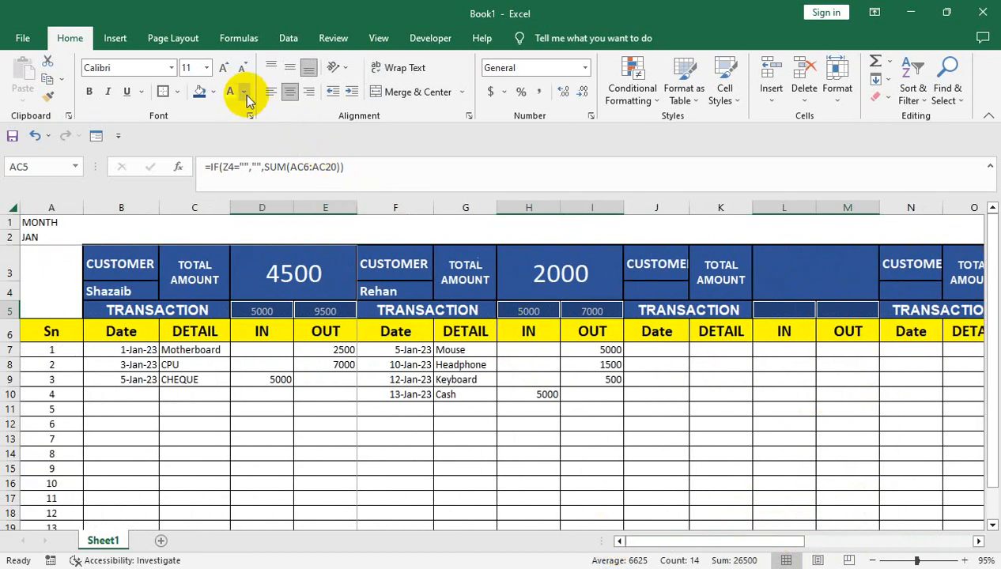
left_click(222, 70)
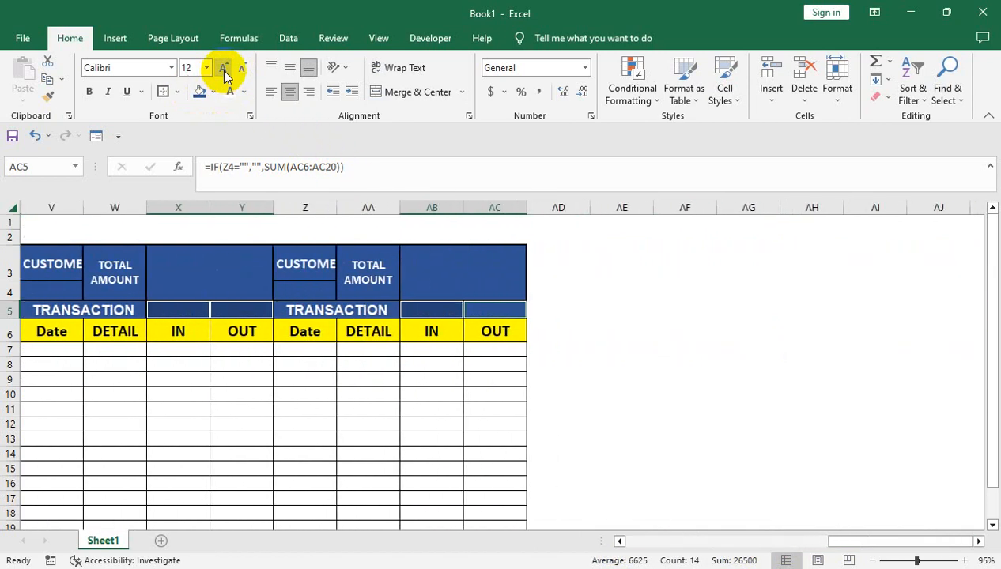
left_click(223, 69)
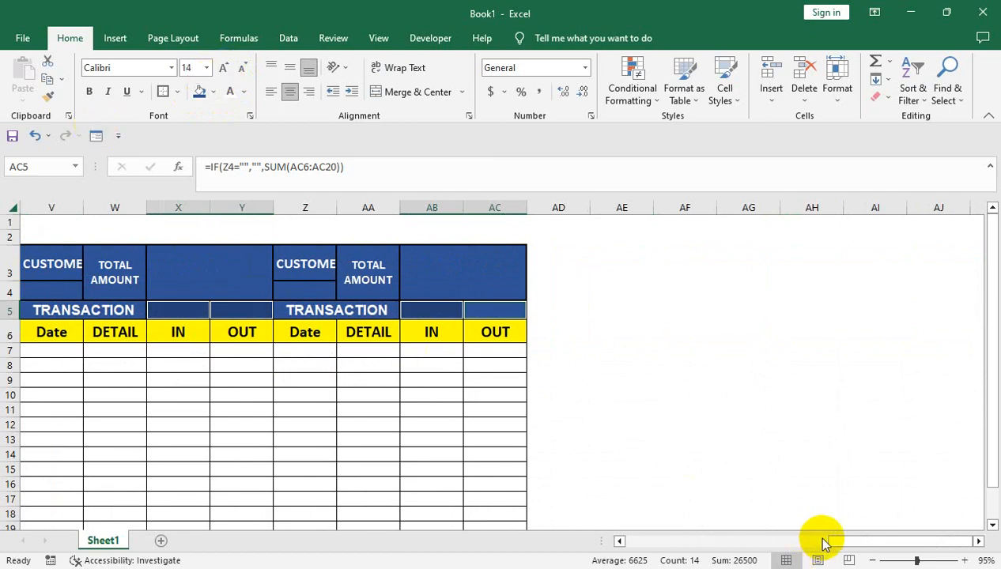
left_click_drag(828, 541, 559, 504)
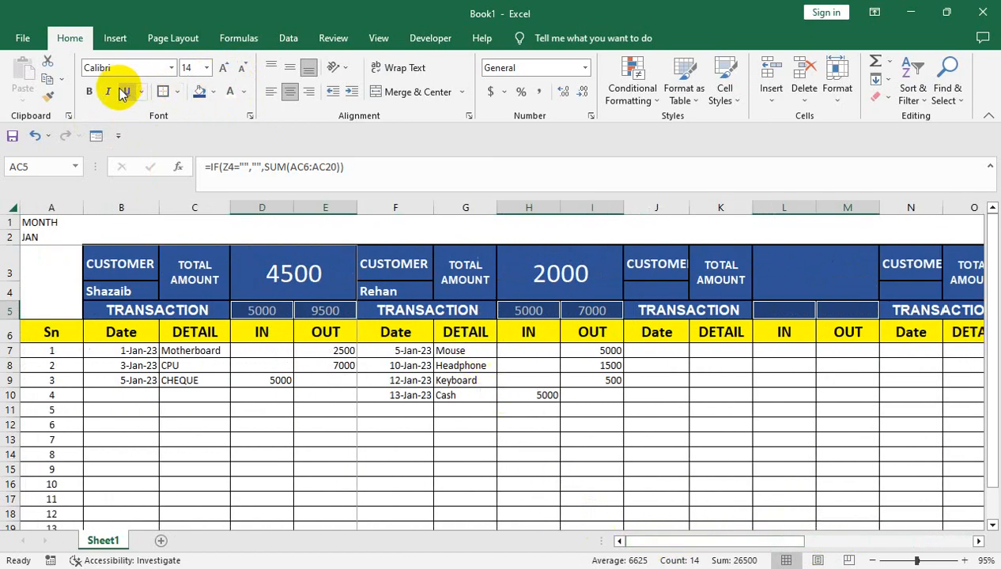
Make the row 5 IN and OUT total cells bold and change their font to Arial.
left_click(89, 92)
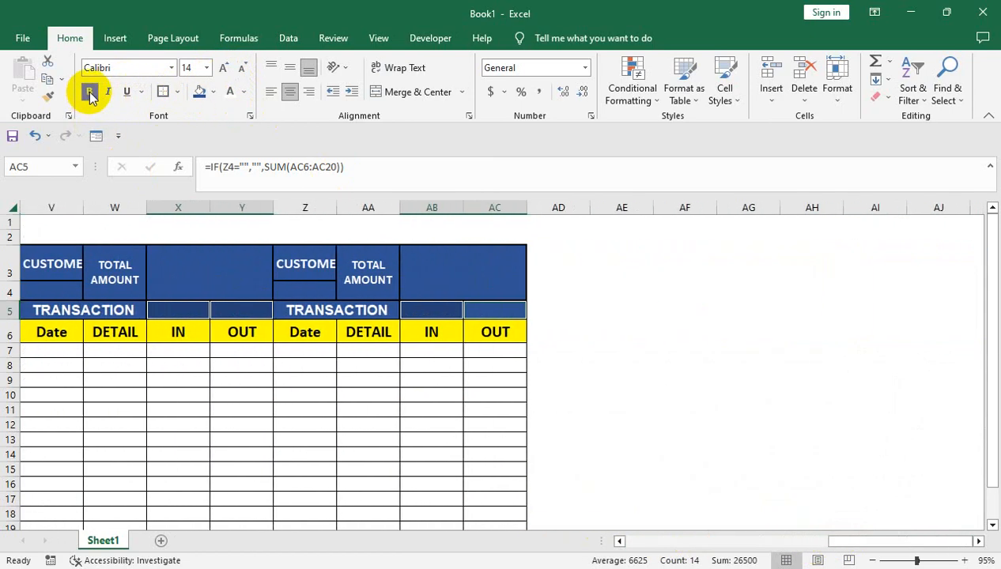
left_click(171, 67)
left_click(156, 335)
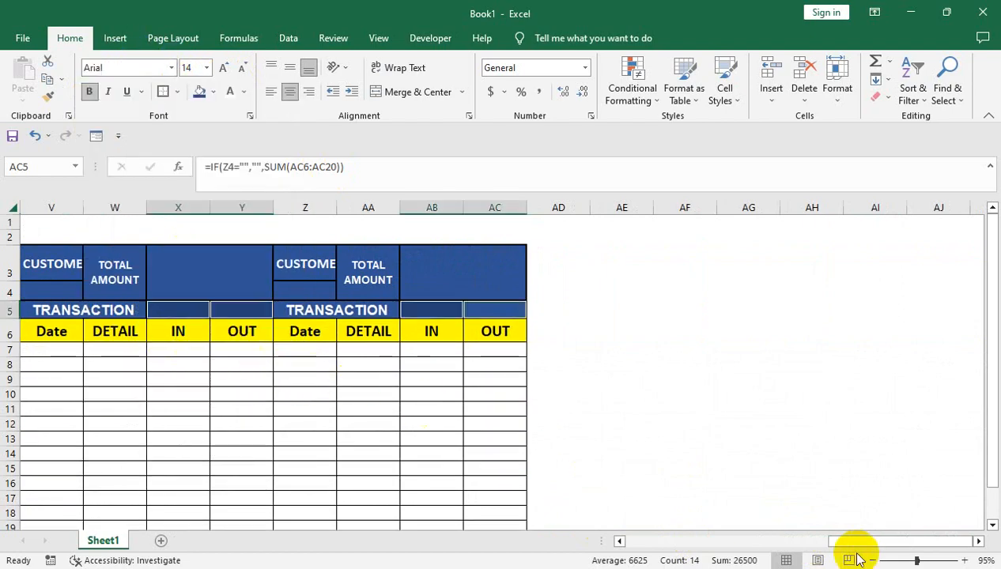
left_click_drag(853, 542, 629, 524)
left_click(392, 378)
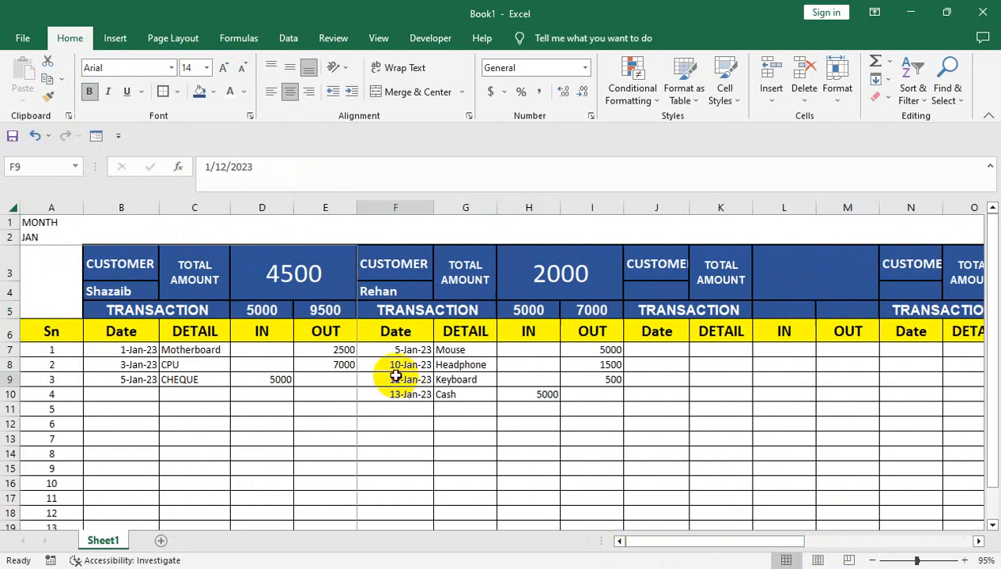
Make the first two customers' total amounts in D3 and H3 bold and change their font to Arial.
left_click(332, 280)
left_click(567, 273, "ctrl")
left_click(89, 90)
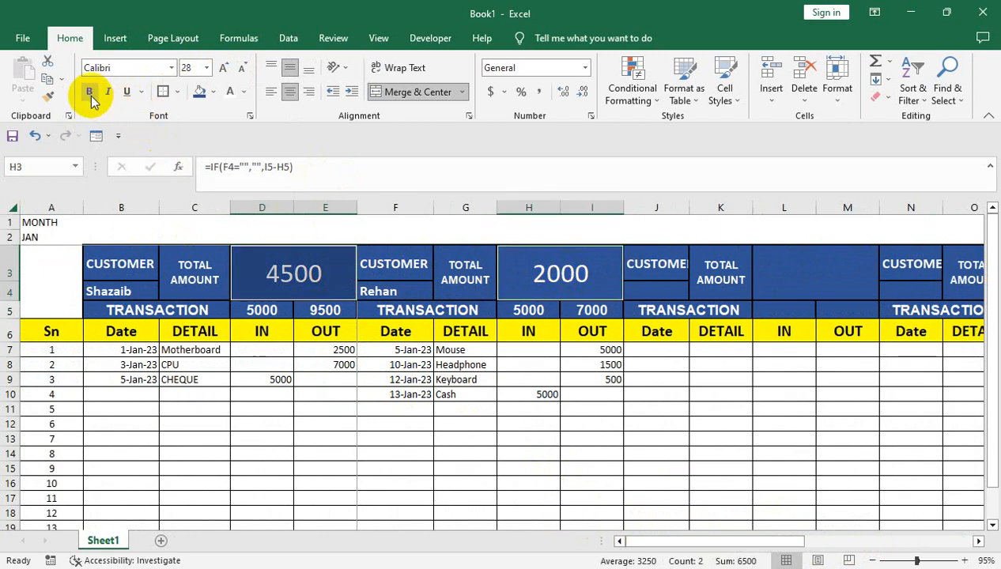
left_click(170, 68)
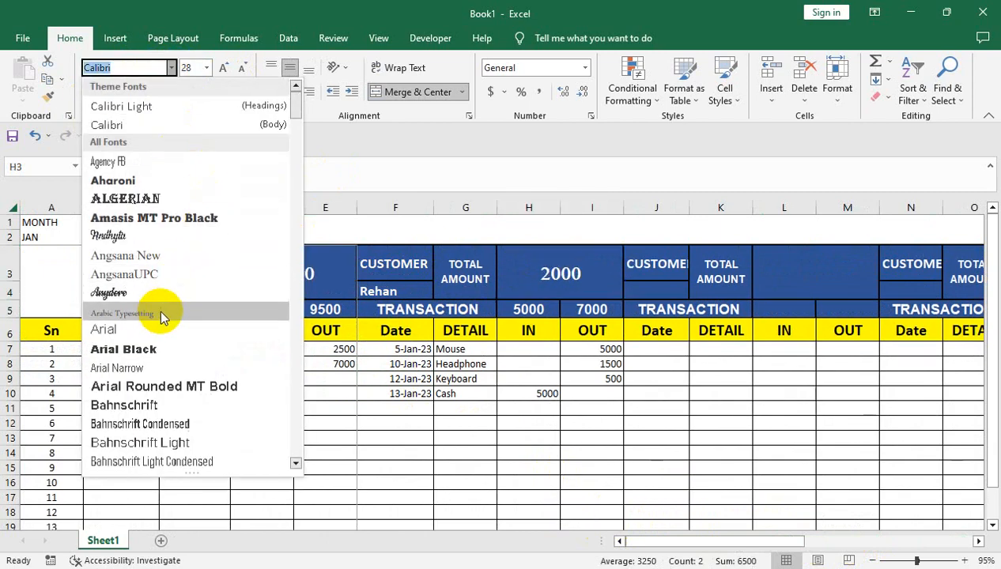
left_click(156, 331)
left_click(440, 410)
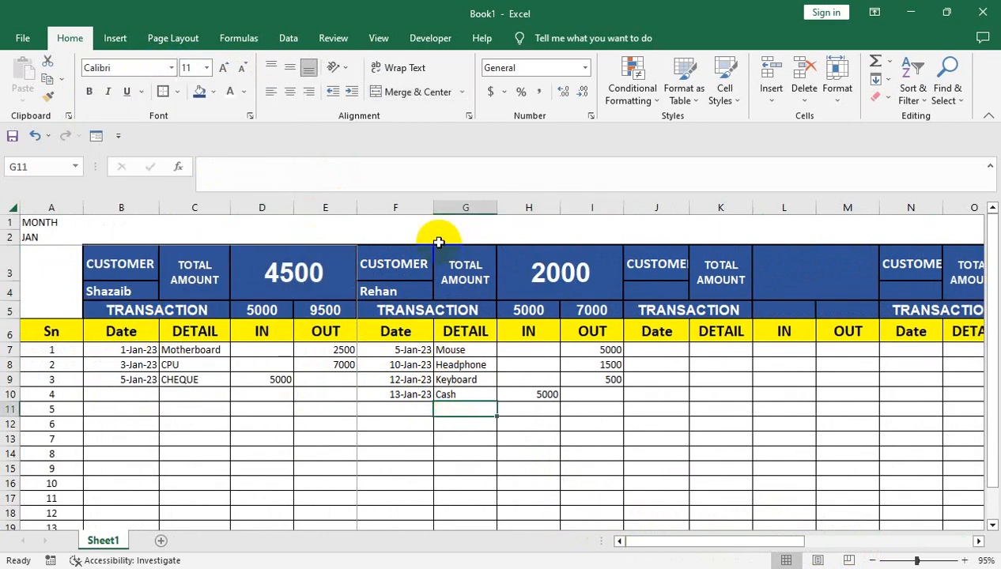